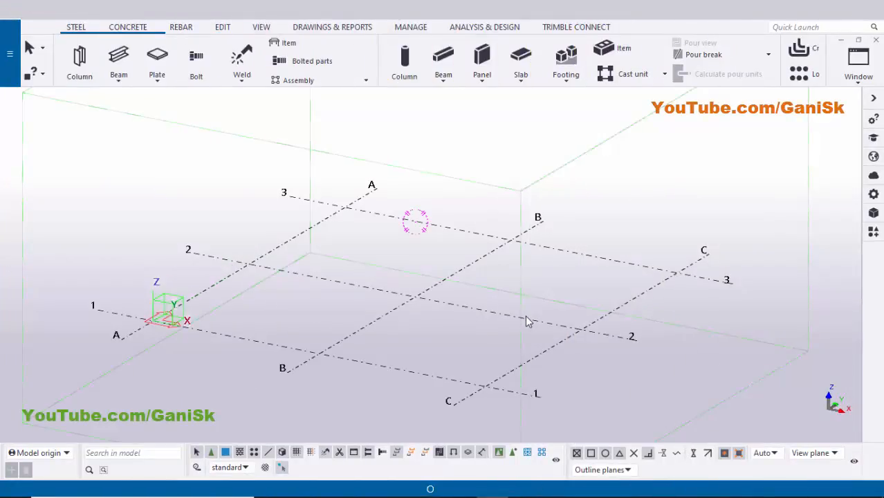
Step: Place a steel column at the intersection of grid lines B and 1 and end the command
scroll(428, 290, down, 4)
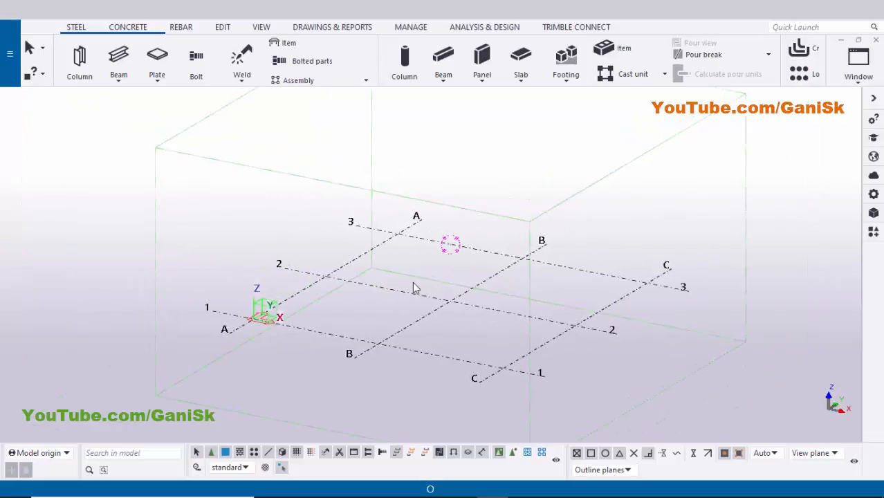
click(79, 61)
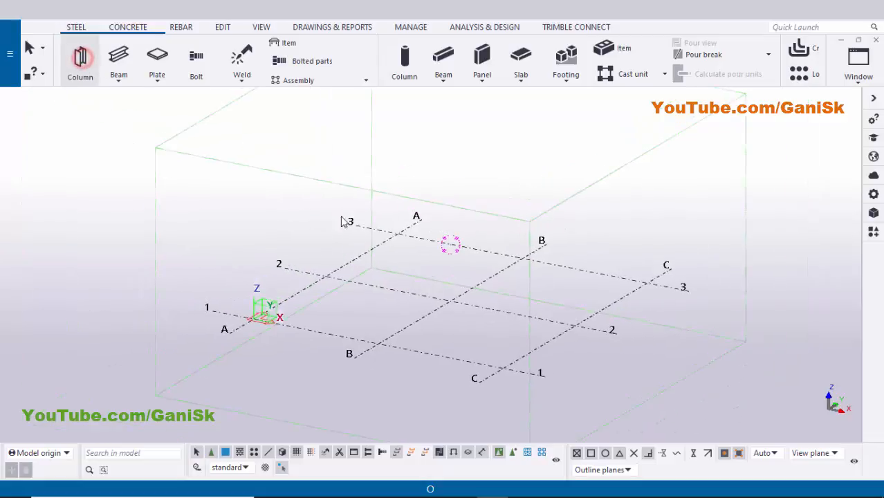
click(378, 343)
right_click(453, 154)
click(471, 166)
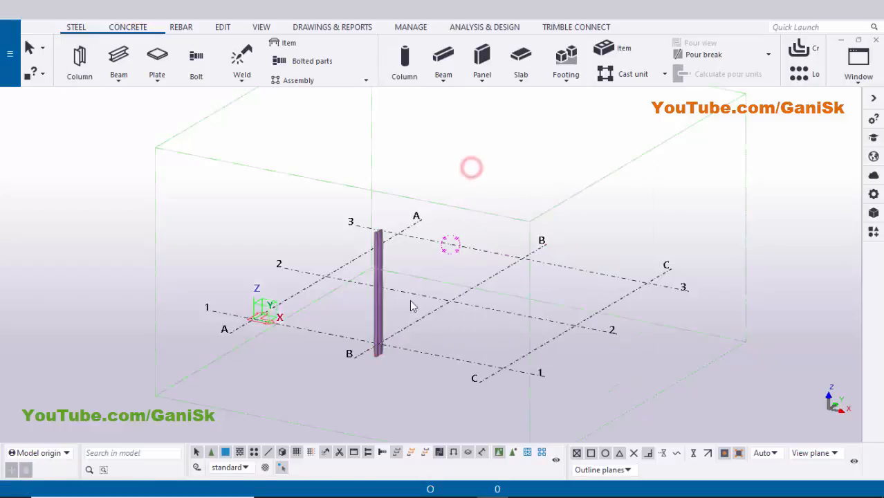
Step: Switch the parts in the model view to rendered representation and inspect the column up to its upper end
scroll(377, 342, up, 5)
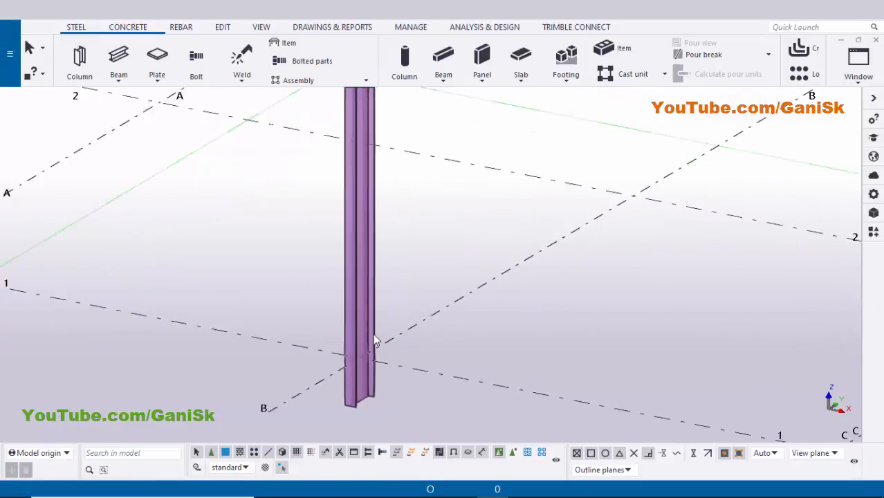
scroll(374, 338, up, 3)
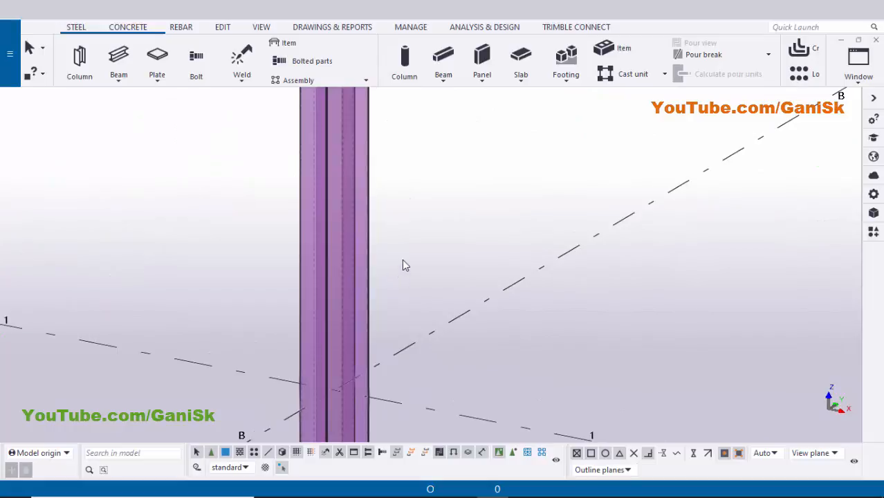
key(ctrl+4)
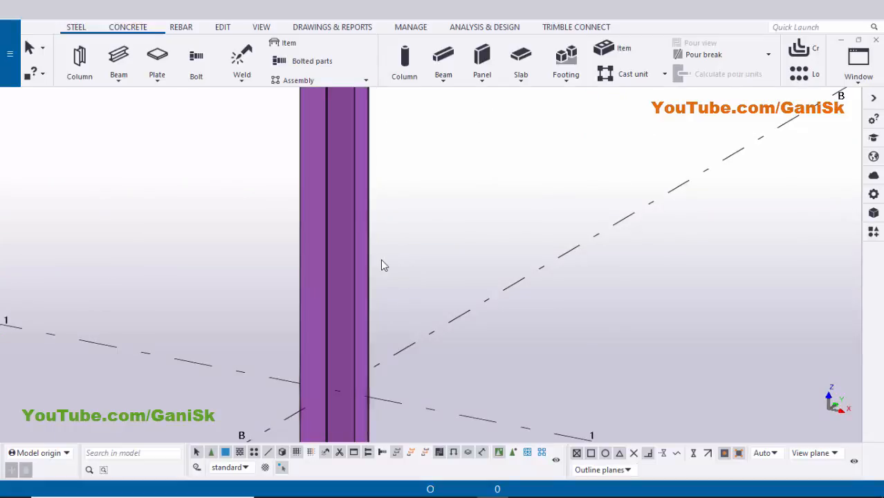
scroll(381, 261, down, 6)
middle_drag(407, 265, 408, 331)
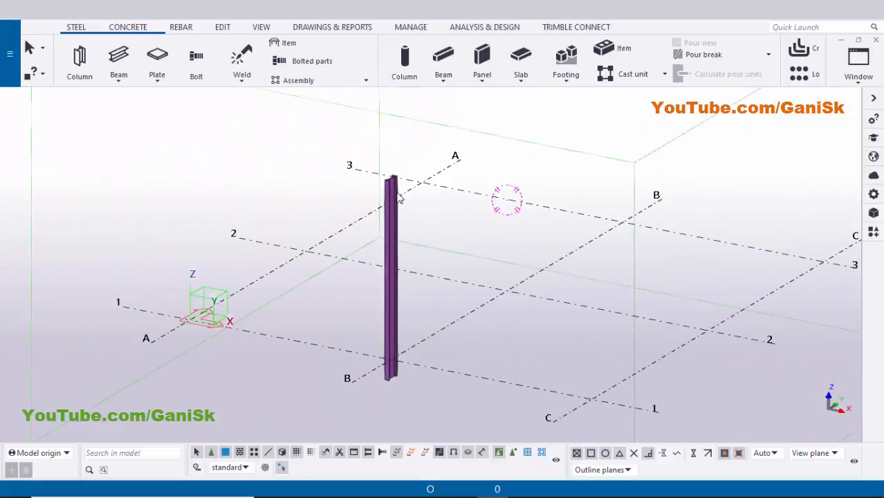
scroll(387, 175, up, 5)
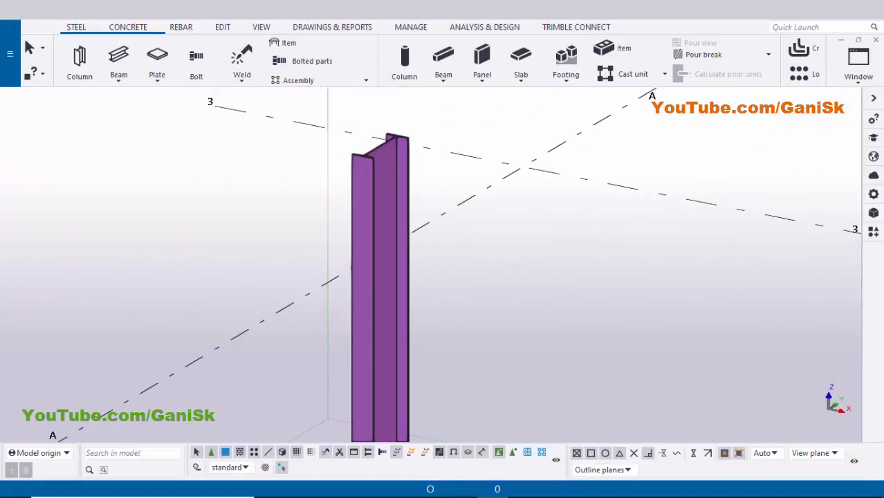
Step: Switch to the PDF drawing and examine the pipe column's profile callout, base details and section A-A, then return to the model
click(524, 493)
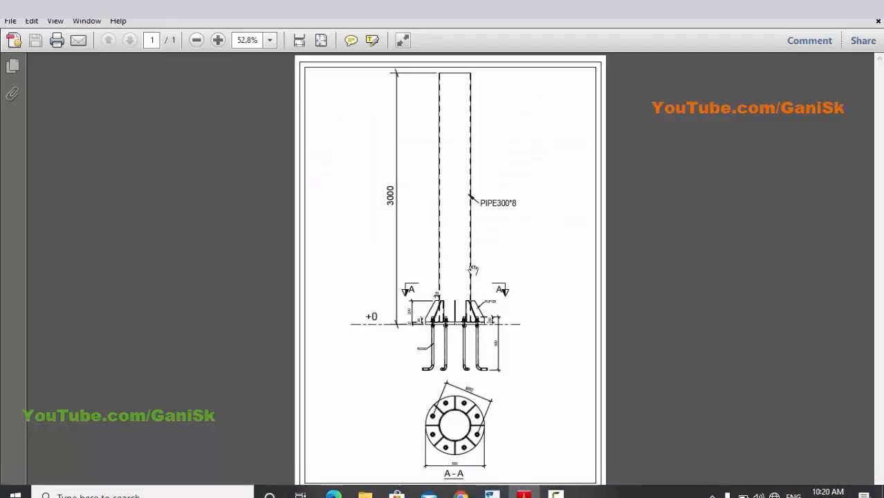
ctrl+scroll(473, 269, up, 4)
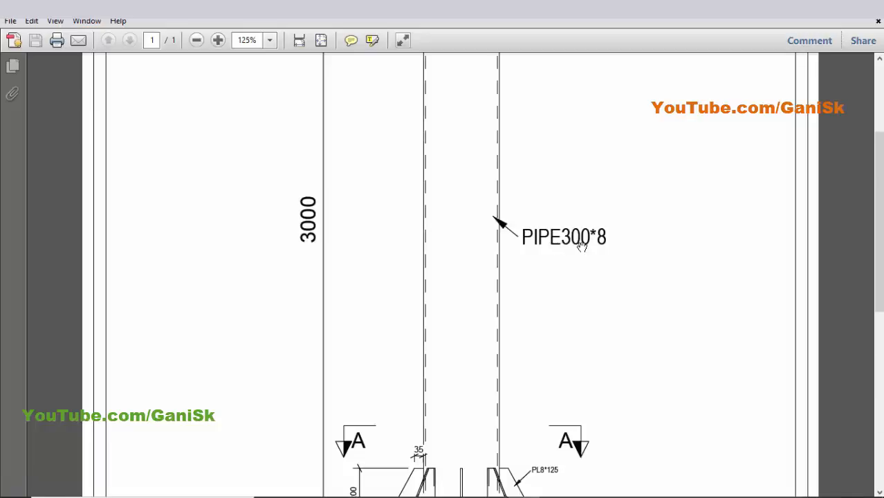
ctrl+scroll(573, 254, down, 5)
ctrl+scroll(449, 465, up, 5)
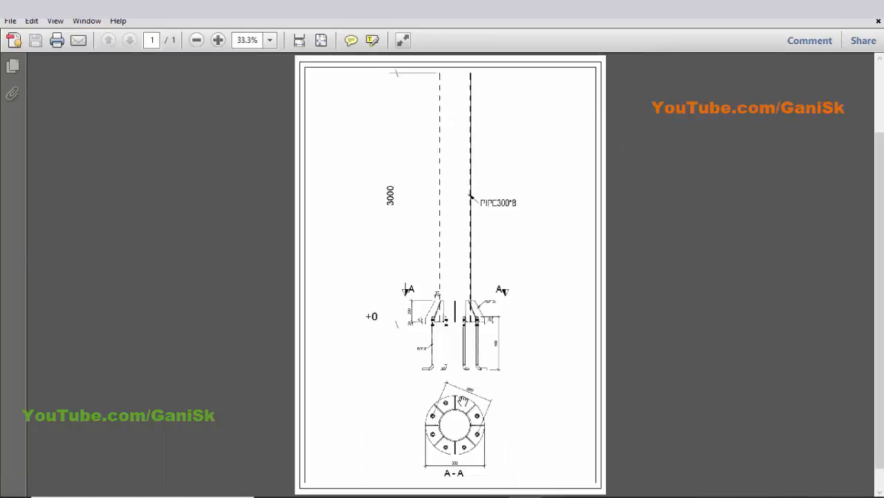
ctrl+scroll(451, 390, down, 2)
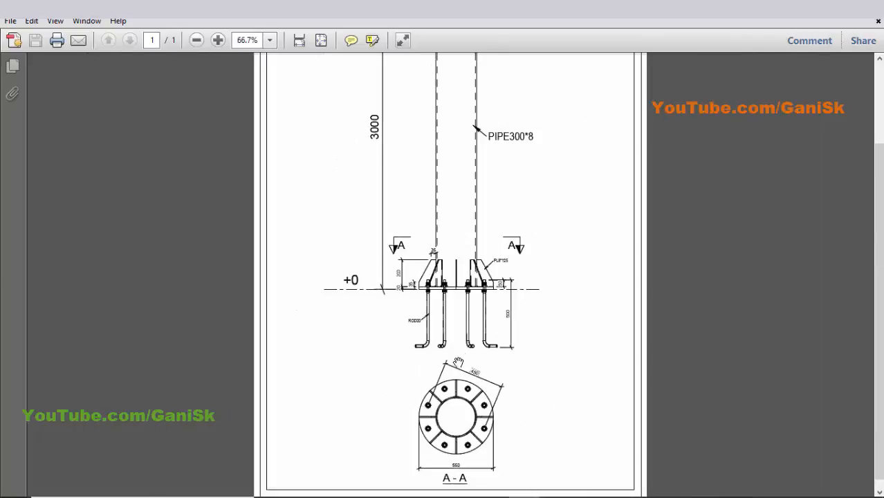
key(alt+Tab)
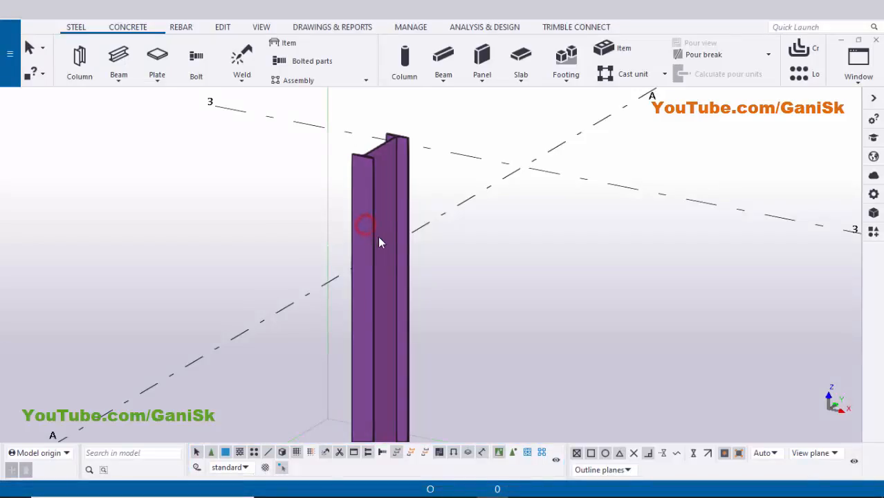
Step: Open the column's properties and choose the PIPE profile from the circular hollow sections in the profile catalog
double_click(399, 240)
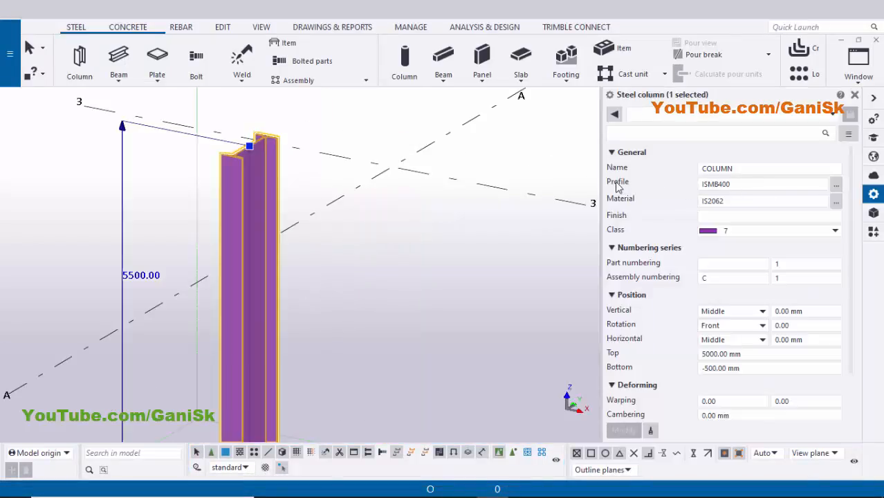
click(716, 184)
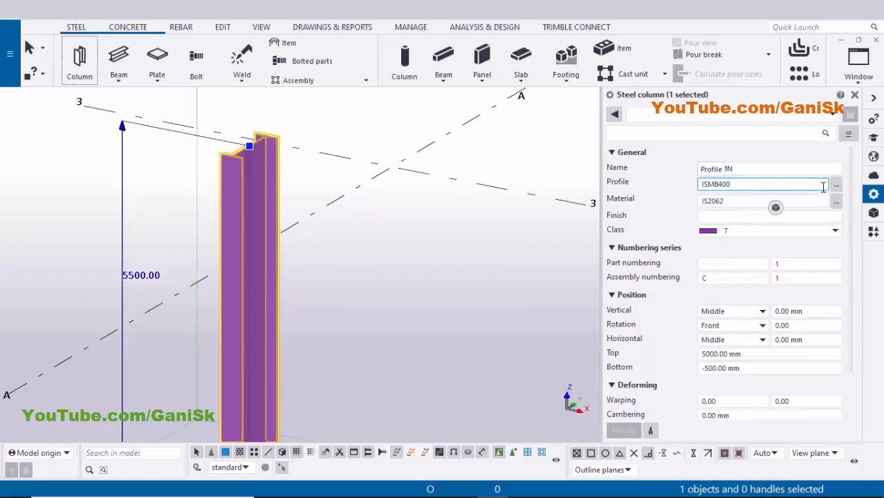
click(836, 186)
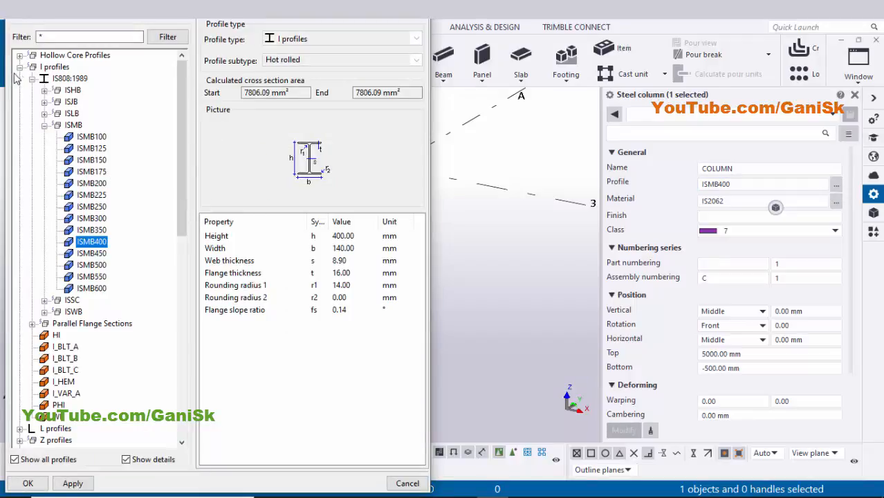
click(32, 78)
click(20, 66)
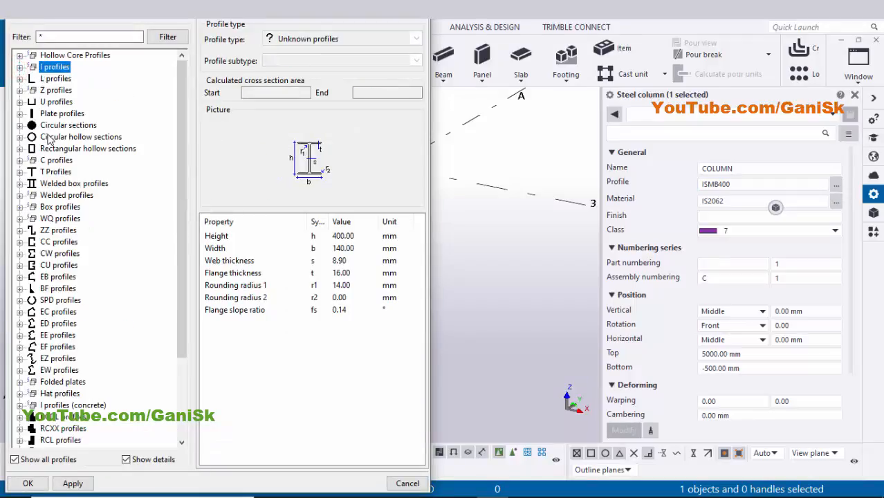
click(20, 137)
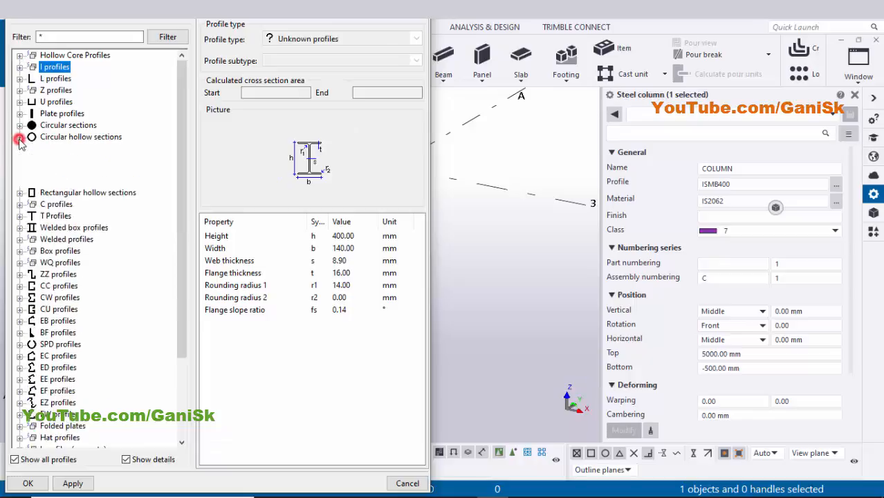
click(60, 219)
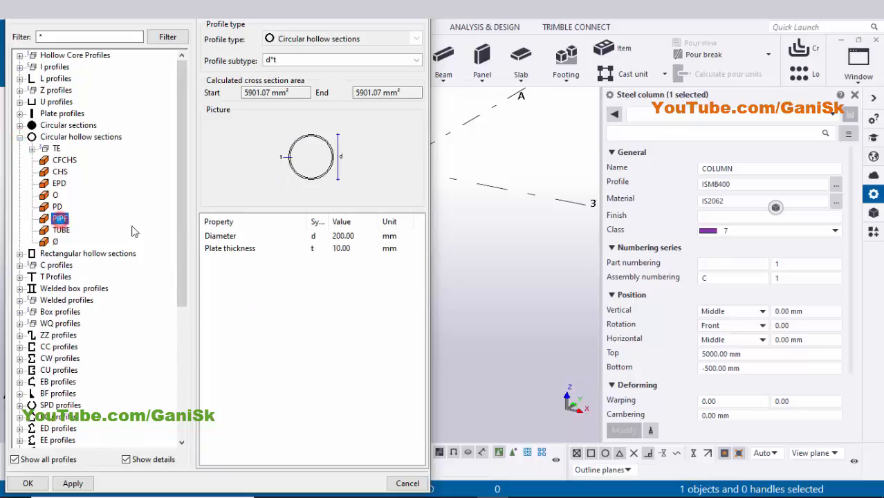
Step: Set the pipe profile's diameter to 300 mm and plate thickness to 8 mm, and apply it to the column
click(365, 236)
click(365, 236)
text(30)
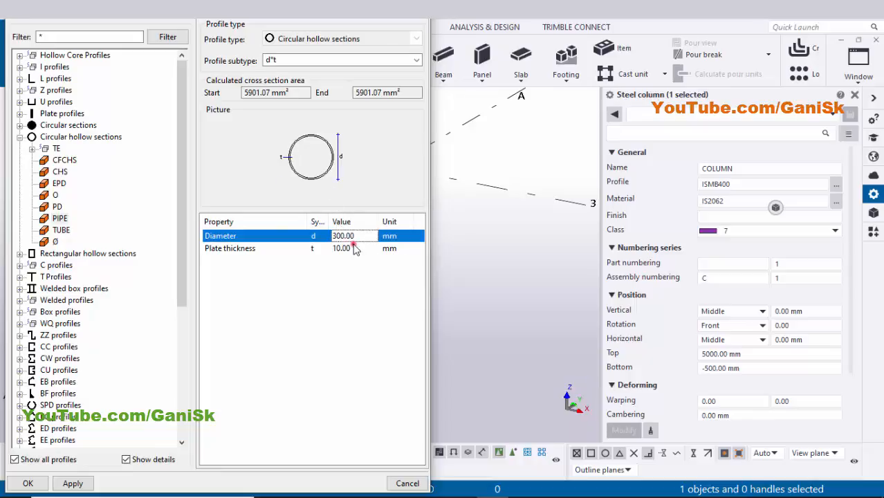
click(350, 248)
click(350, 249)
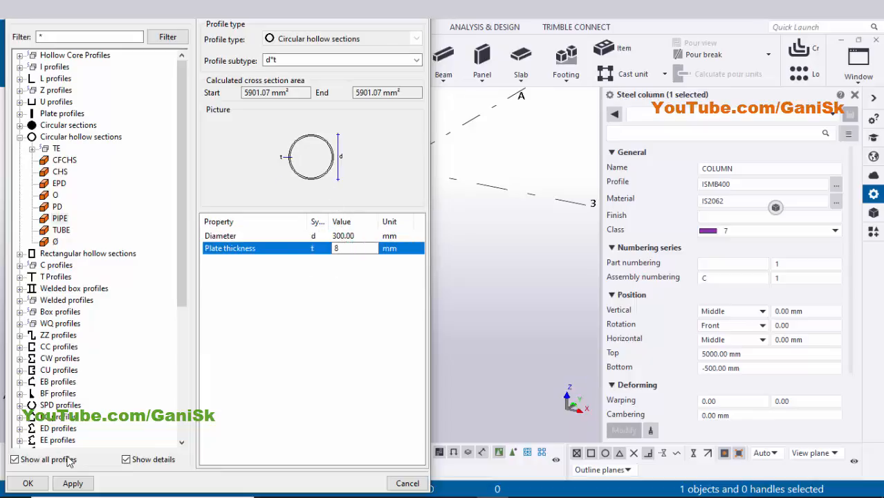
click(73, 483)
click(28, 484)
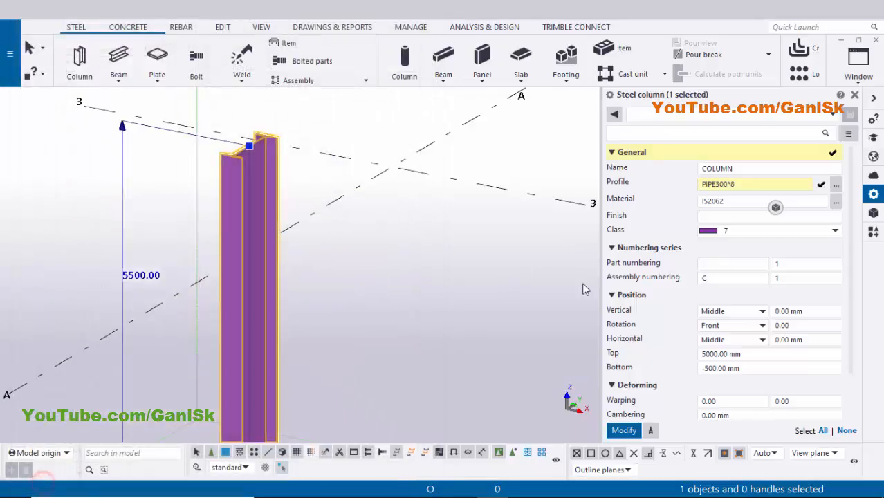
click(624, 430)
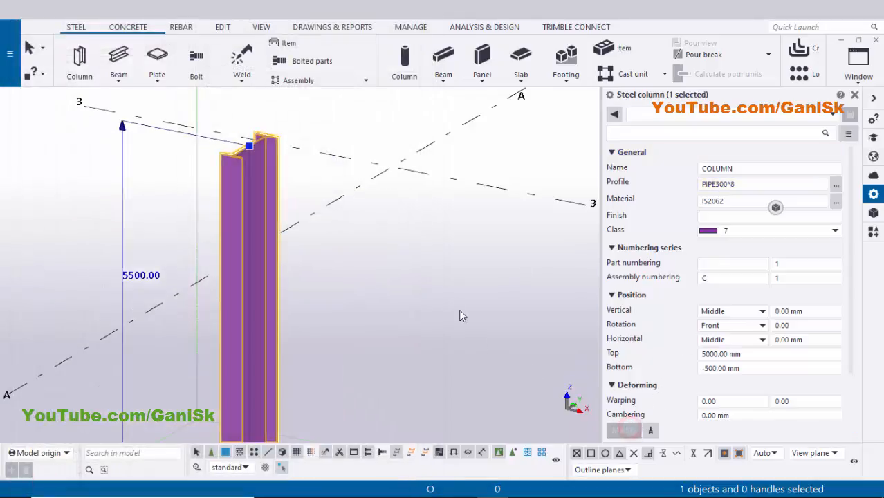
middle_drag(364, 247, 387, 312)
scroll(272, 239, up, 2)
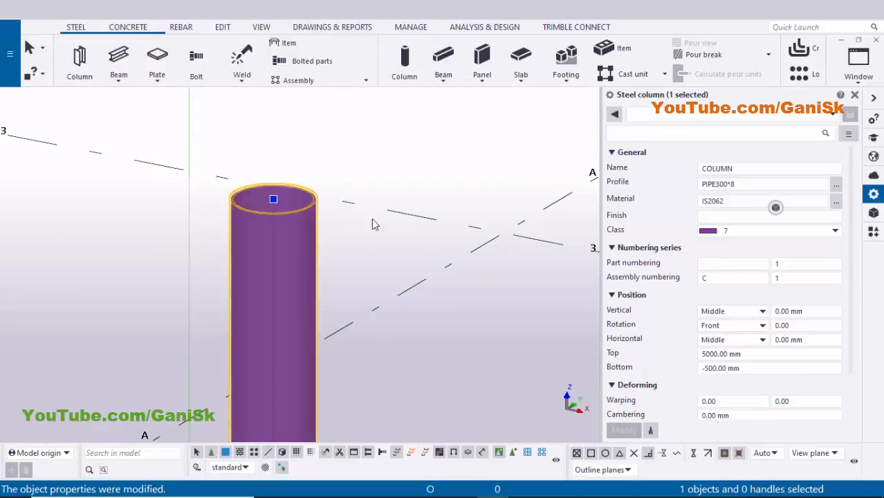
Step: Compare the column's profile with the callout in the PDF drawing and check the drawing's column height and base level
mouse_move(453, 495)
click(524, 485)
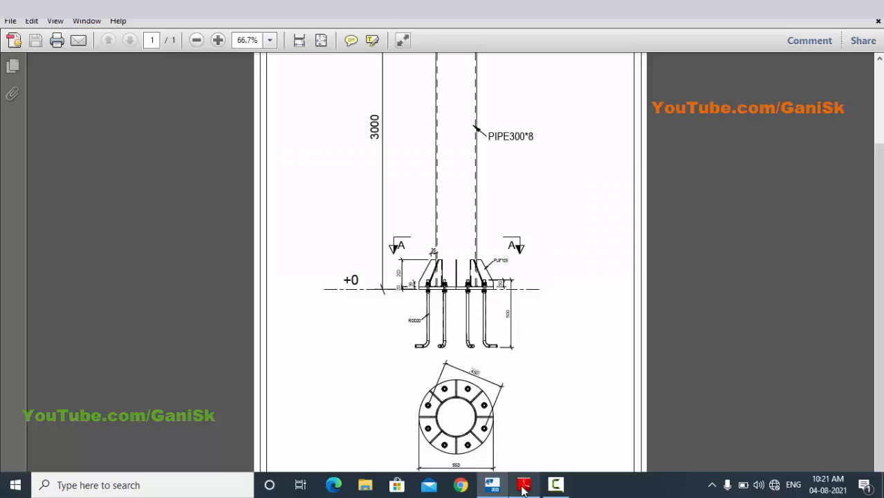
scroll(499, 182, up, 1)
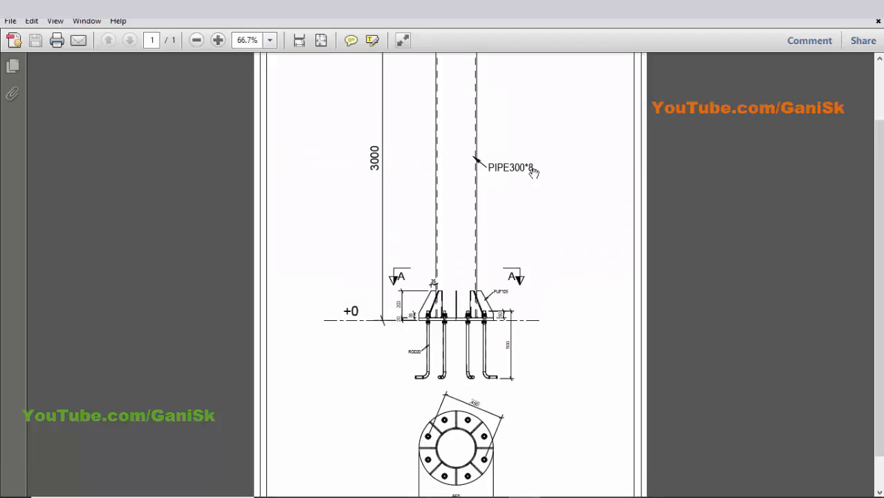
key(alt+Tab)
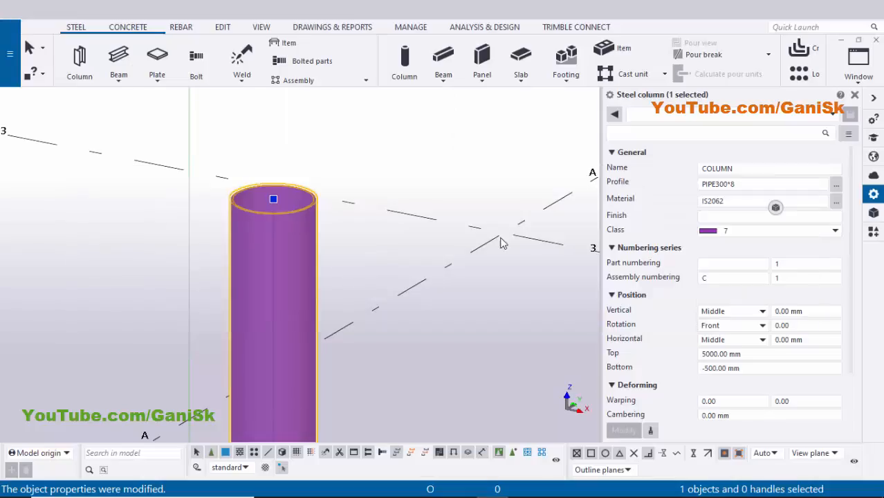
click(723, 185)
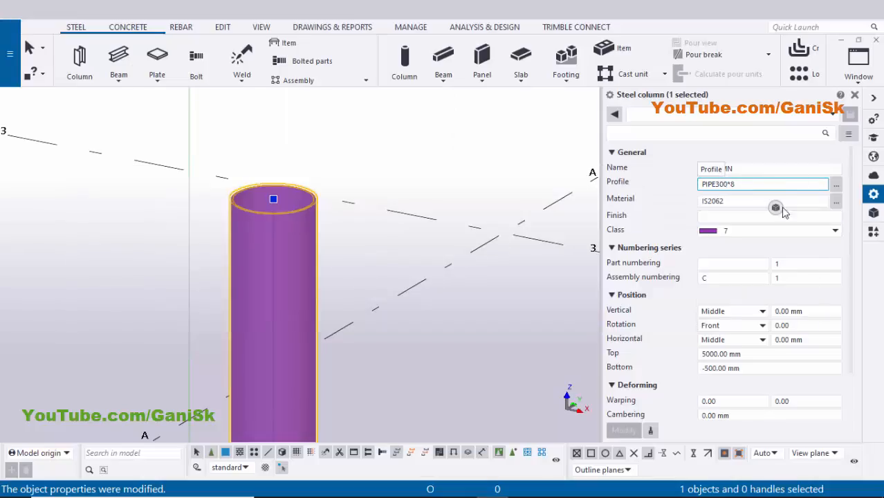
ctrl+middle_drag(395, 292, 387, 188)
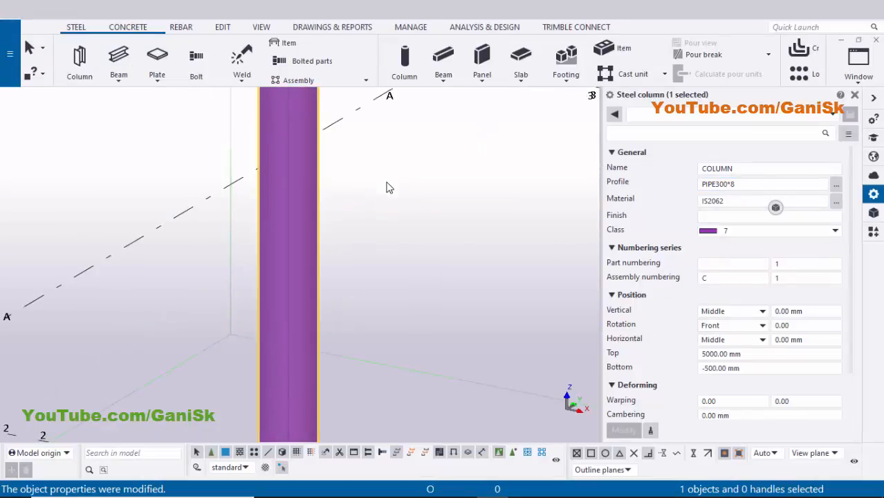
key(alt+Tab)
scroll(403, 221, up, 3)
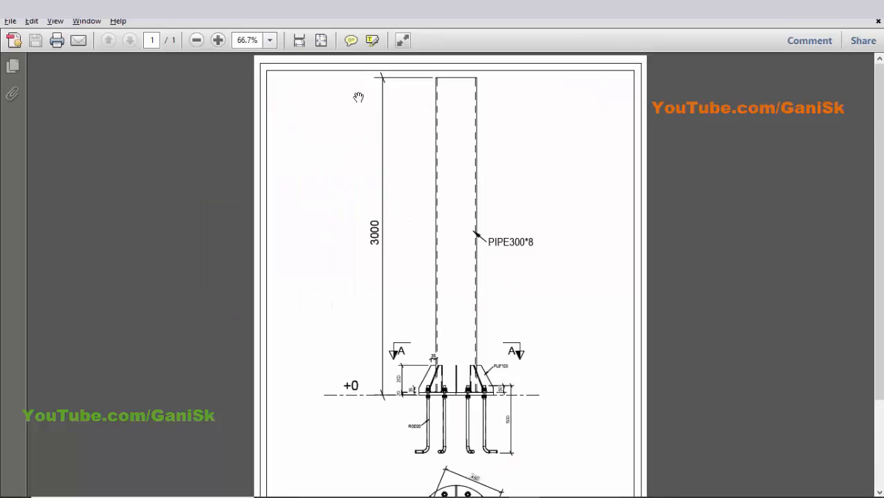
scroll(408, 214, down, 5)
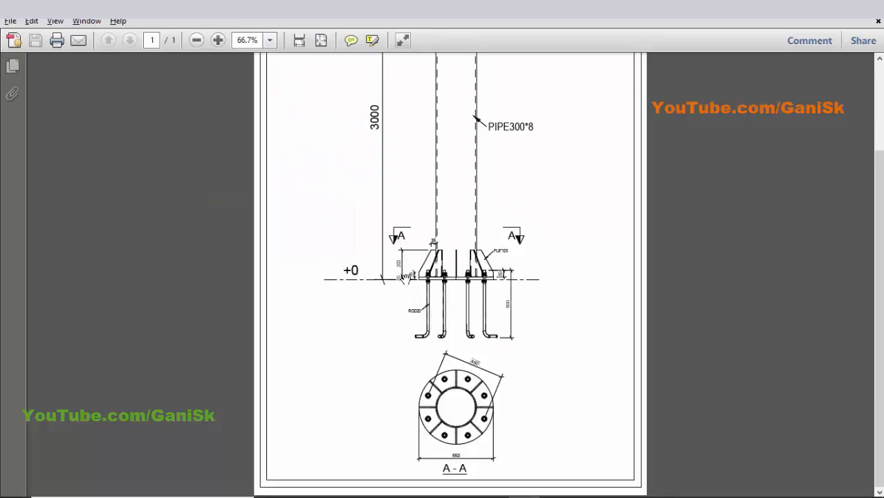
key(alt+Tab)
Step: Set the column's top level to 3000 mm and its bottom level to 0 mm, and apply the change
scroll(692, 315, down, 2)
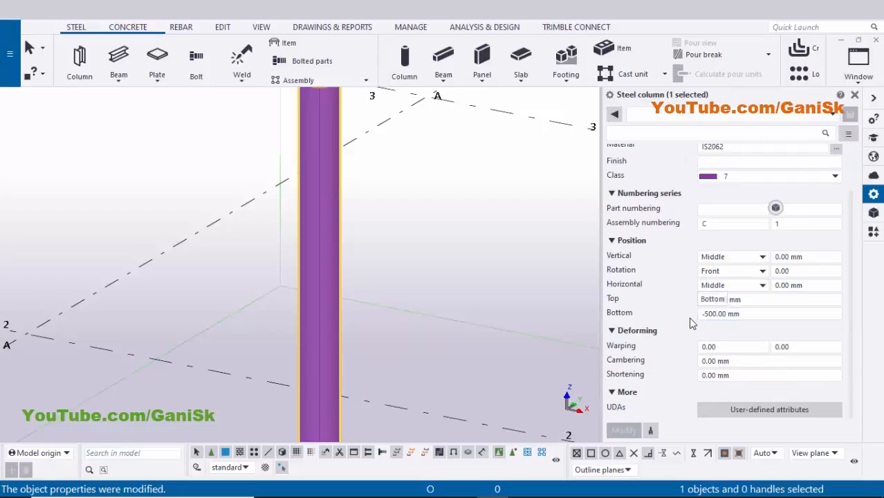
click(744, 299)
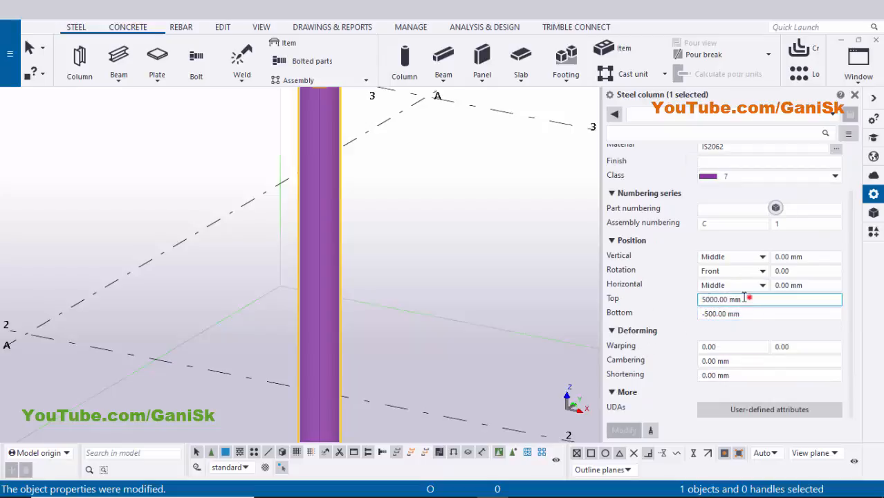
double_click(744, 298)
text(3000)
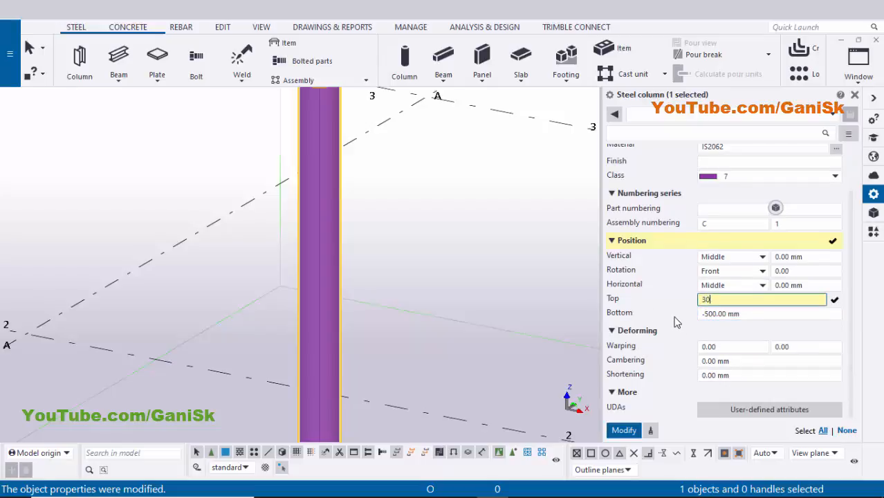
click(744, 313)
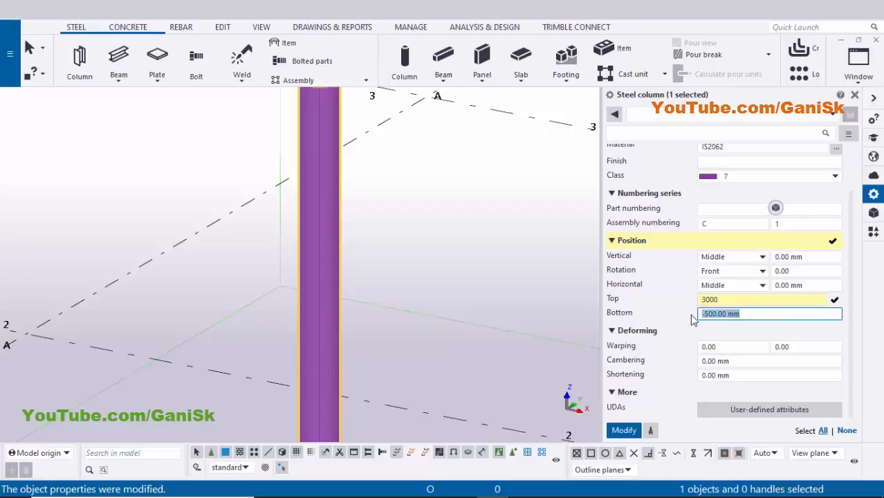
text(0)
click(624, 430)
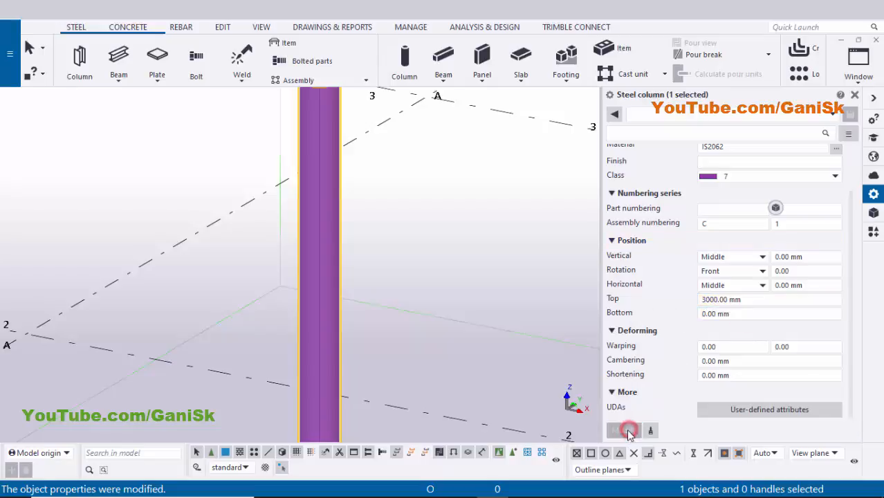
scroll(470, 387, down, 3)
middle_drag(384, 390, 380, 211)
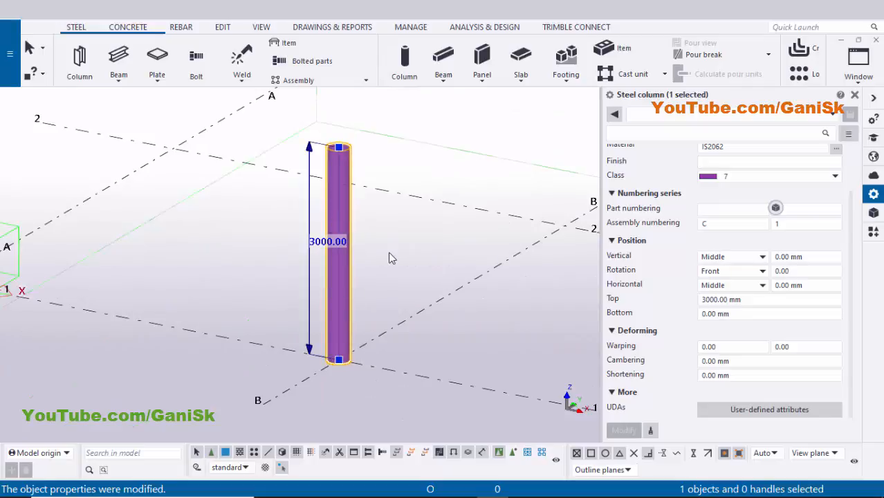
Step: Close the column's properties and redraw the model view
click(856, 95)
right_click(579, 116)
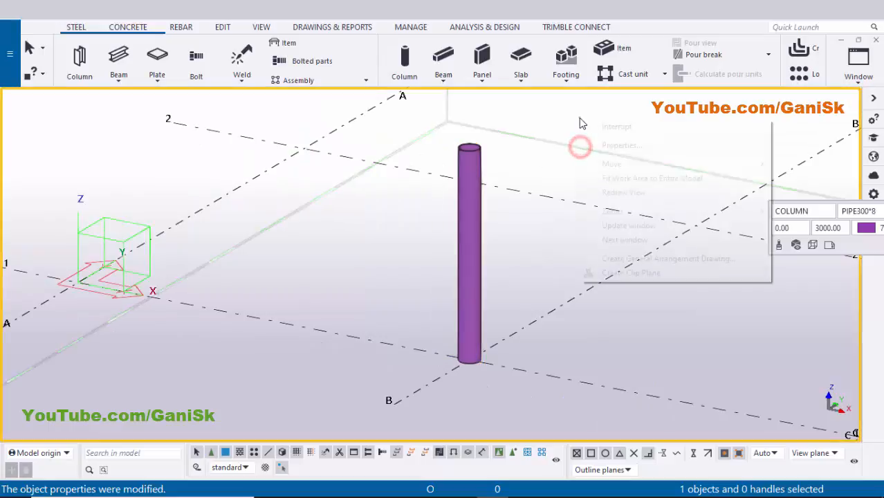
click(612, 193)
Step: Search the component catalog for "cir" and add the Circular base plates component to the column at its bottom end on grid intersection B-1
scroll(490, 363, up, 5)
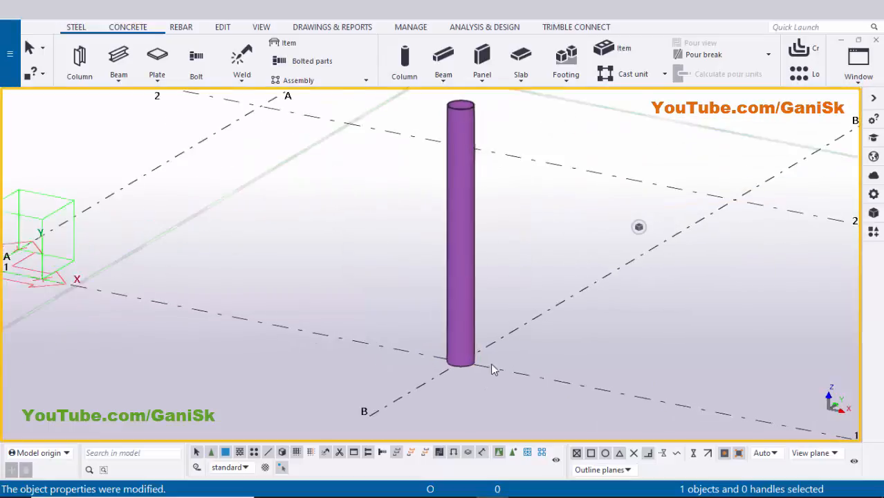
middle_drag(475, 377, 483, 325)
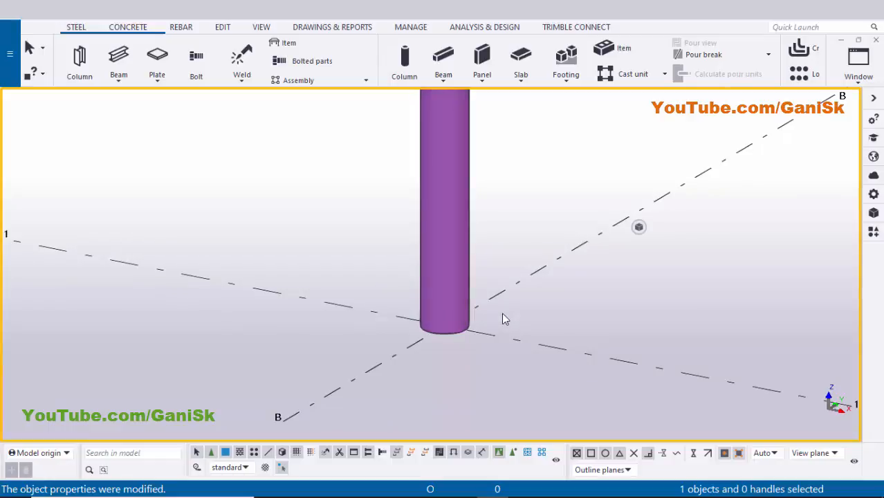
key(ctrl+f)
click(703, 133)
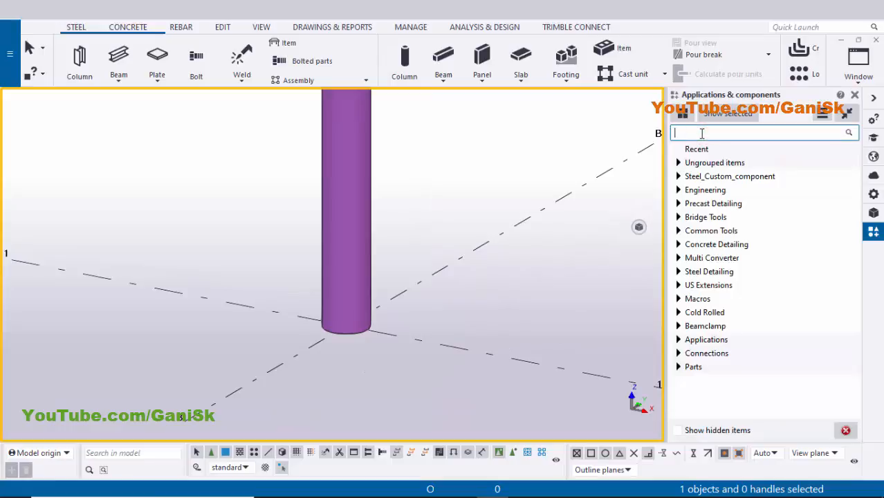
text(cir)
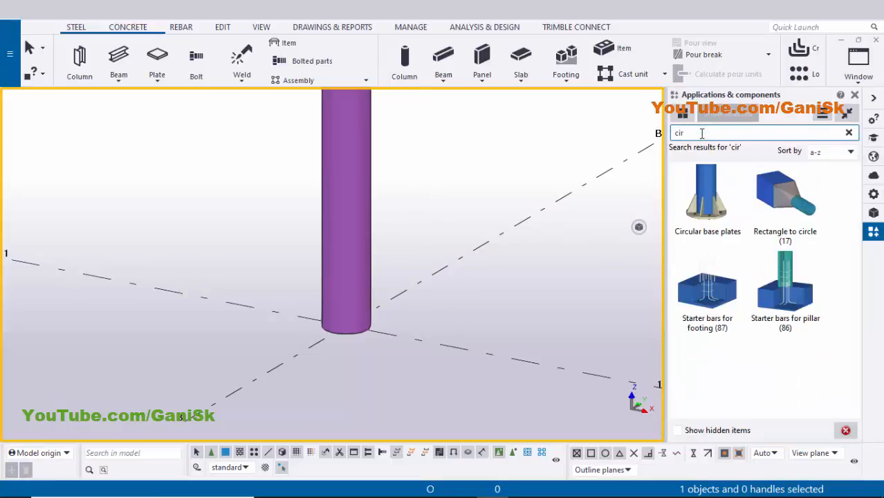
click(705, 207)
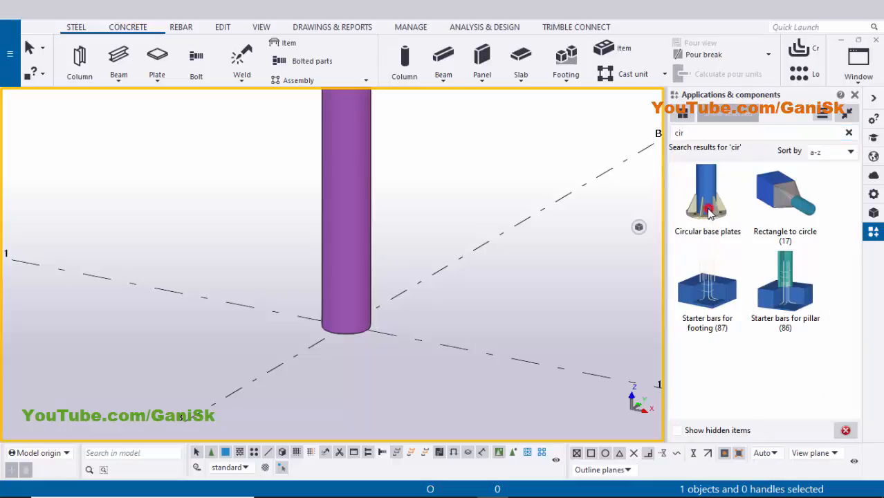
click(349, 213)
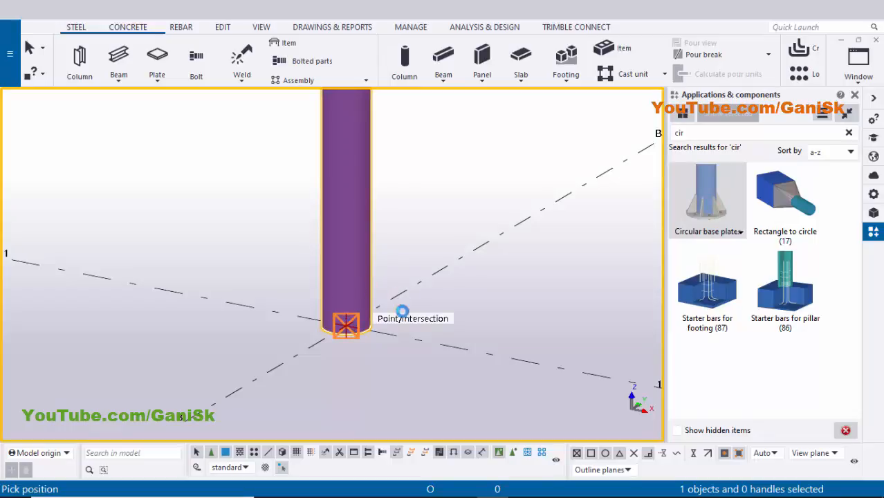
click(382, 320)
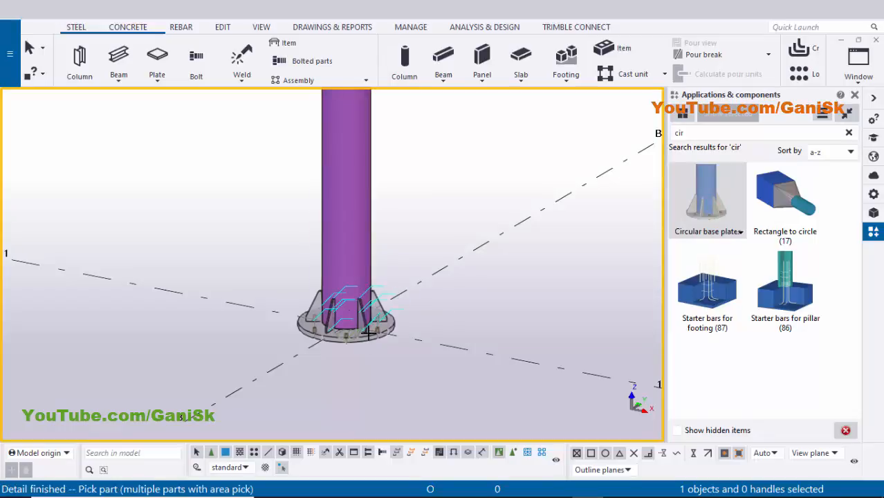
Step: Close the component catalog, end the base plate command and redraw the view to clear the temporary graphics
click(855, 95)
right_click(601, 141)
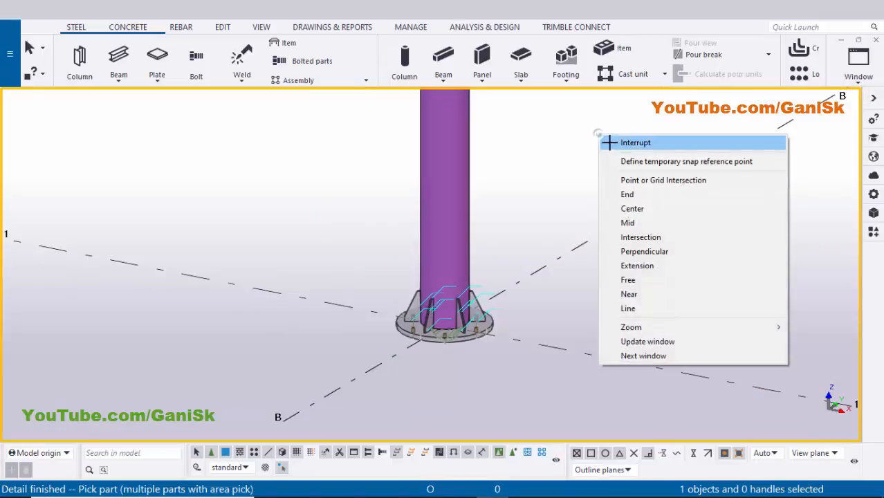
click(608, 143)
click(557, 191)
right_click(545, 167)
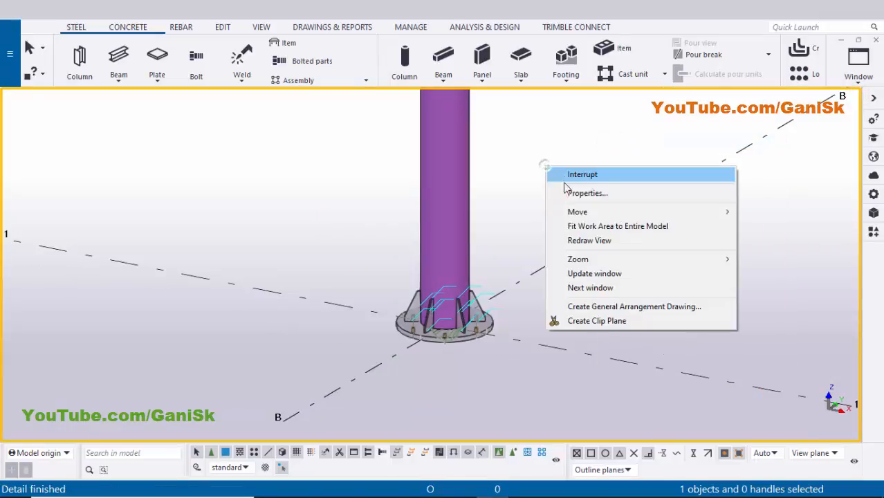
click(587, 240)
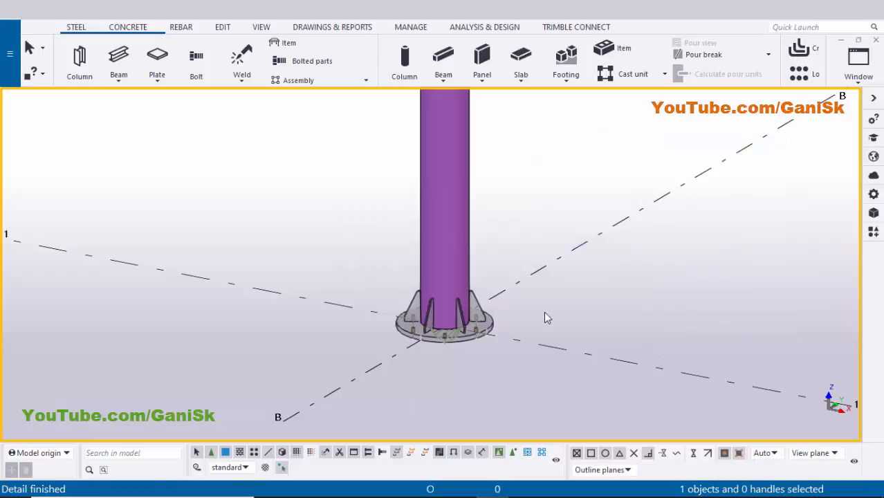
click(444, 317)
ctrl+middle_drag(353, 322, 381, 182)
right_click(382, 182)
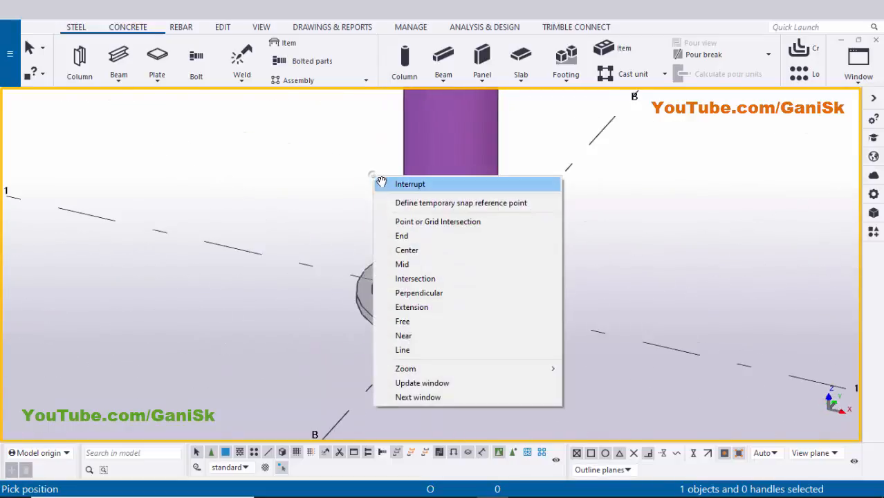
click(381, 181)
Step: Switch to the PDF drawing, examine the base plate, stiffener and anchor rod details, and return to the Tekla Structures model
click(524, 491)
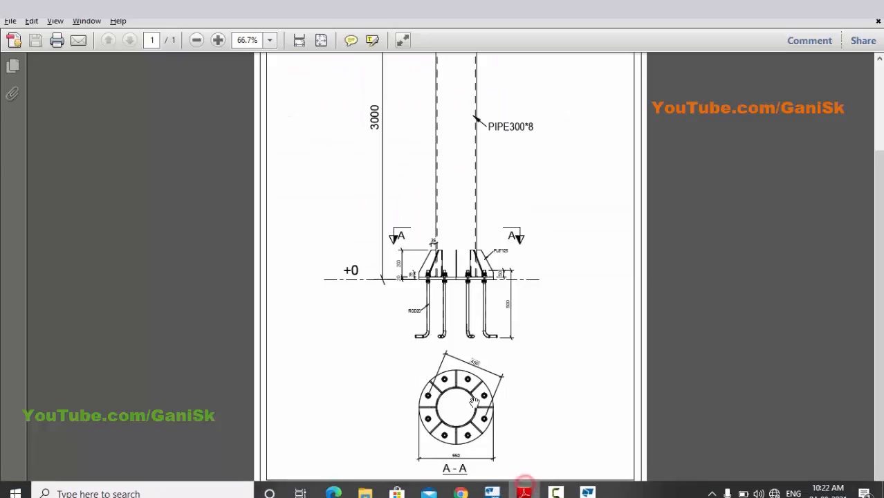
ctrl+scroll(457, 339, up, 4)
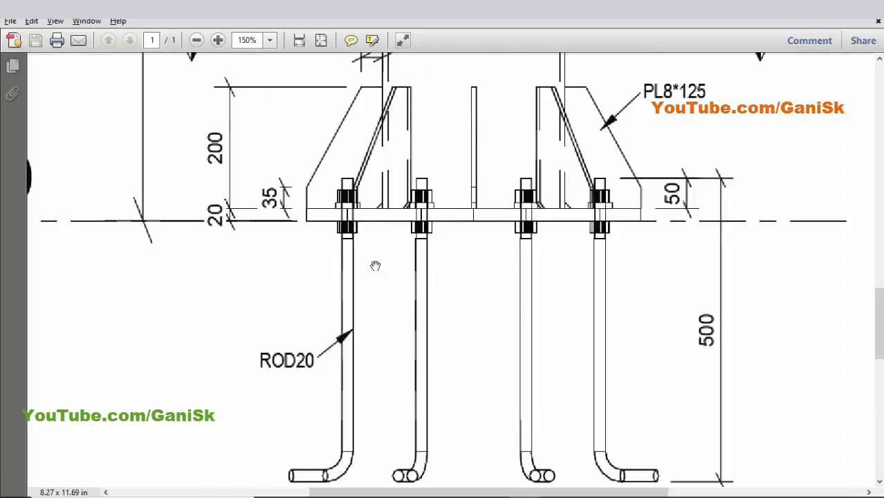
ctrl+scroll(375, 265, down, 2)
key(ctrl+2)
key(alt+Tab)
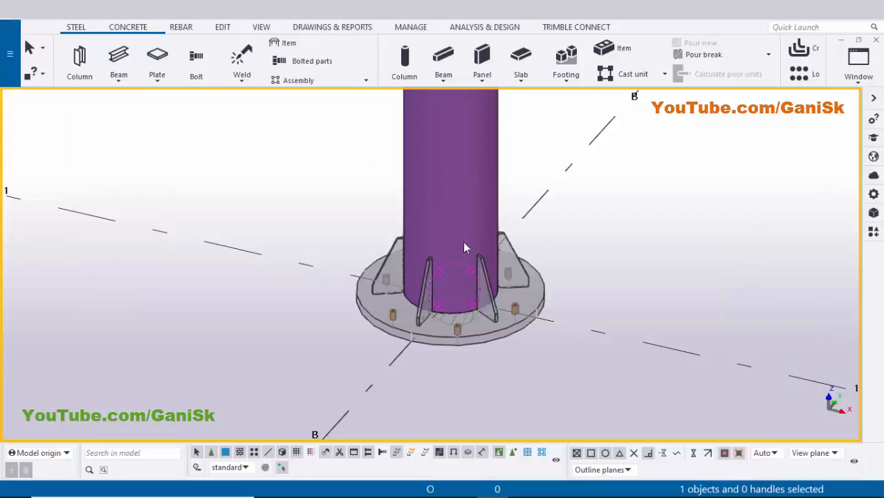
Step: Display the base plate and stiffeners as opaque rendered parts and open the circular base plate component's properties
scroll(397, 332, up, 4)
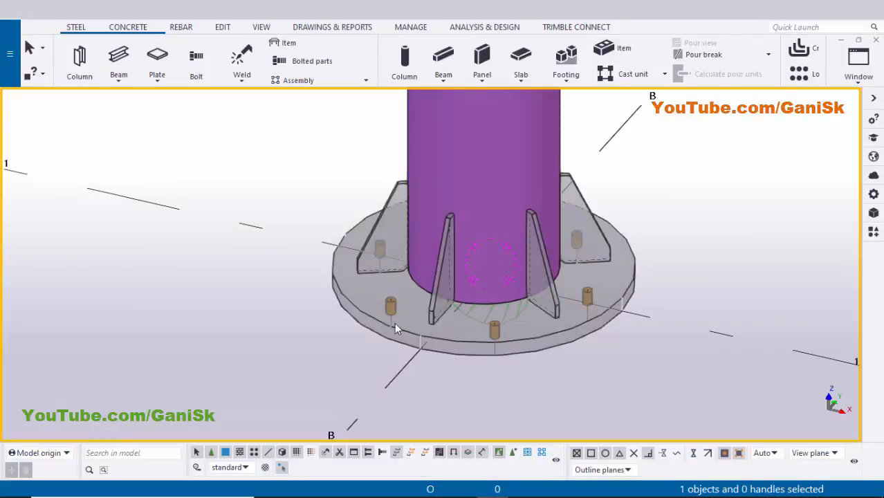
scroll(399, 318, up, 1)
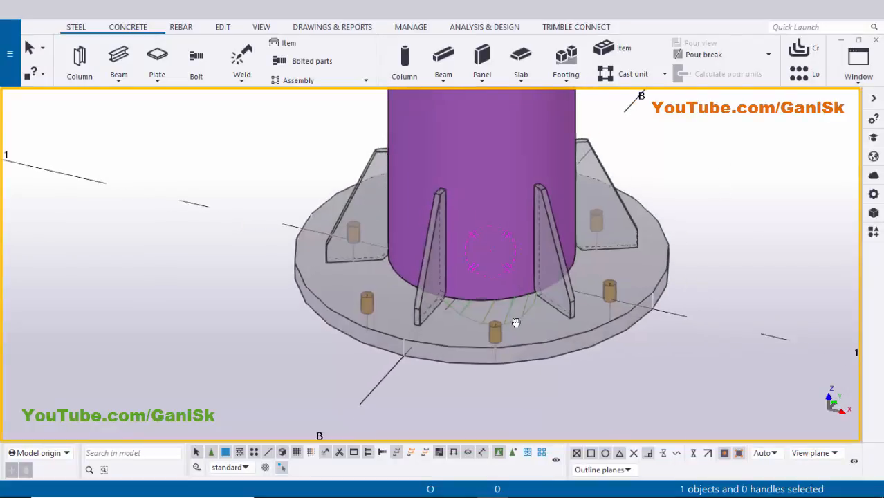
middle_drag(671, 337, 531, 325)
scroll(539, 316, down, 1)
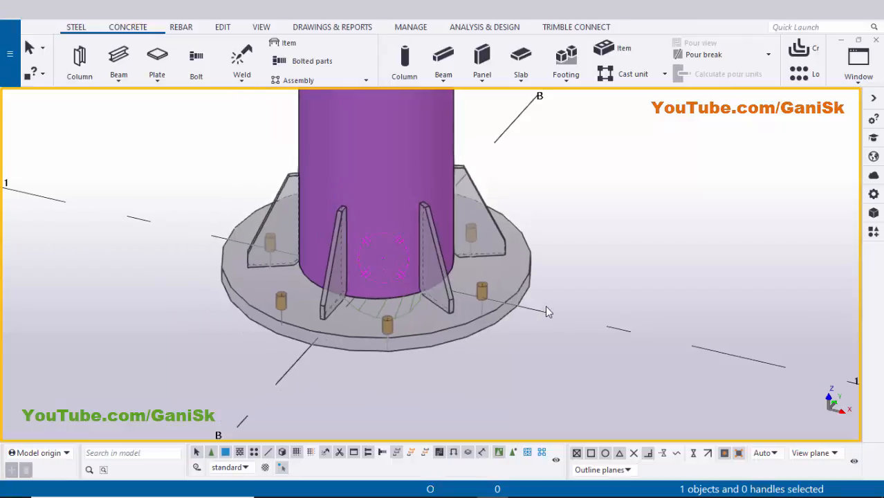
key(ctrl+4)
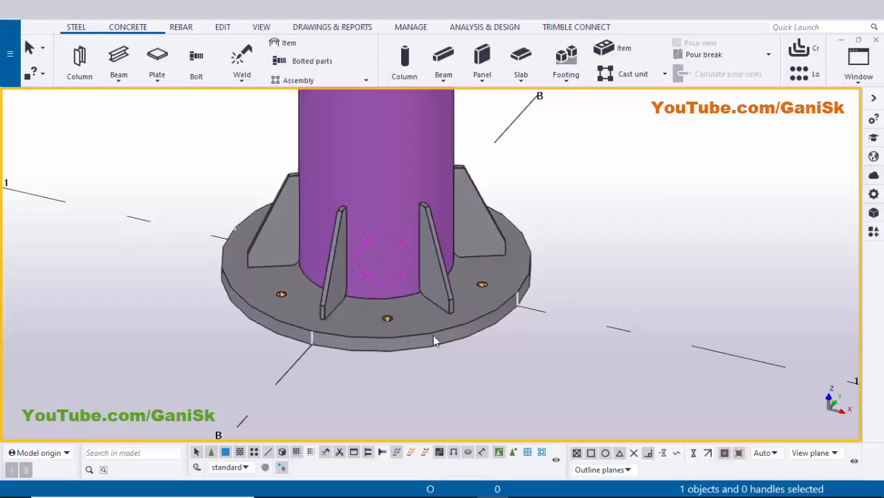
click(413, 337)
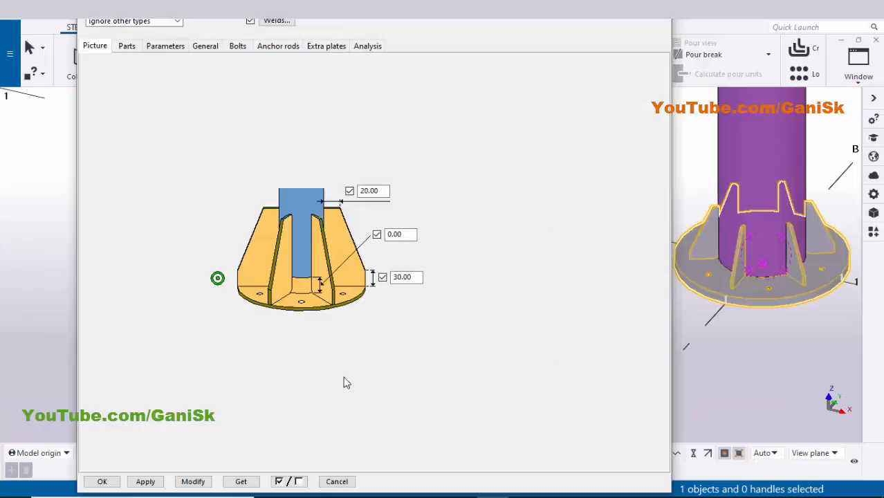
Step: Check the stiffeners' outer edge height in the PDF drawing, set it to 35 mm in the component and apply it to the model
click(520, 483)
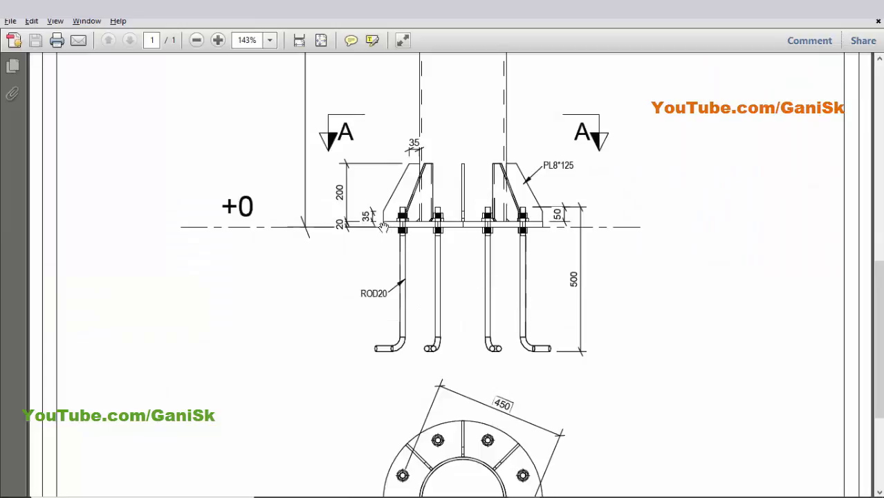
ctrl+scroll(384, 229, up, 7)
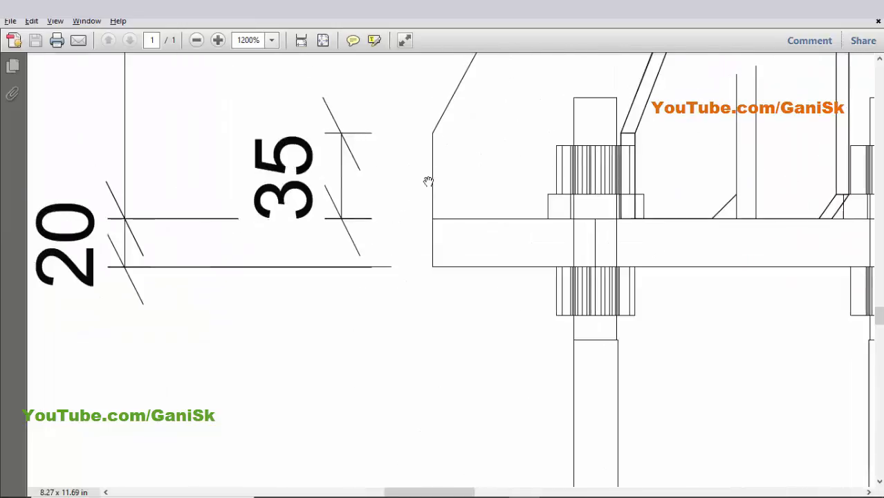
ctrl+scroll(310, 168, down, 3)
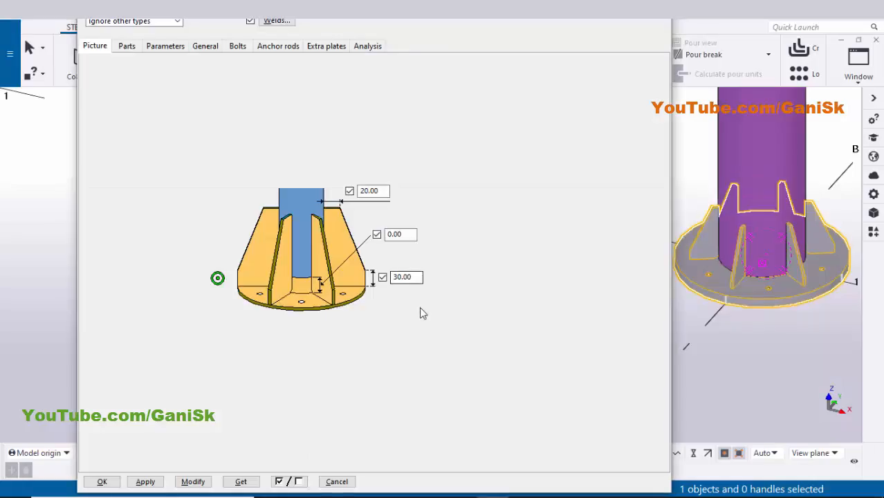
double_click(408, 277)
text(35)
click(194, 481)
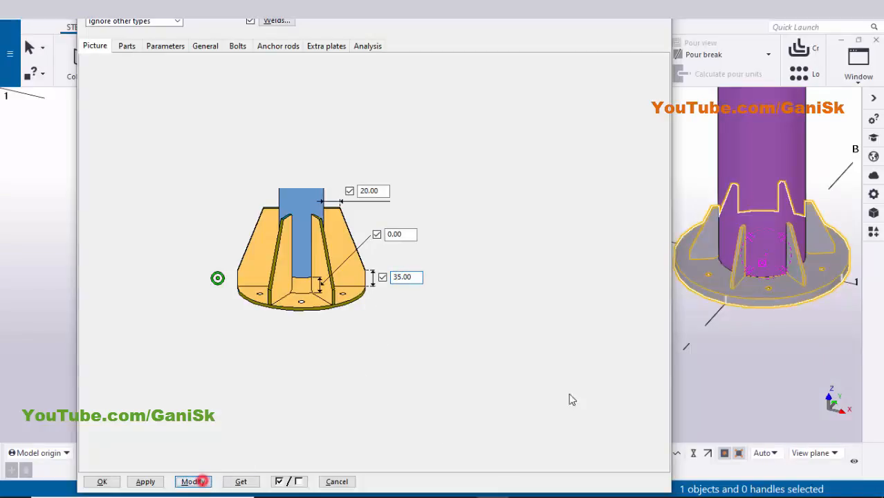
Step: Check the stiffeners' details in the PDF drawing, set their top width beyond the pipe to 35 mm and apply it to the model
scroll(689, 256, up, 2)
scroll(686, 257, up, 3)
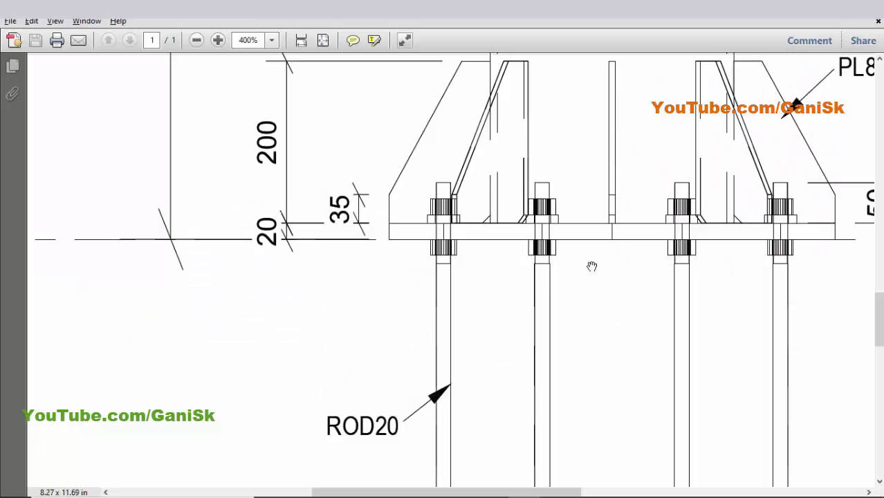
drag(566, 183, 465, 199)
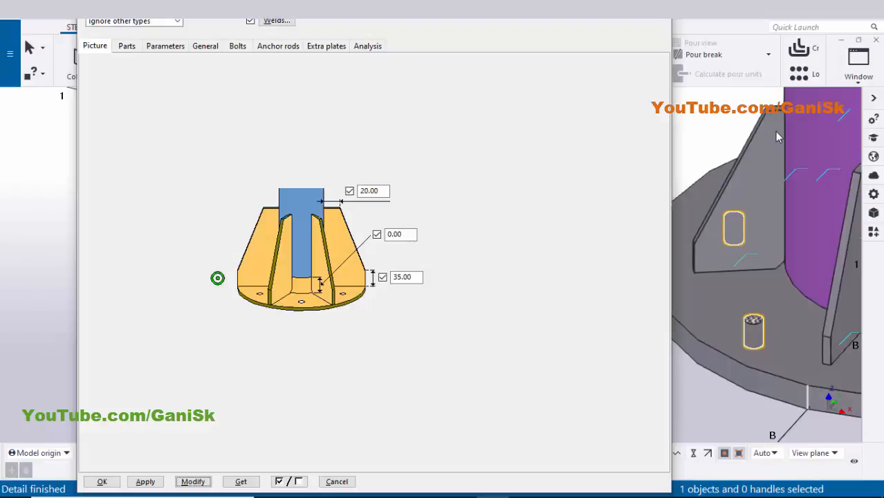
scroll(776, 136, up, 5)
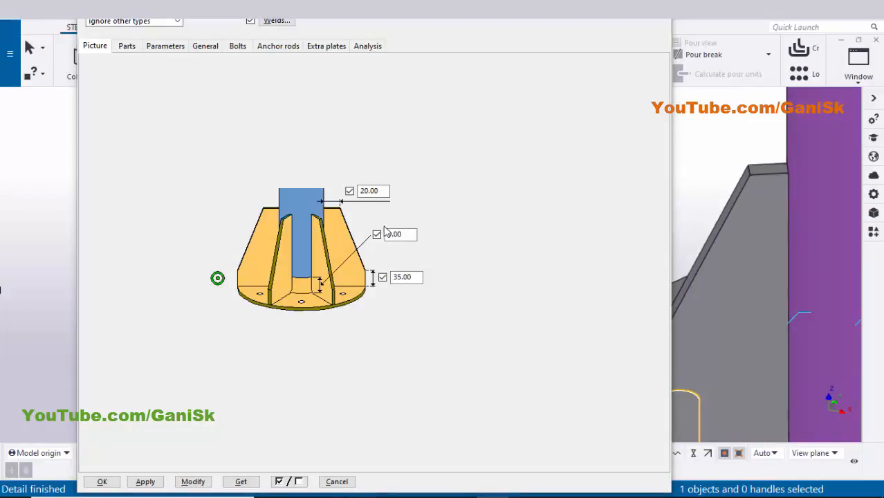
double_click(380, 191)
text(35)
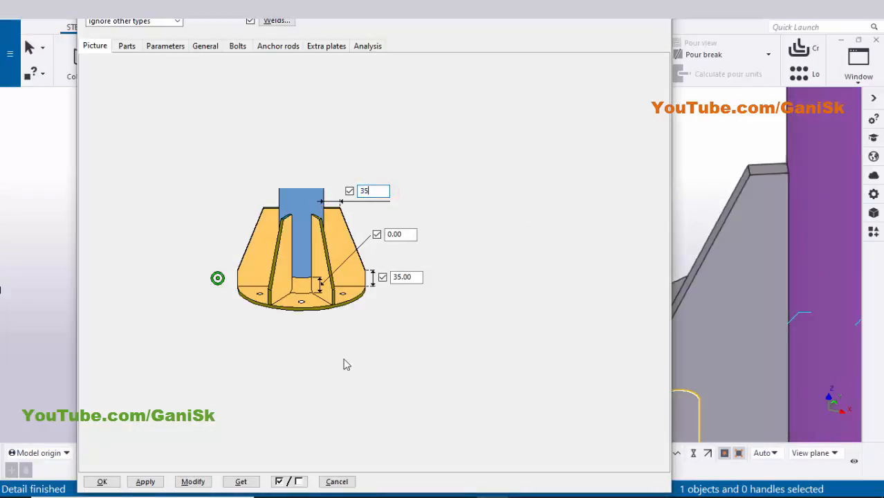
click(193, 484)
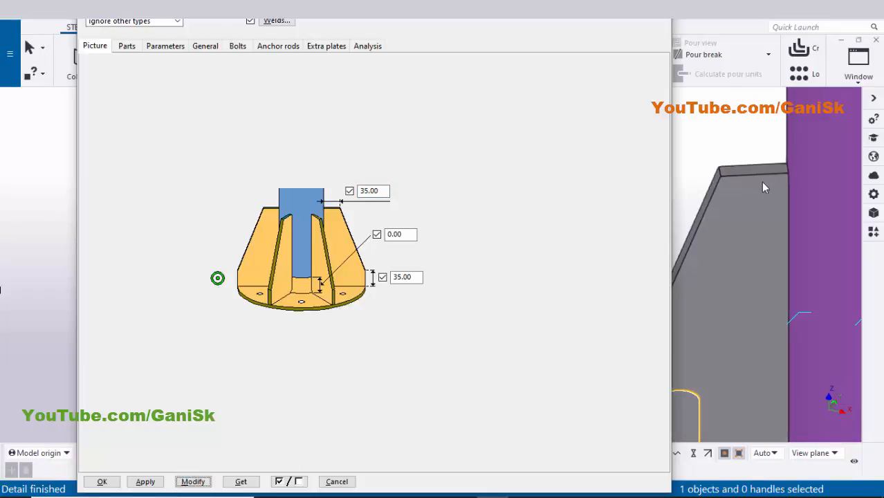
Step: Set the circular base plate's thickness to 20 mm in the component and apply it to the model
scroll(760, 192, down, 5)
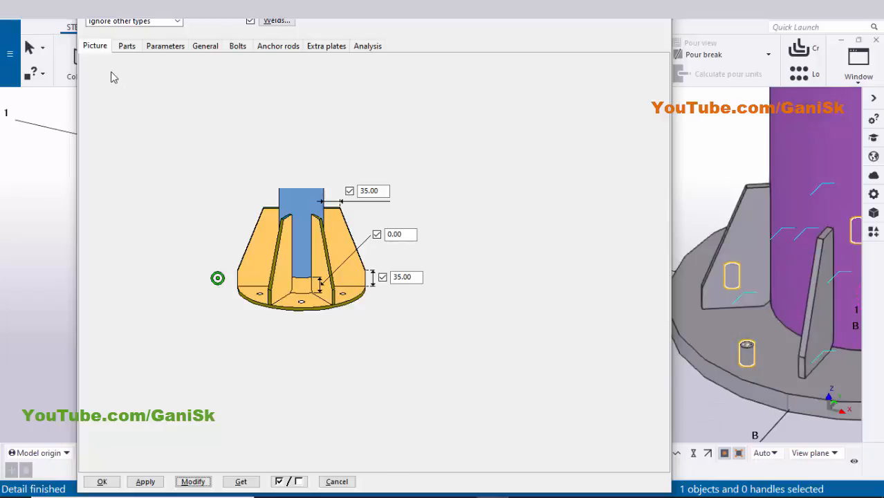
click(126, 47)
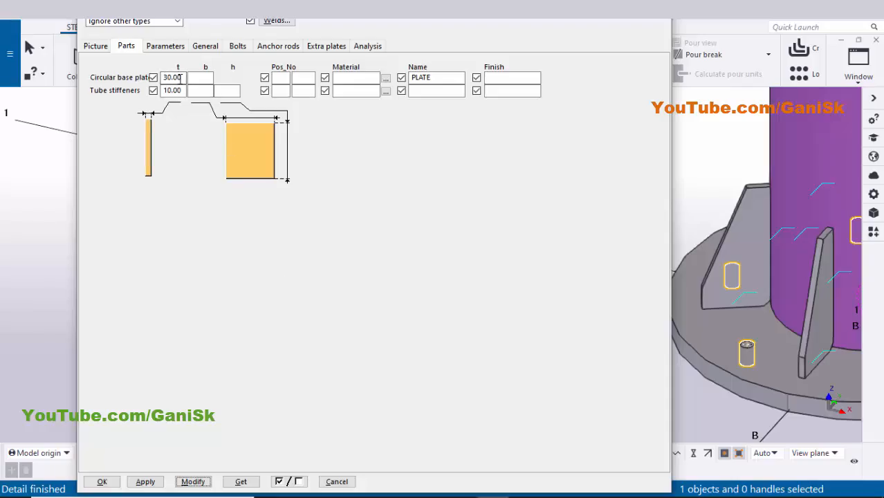
double_click(186, 78)
text(20)
click(193, 482)
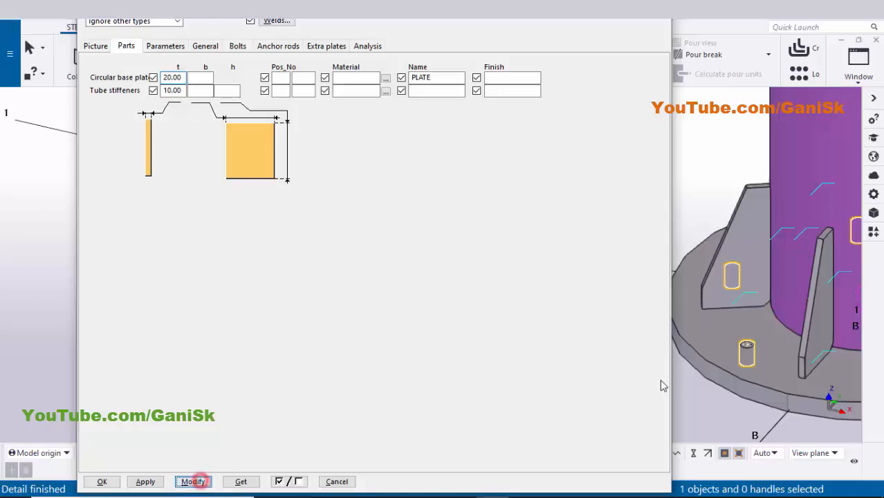
ctrl+middle_drag(726, 396, 731, 380)
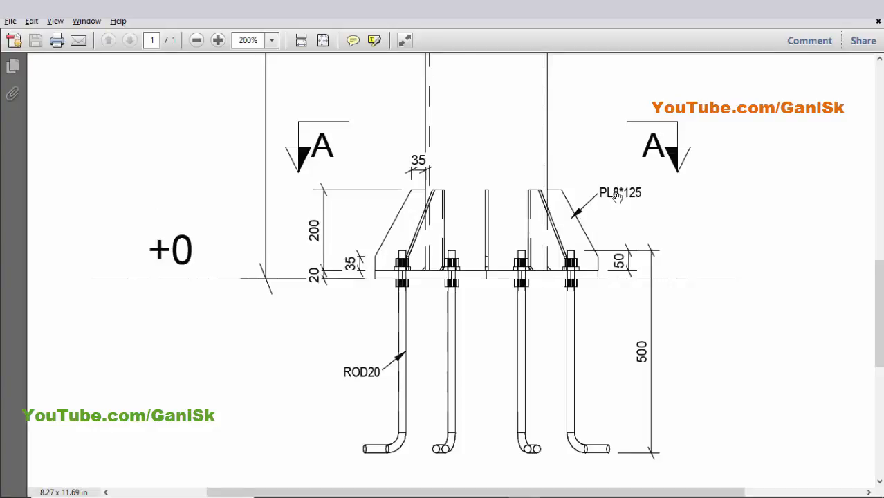
Step: Check the stiffener dimensions in the PDF drawing and set the tube stiffeners' thickness to 8 mm and height to 200 mm
key(alt+Tab)
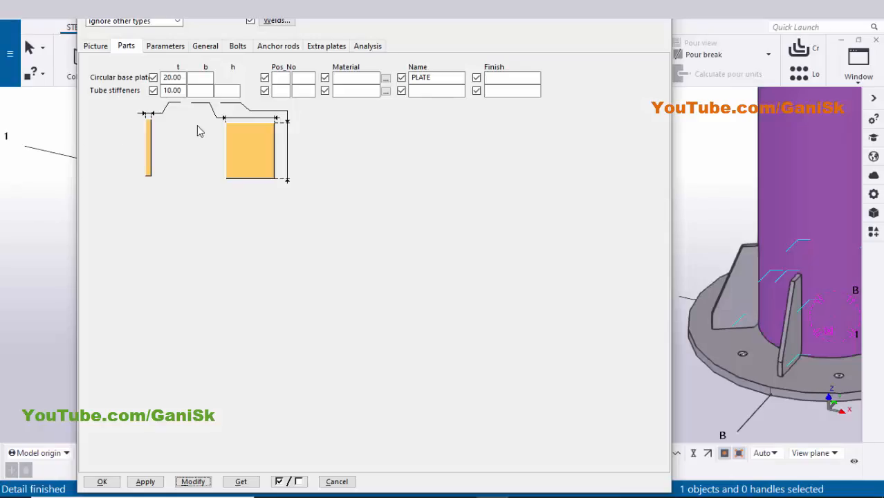
double_click(180, 90)
text(8)
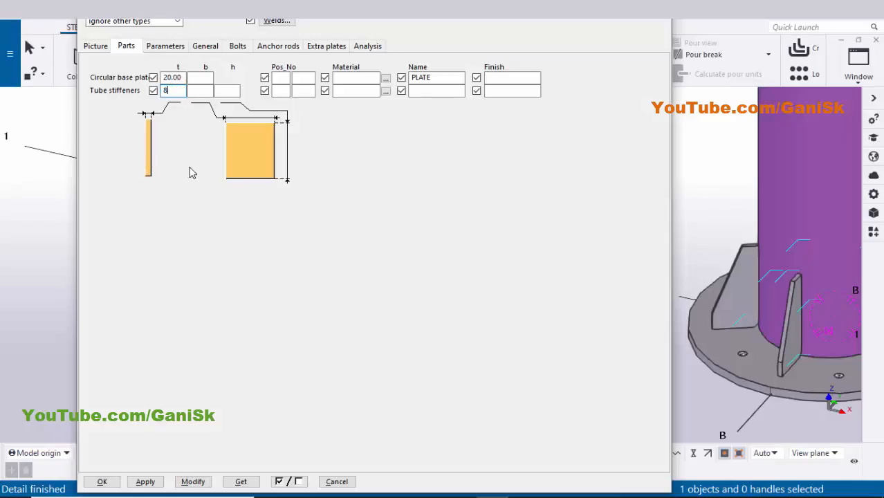
click(199, 91)
key(alt+Tab)
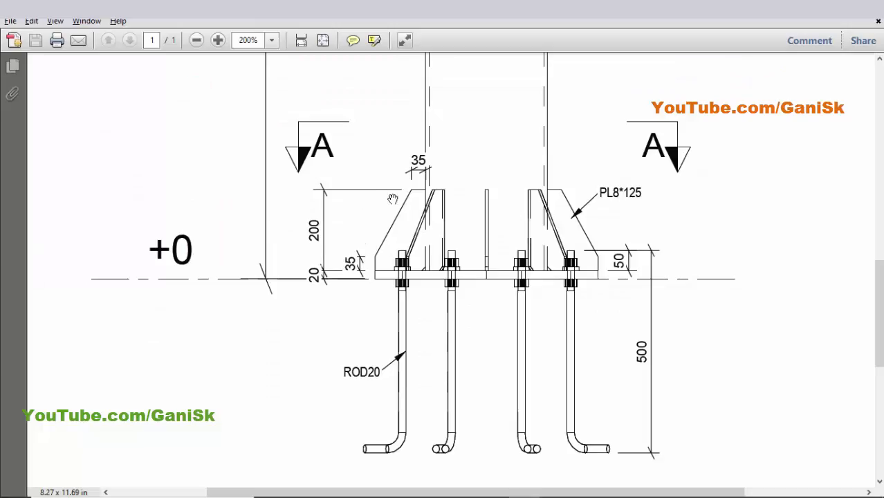
key(alt+Tab)
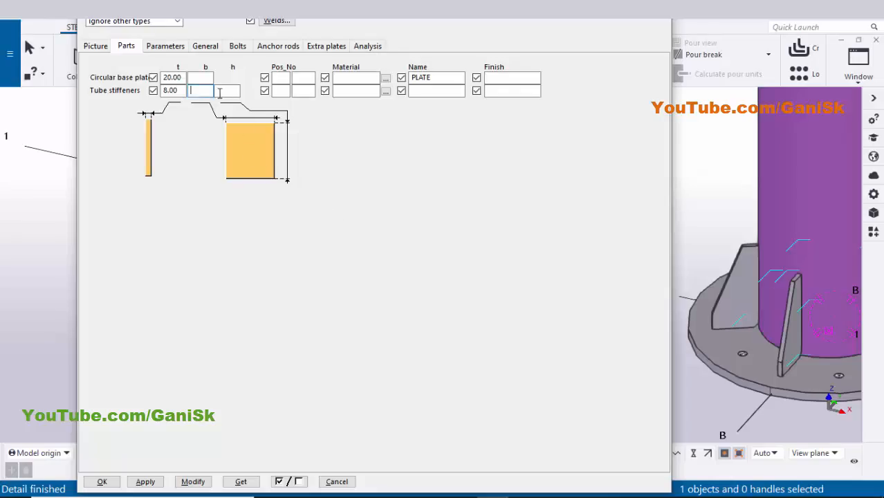
click(228, 91)
text(200)
Step: Check the stiffener plate label in the PDF drawing, set the tube stiffeners' width to 125 mm and apply the stiffener changes to the model
click(203, 91)
key(alt+Tab)
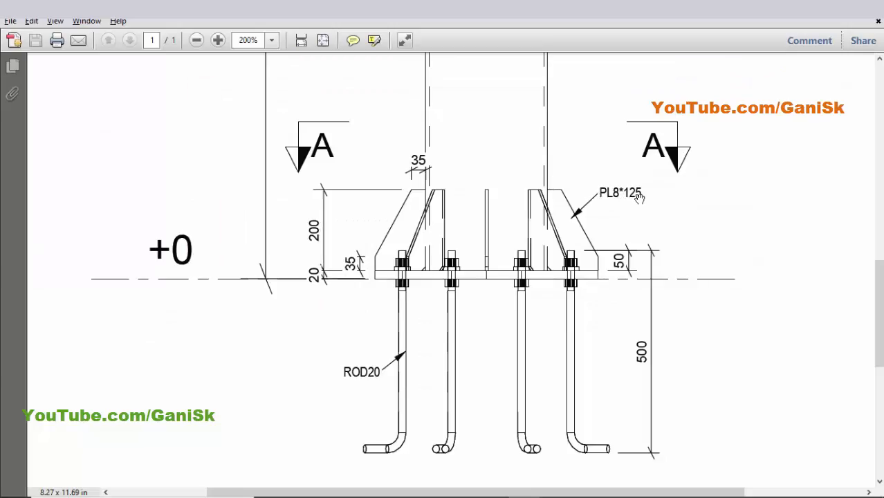
key(alt+Tab)
click(200, 91)
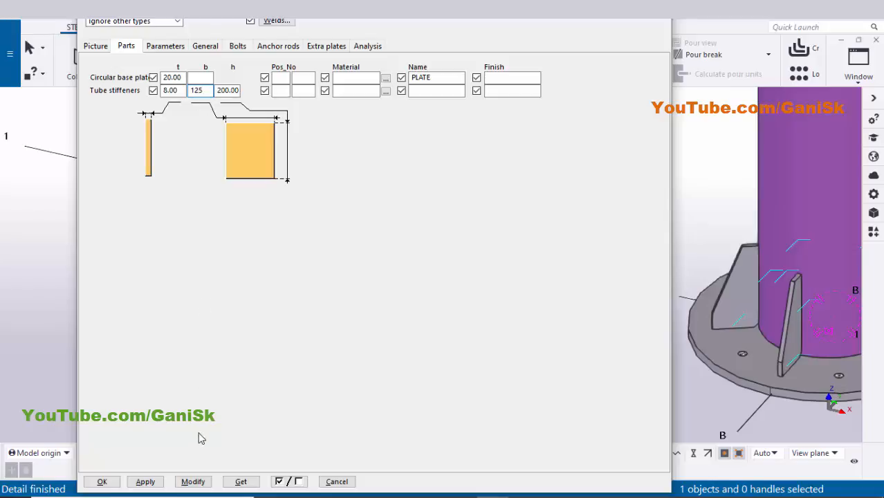
text(125)
click(193, 481)
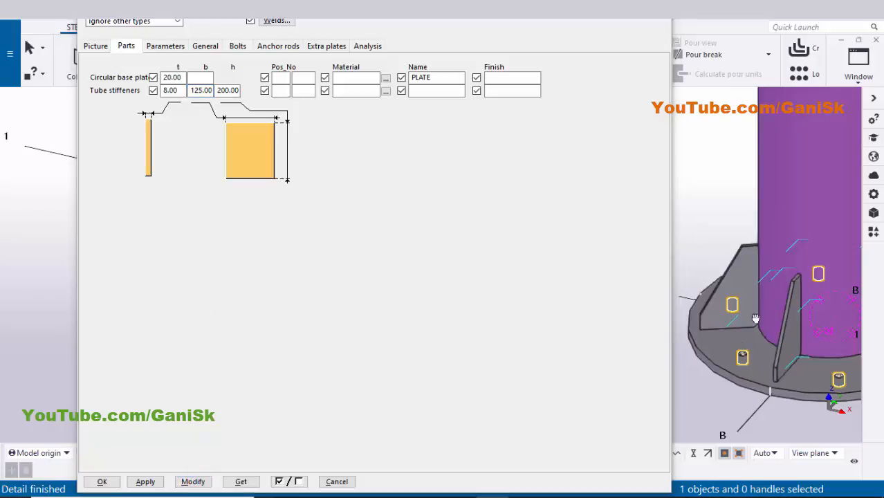
scroll(756, 318, up, 3)
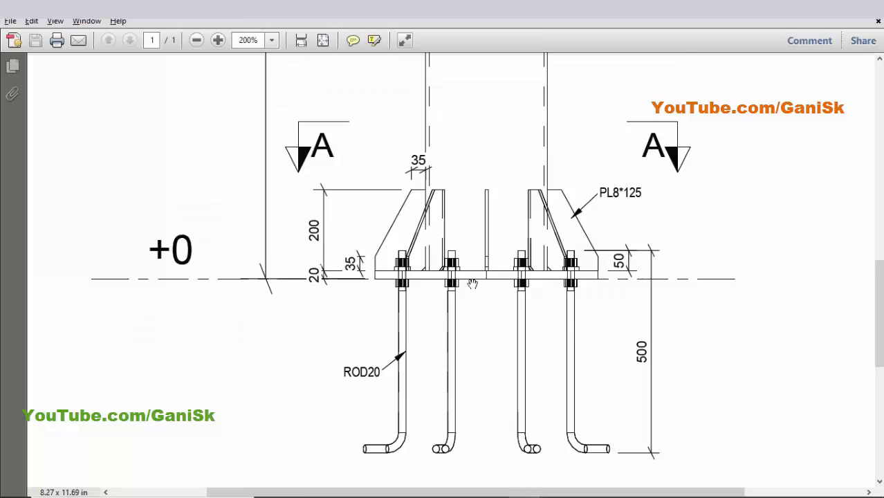
Step: Check section A-A in the PDF drawing, set the circular base plate's diameter to 550 mm and apply it to the model
ctrl+scroll(472, 284, down, 2)
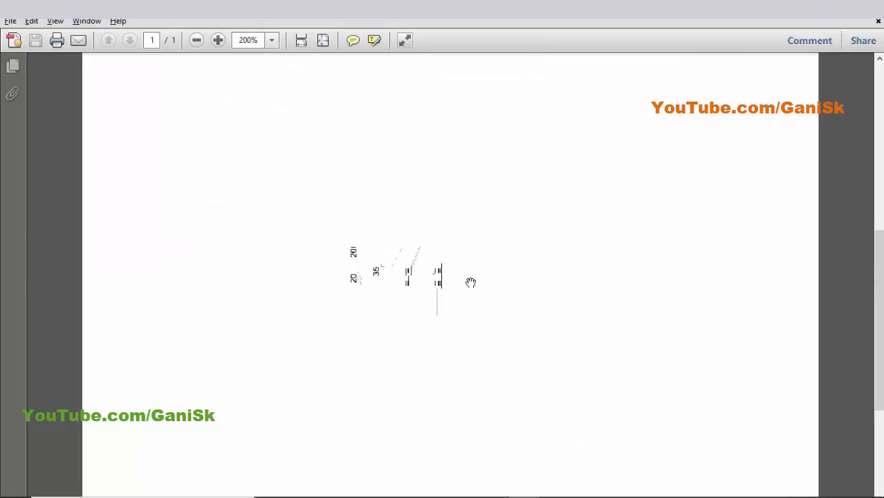
scroll(462, 287, down, 5)
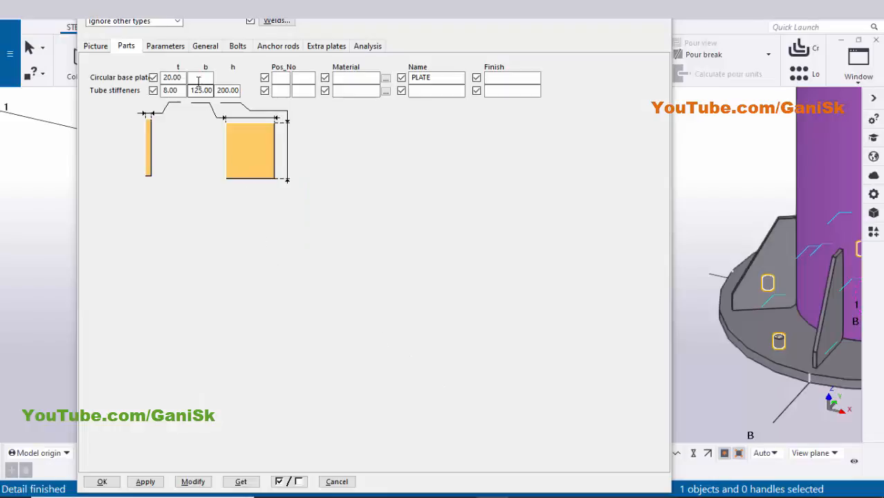
click(201, 78)
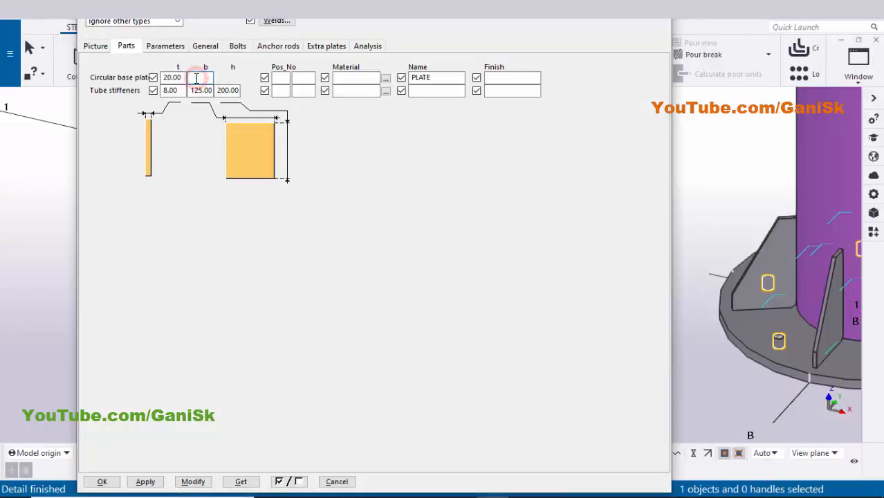
text(550)
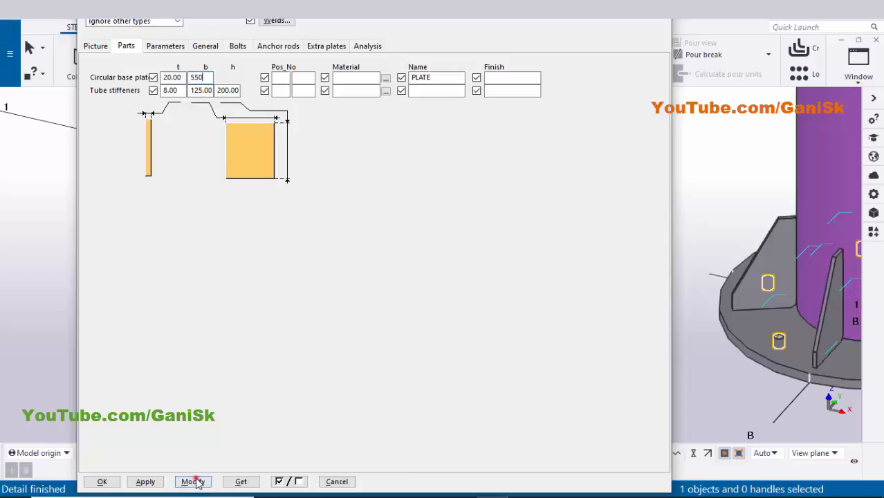
click(193, 481)
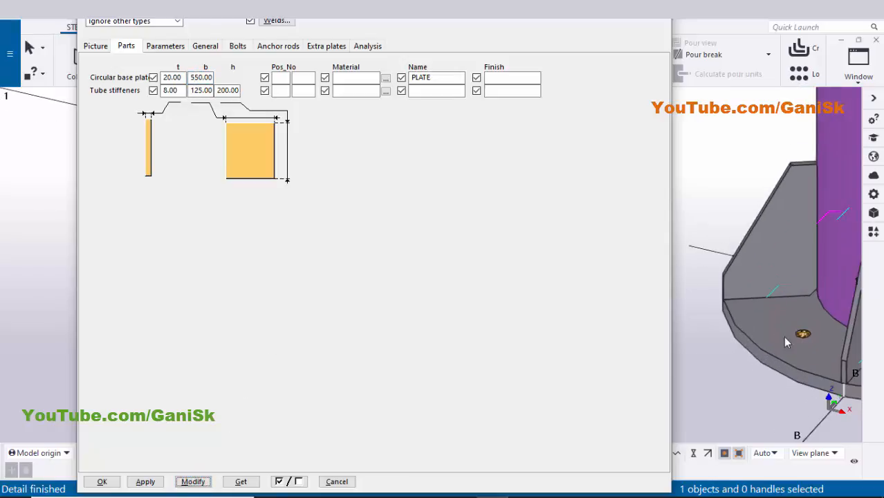
scroll(754, 333, up, 3)
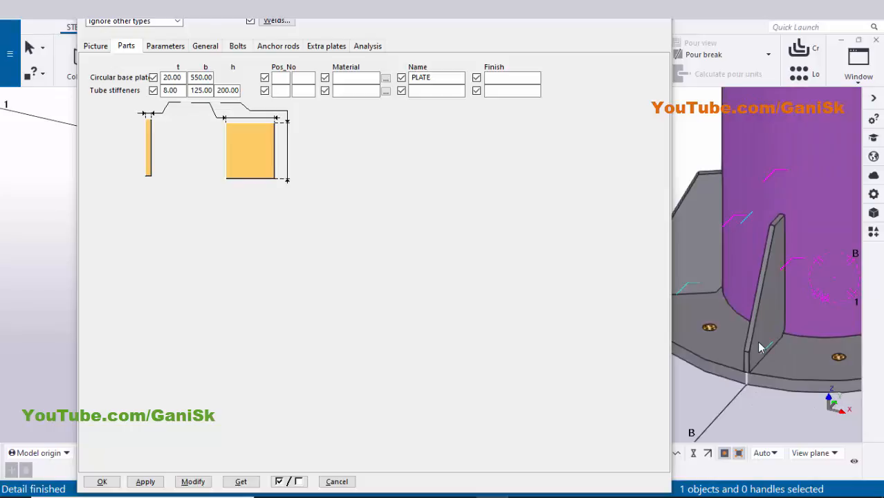
scroll(759, 347, down, 3)
scroll(750, 315, up, 3)
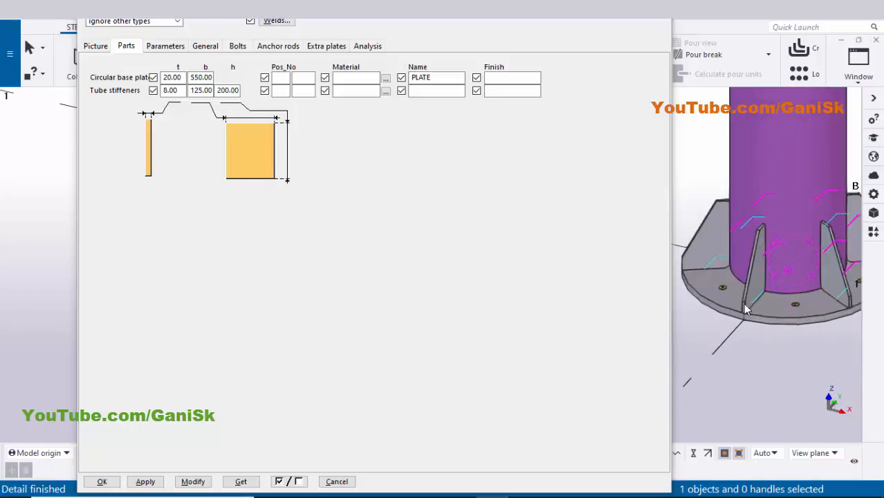
Step: Check the anchor rod size in the PDF drawing and set the rod profile to a ROD circular section of 20 mm diameter
click(279, 45)
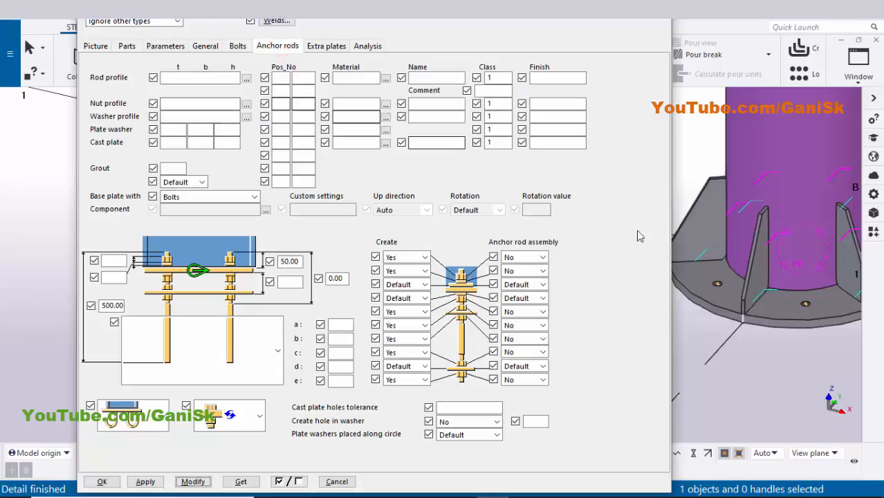
key(alt+Tab)
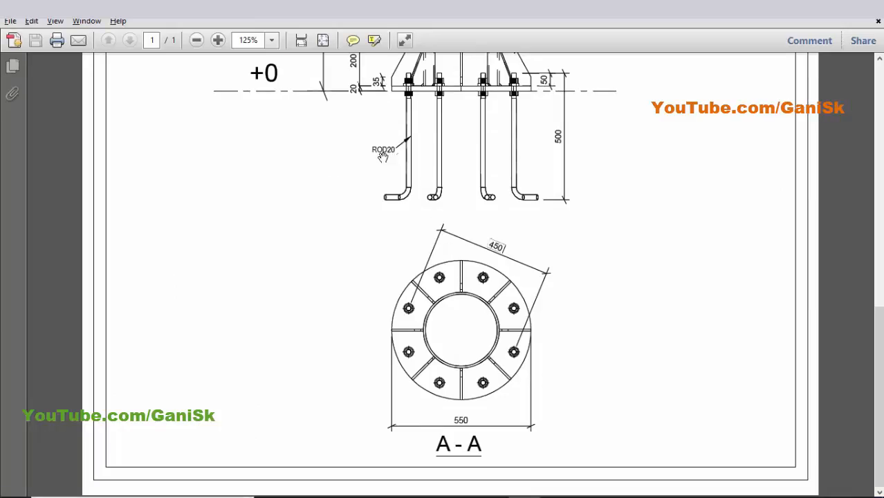
key(alt+Tab)
click(245, 79)
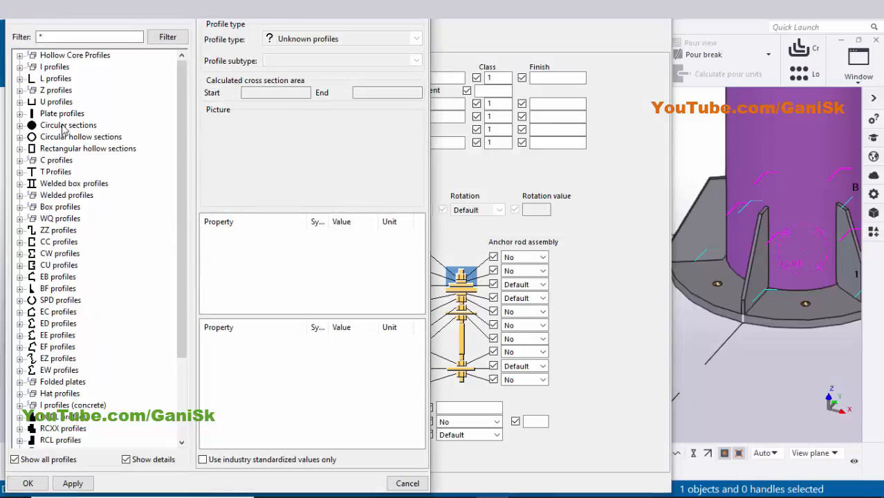
click(26, 126)
click(59, 171)
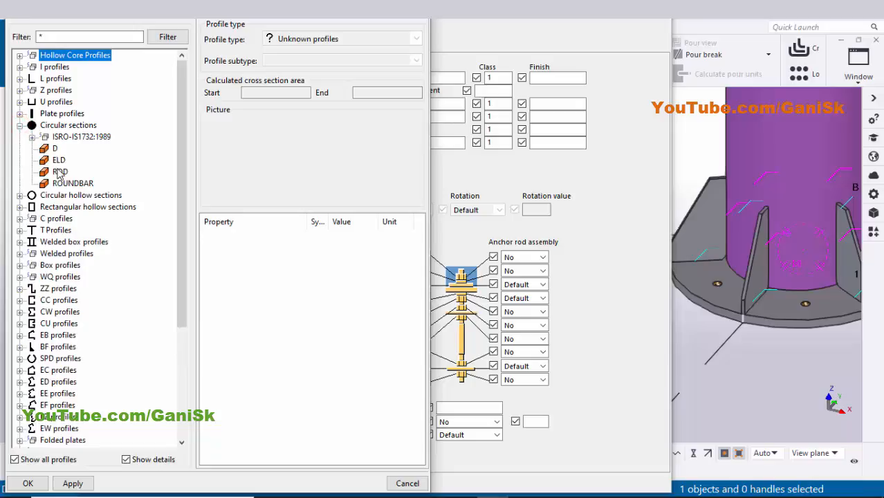
double_click(335, 235)
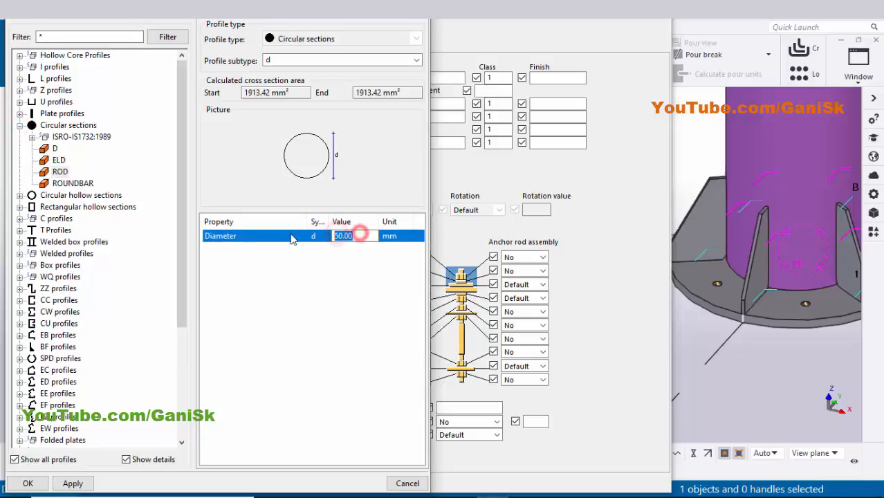
text(20)
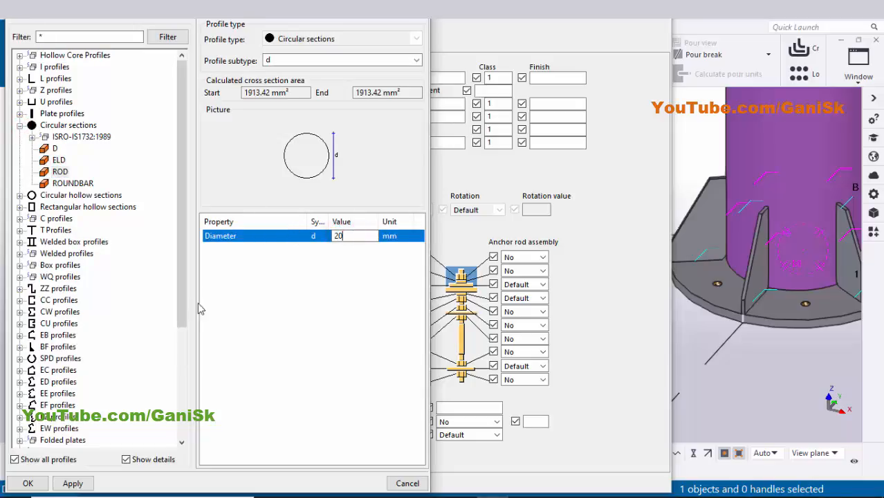
click(72, 483)
click(28, 483)
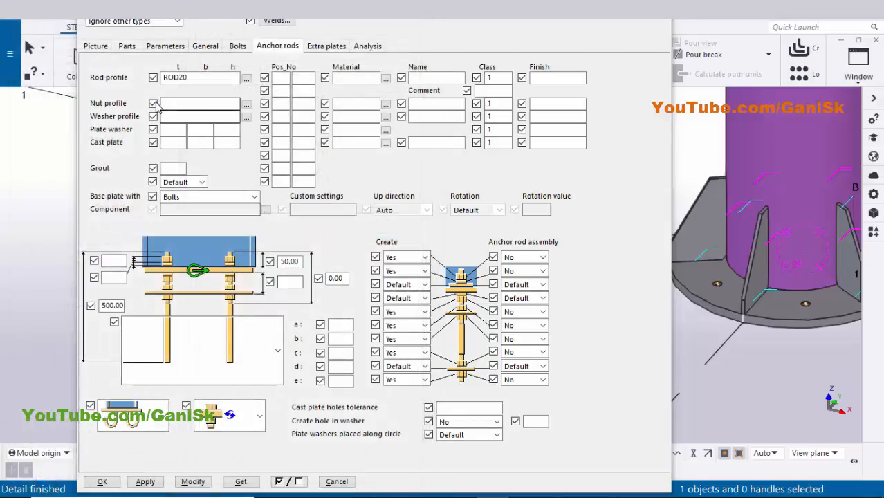
Step: Set the anchor rods' nut profile to NUTM20-GR4-HEX from the user-defined fixed nut profiles
click(246, 104)
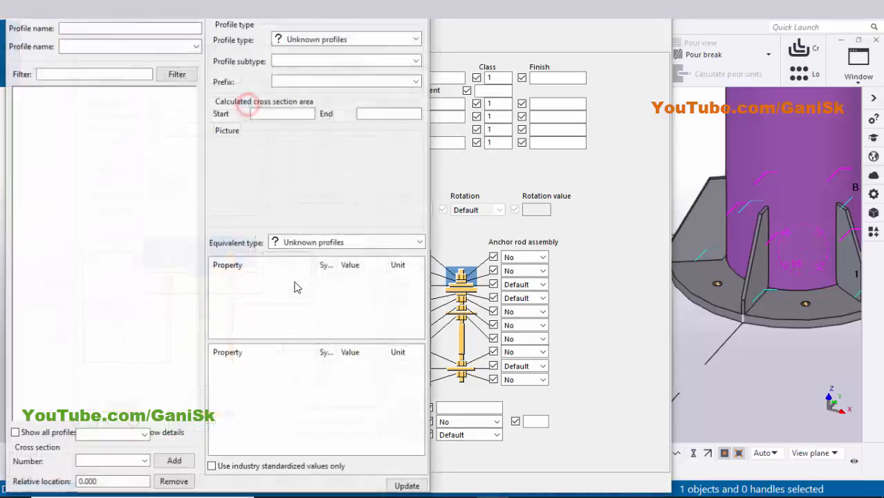
scroll(59, 335, down, 3)
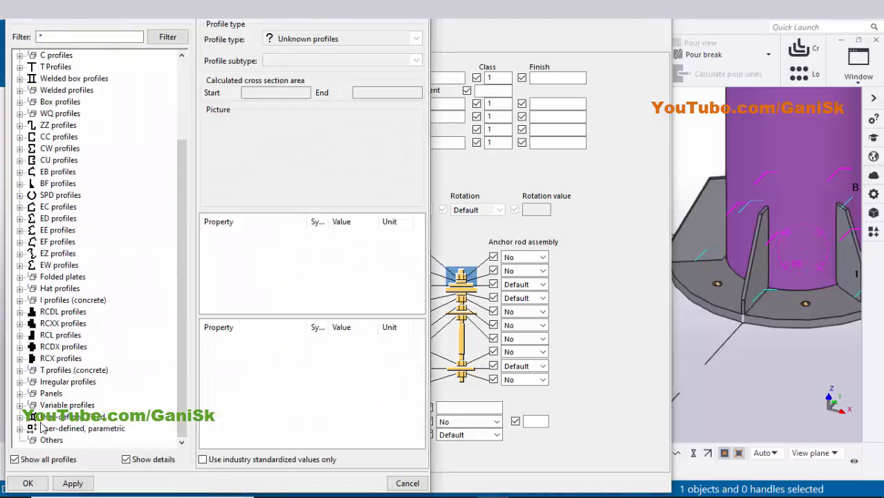
click(20, 417)
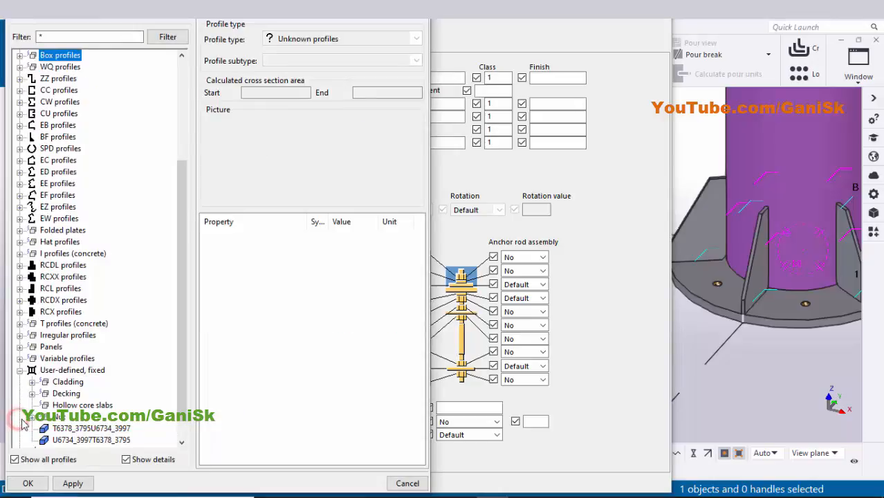
click(33, 417)
scroll(42, 401, down, 8)
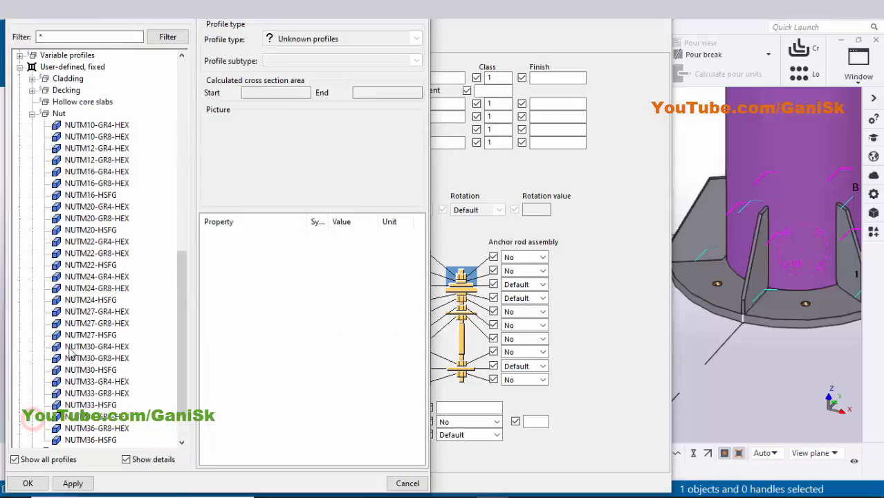
click(89, 208)
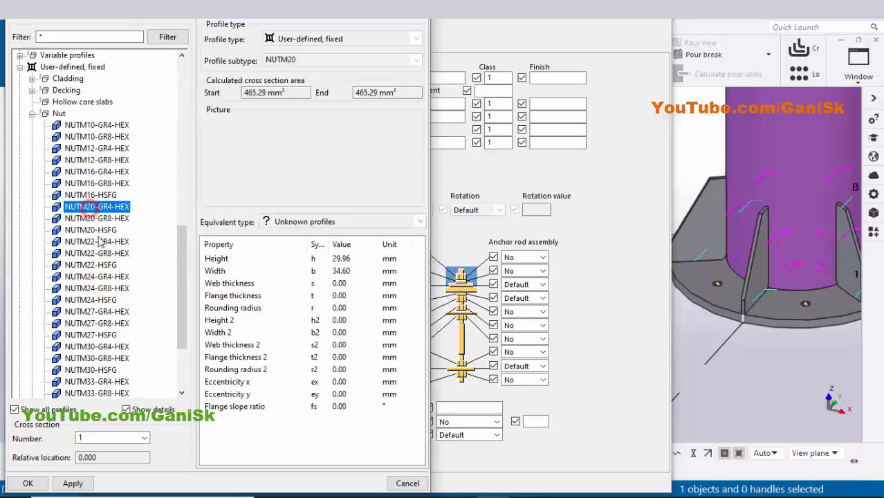
click(73, 483)
click(43, 486)
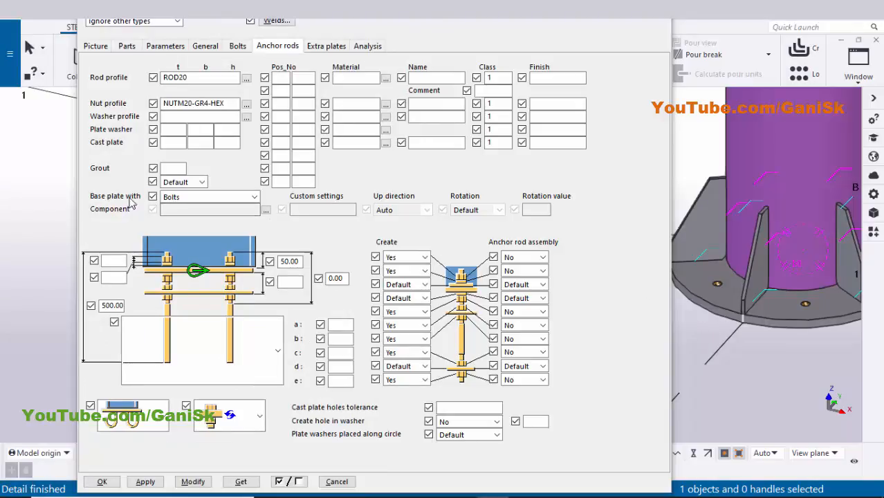
Step: Switch the base plate's fastening to Anchor rods and apply it to the model
click(177, 197)
click(181, 229)
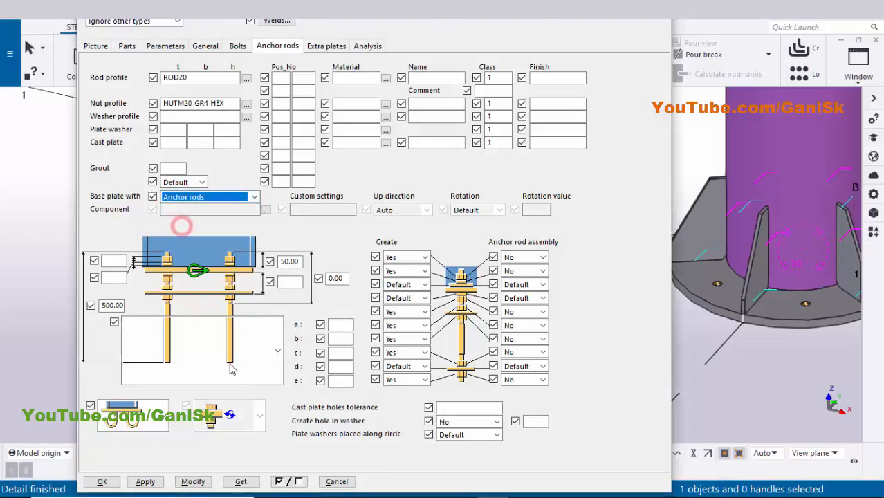
click(193, 482)
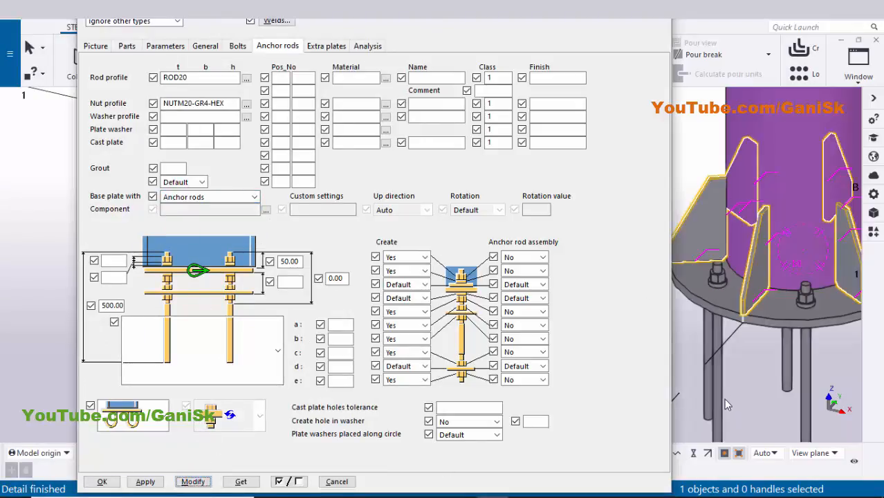
scroll(753, 295, up, 5)
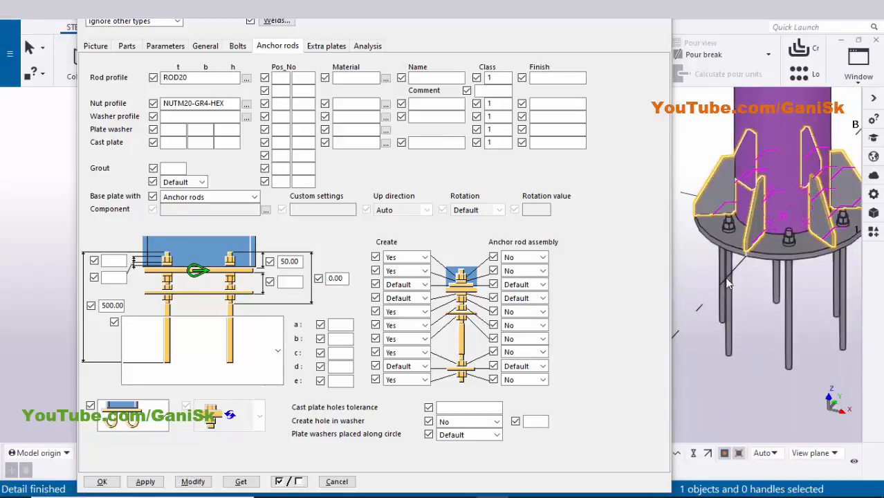
Step: Change the anchor rods' lower end shape to the L-shaped hook and apply it to the base plate
middle_drag(723, 325, 719, 285)
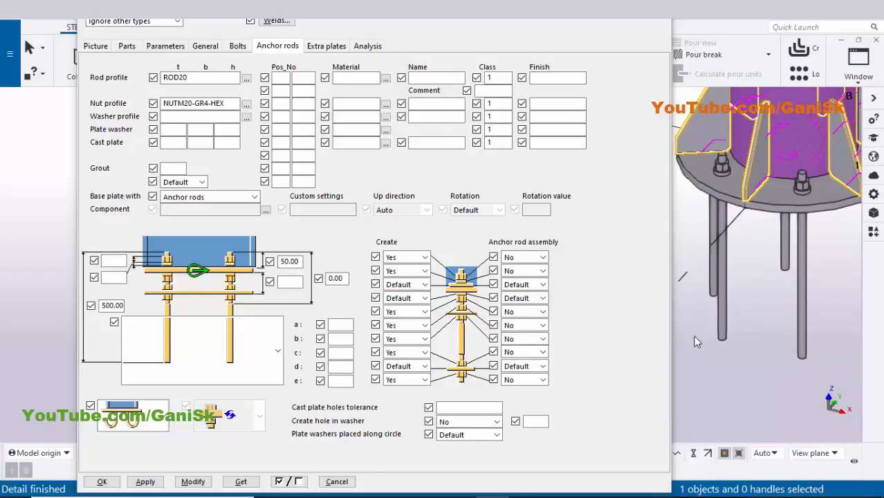
click(266, 350)
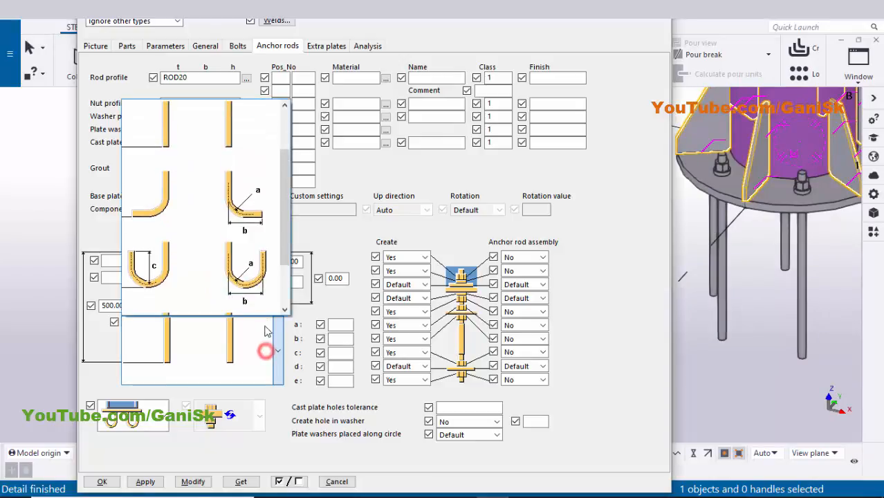
click(194, 192)
click(193, 481)
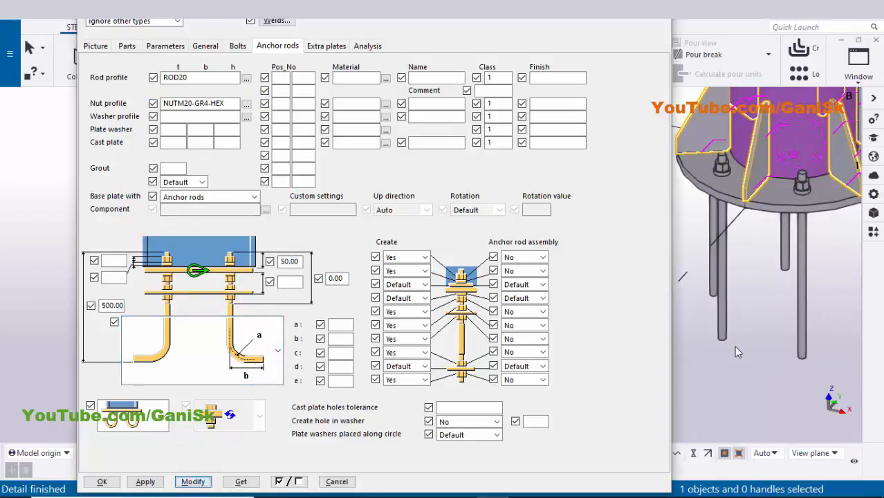
scroll(746, 339, down, 2)
Step: Check the anchor rod dimensions in the PDF drawing, set the rods' threaded length to 100 mm and apply it
key(alt+Tab)
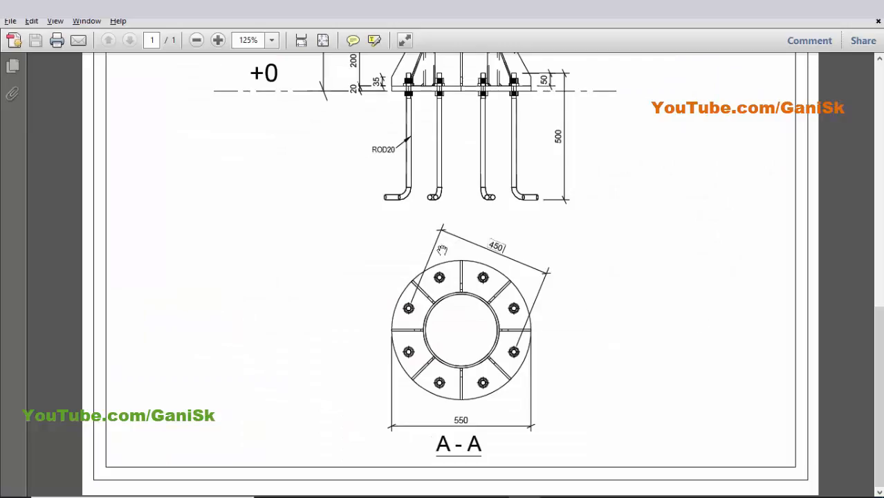
scroll(566, 160, up, 1)
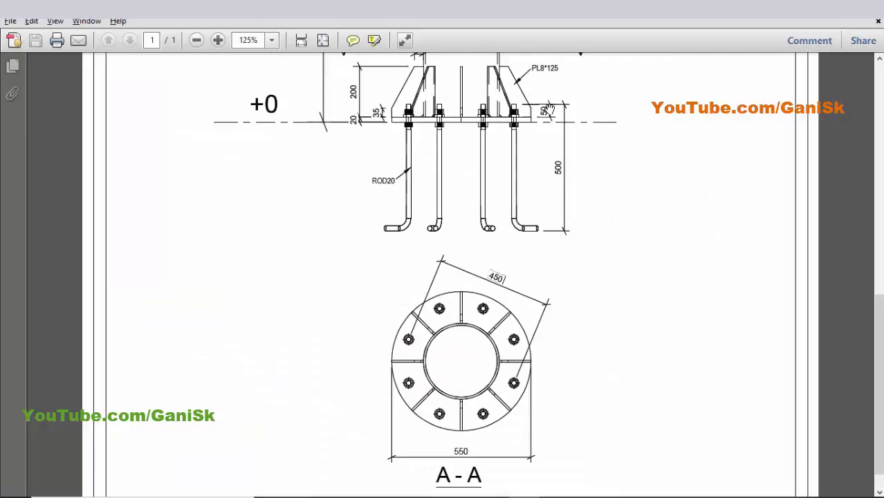
key(alt+Tab)
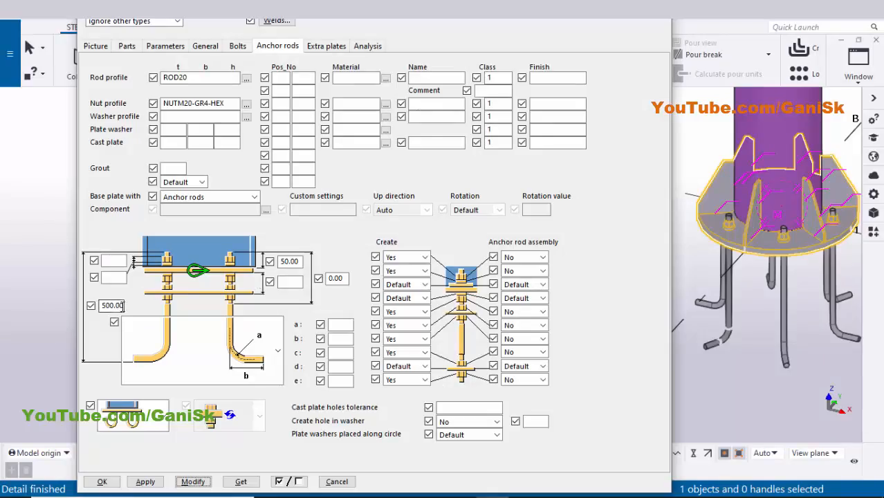
key(alt+Tab)
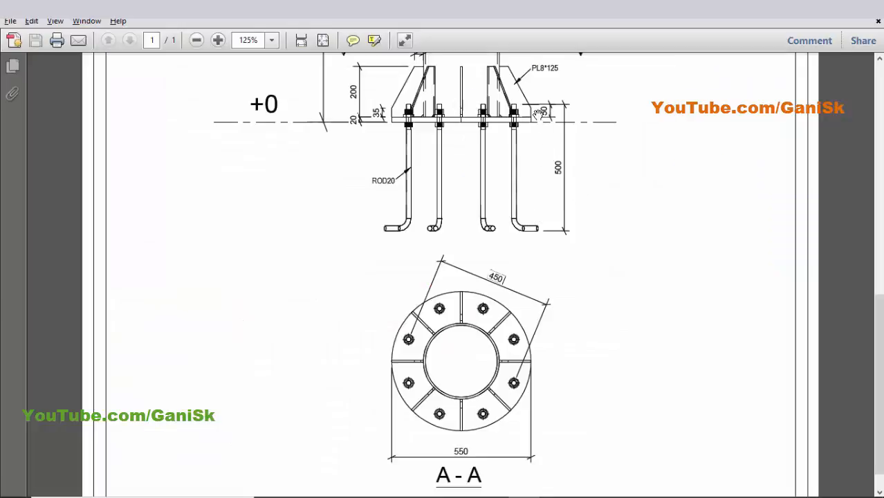
key(alt+Tab)
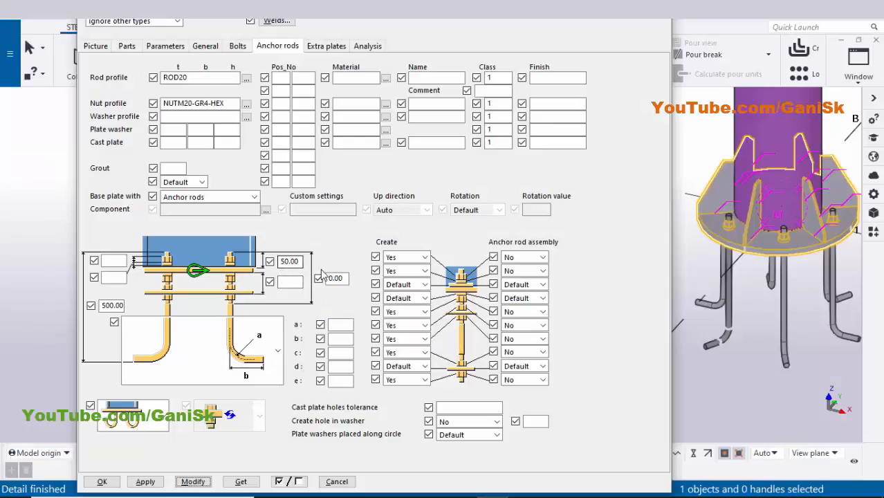
key(alt+Tab)
key(alt+Tab)
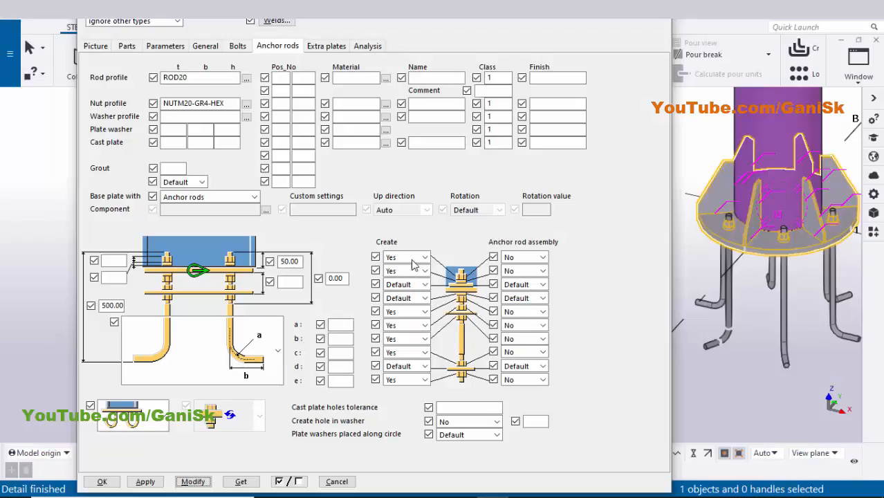
double_click(336, 277)
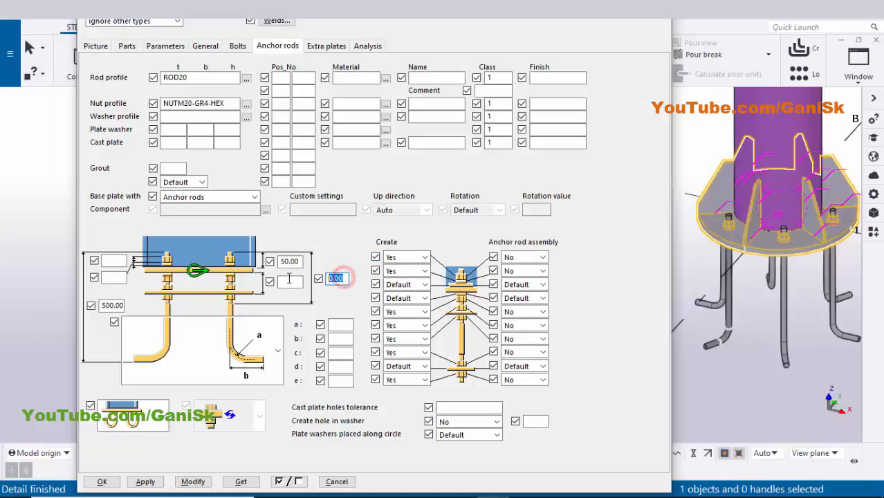
text(100)
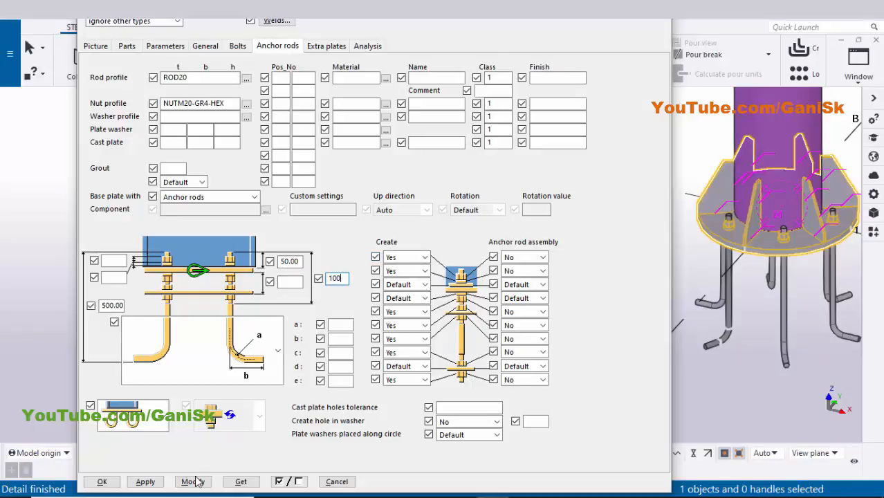
click(194, 482)
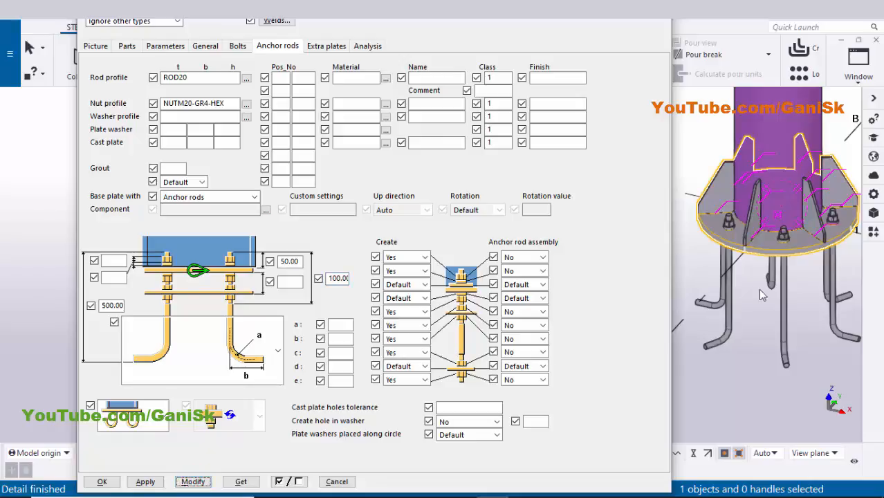
Step: Compare the rod layout from below with section A-A in the PDF drawing and set the hole tolerance to 3 mm
scroll(767, 293, down, 2)
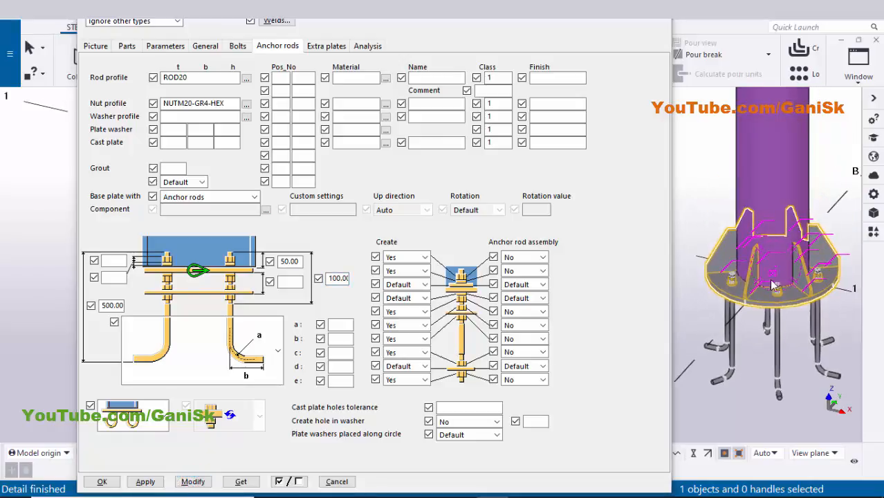
ctrl+middle_drag(773, 285, 791, 347)
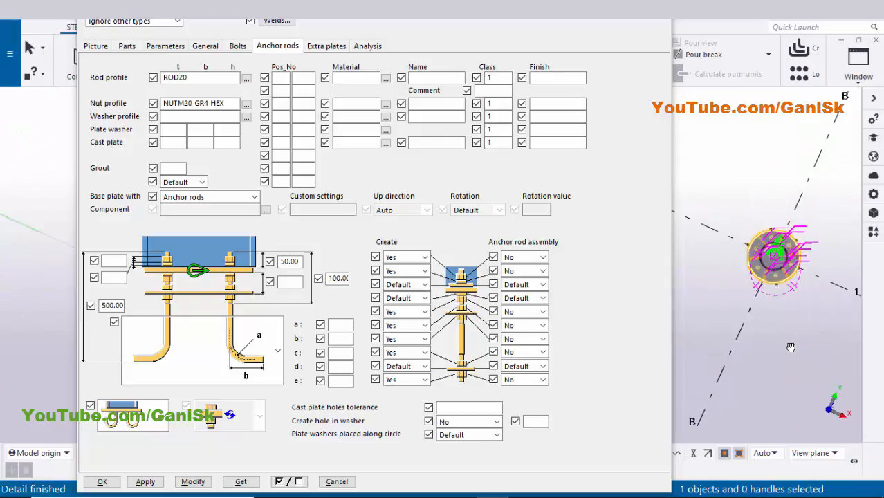
scroll(783, 318, up, 3)
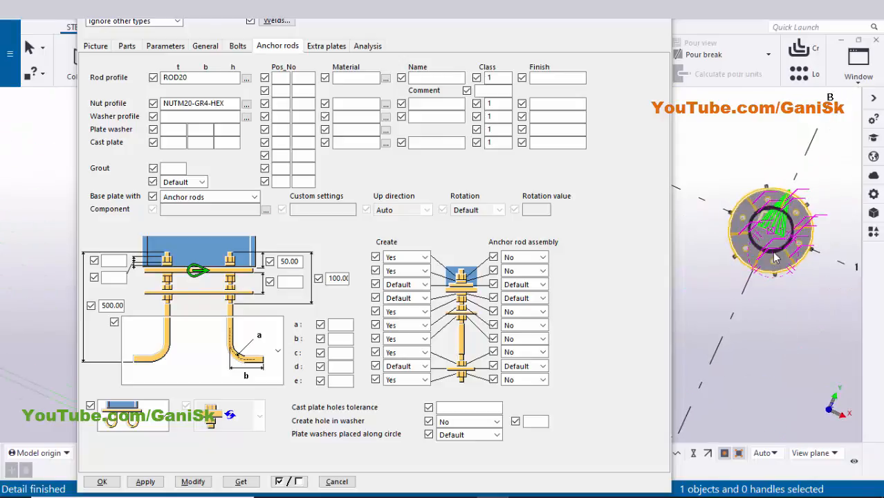
scroll(775, 257, up, 5)
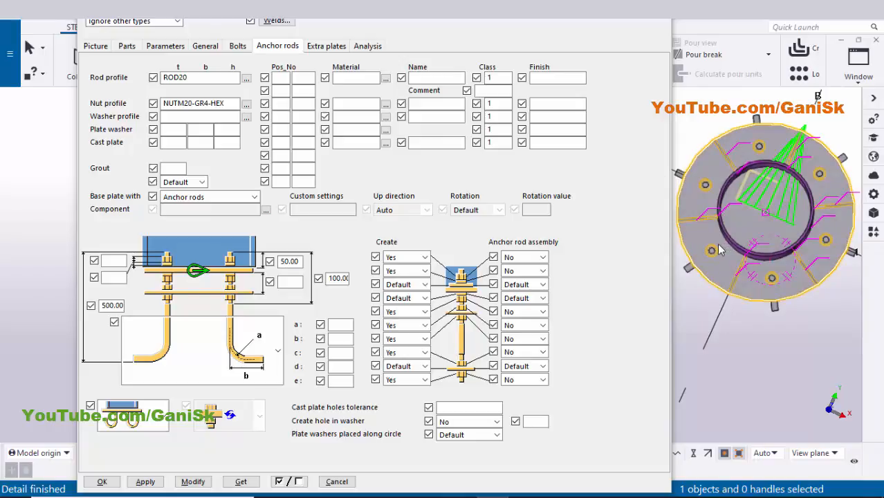
key(alt+Tab)
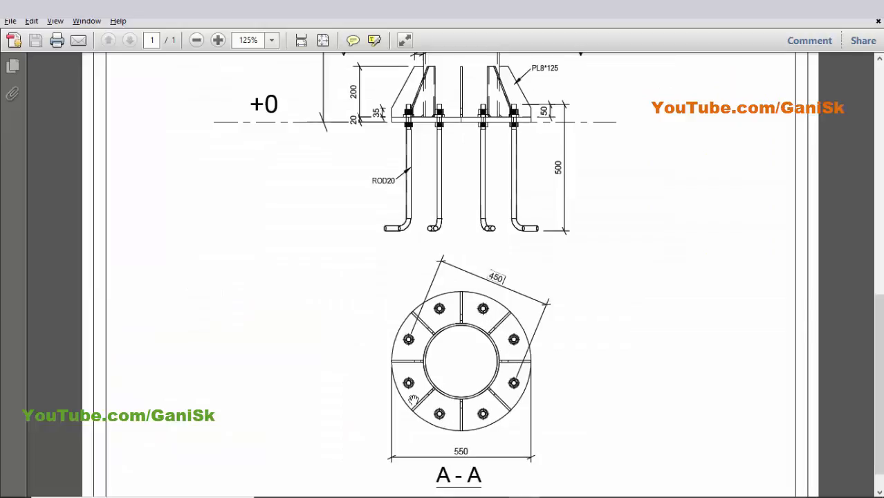
key(alt+Tab)
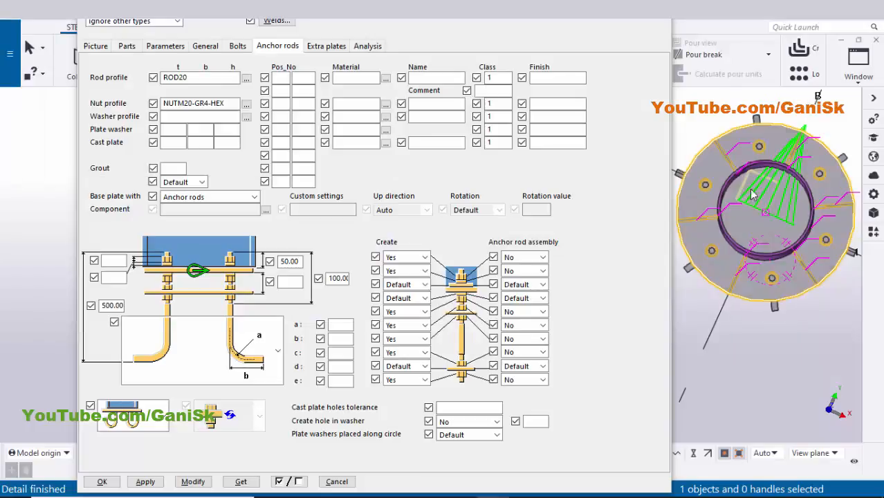
click(238, 46)
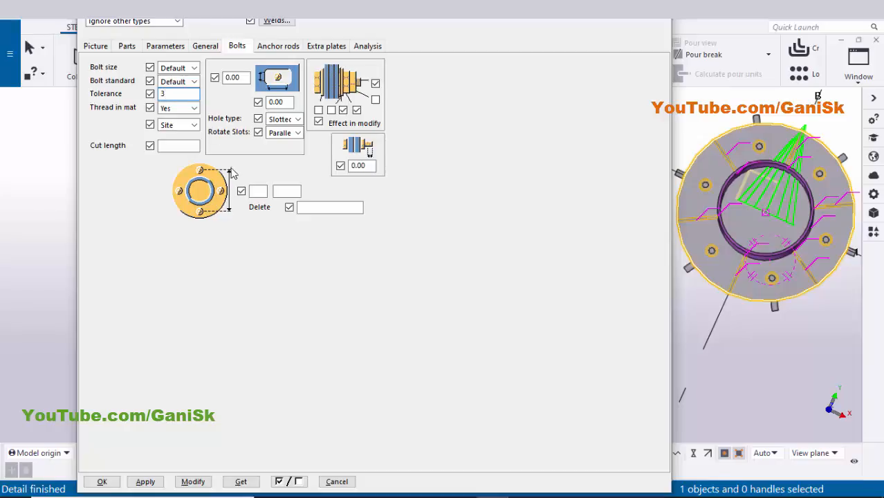
click(194, 481)
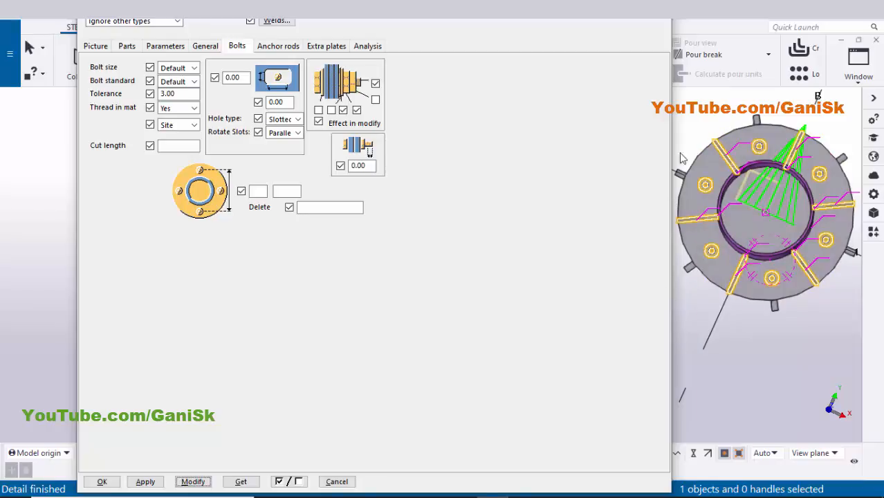
Step: Set the number of anchor rods around the base plate to 8, matching section A-A, and apply it
click(258, 191)
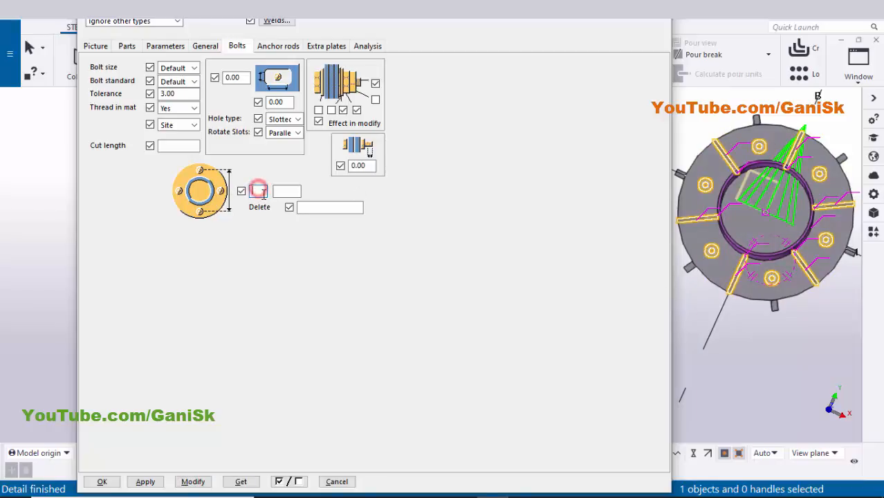
key(alt+Tab)
key(alt+Tab)
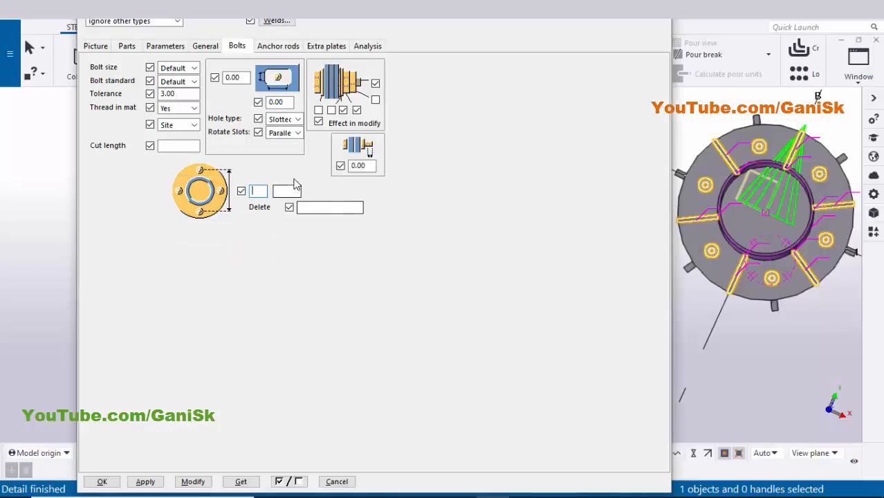
click(258, 190)
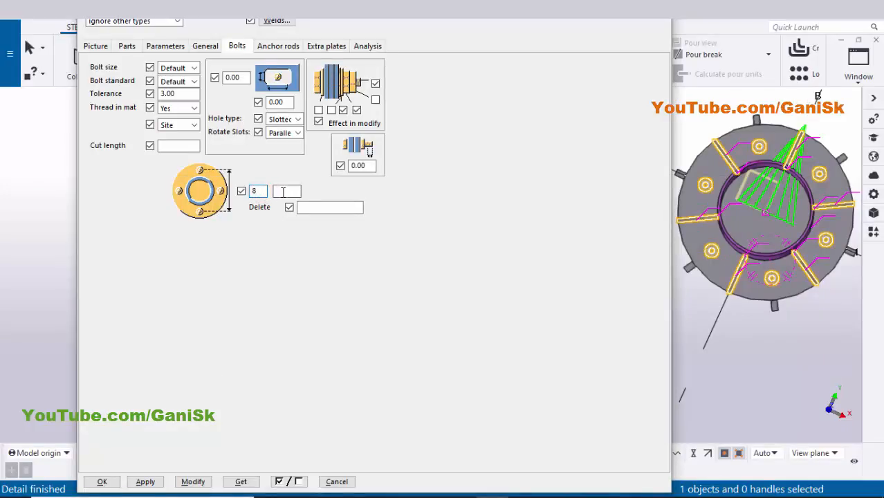
click(193, 482)
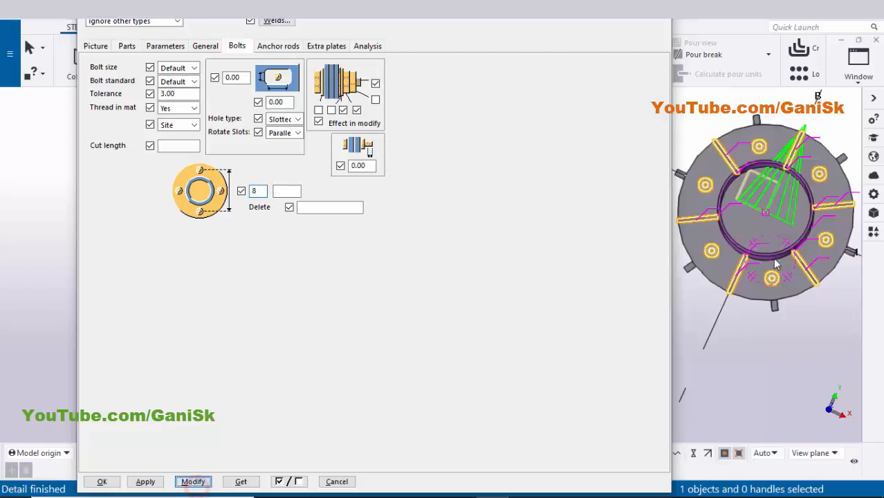
ctrl+middle_drag(776, 237, 776, 143)
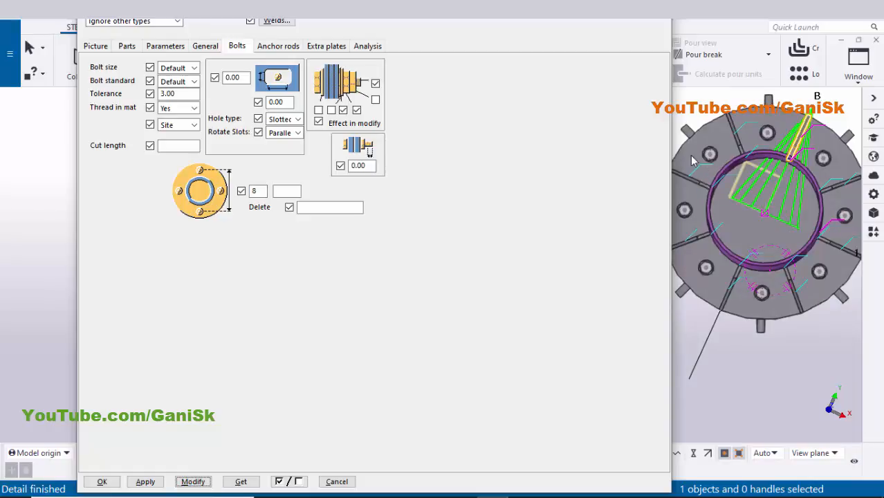
Step: Check the rod circle in section A-A, set its diameter to 450 mm, apply it and close the base plate settings
key(alt+Tab)
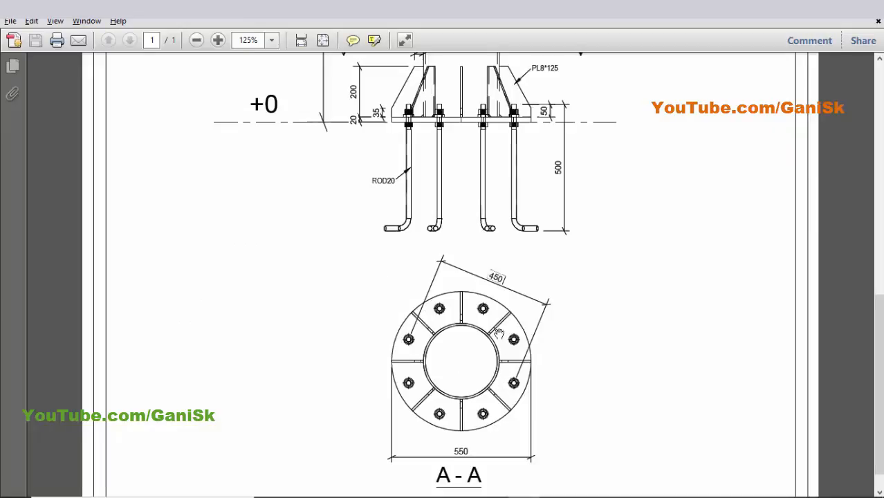
key(alt+Tab)
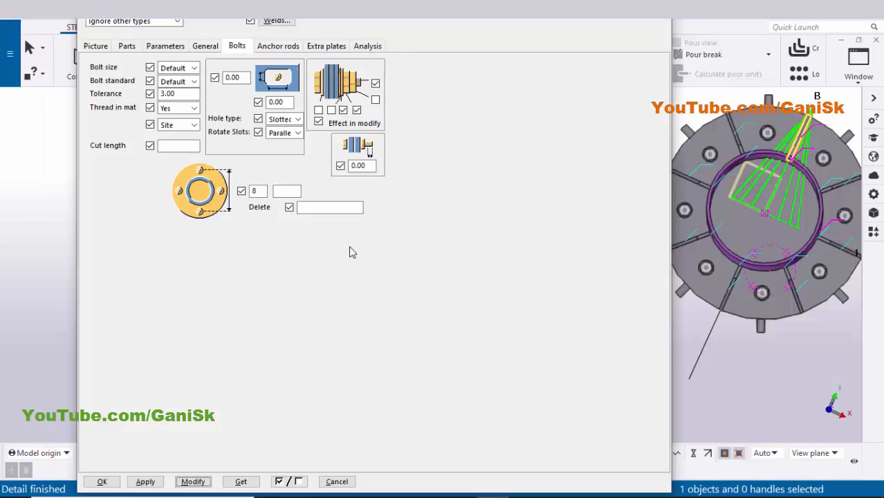
click(287, 192)
click(193, 481)
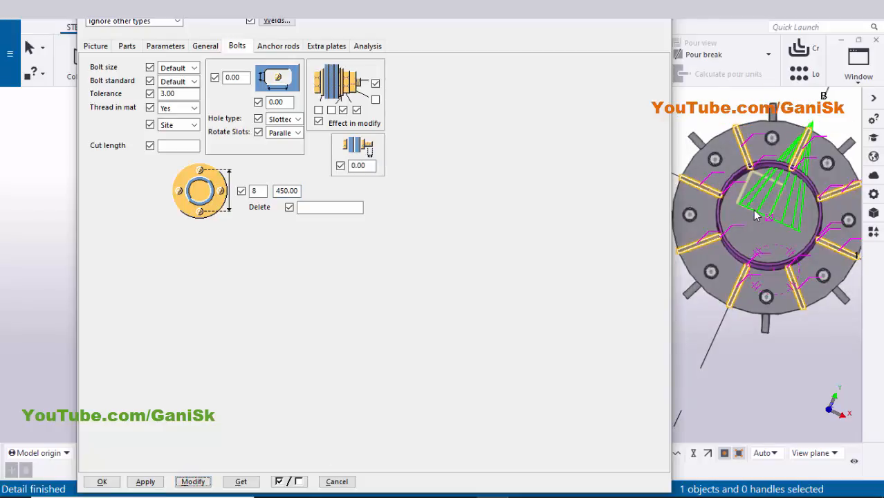
ctrl+middle_drag(754, 214, 796, 103)
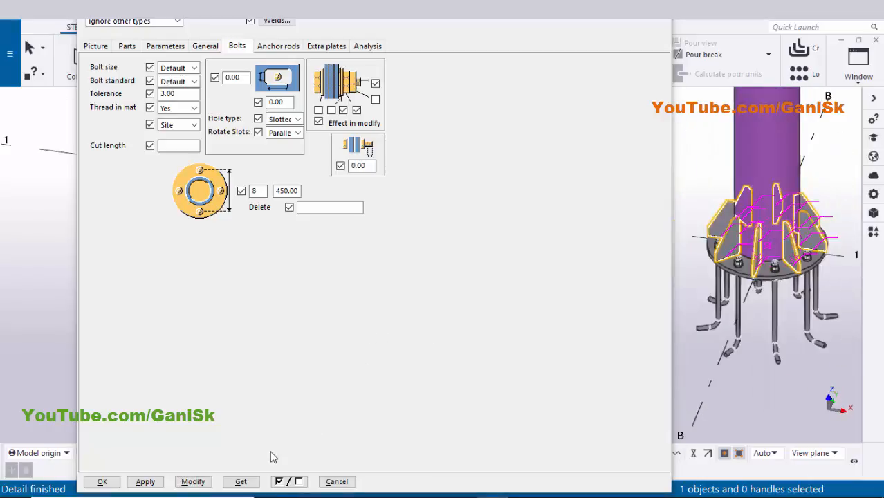
click(188, 480)
click(101, 481)
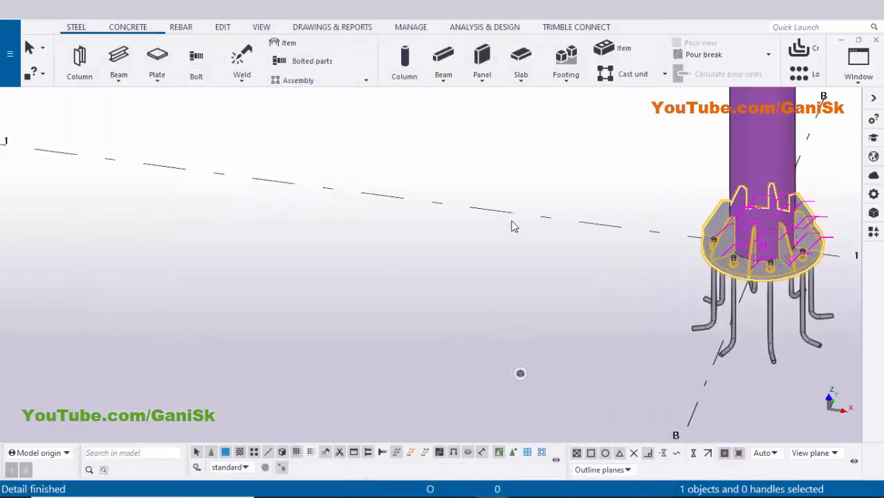
Step: Examine the base plate, stiffeners, hooked anchor rods and whole column against the PDF drawing
middle_drag(512, 226, 484, 166)
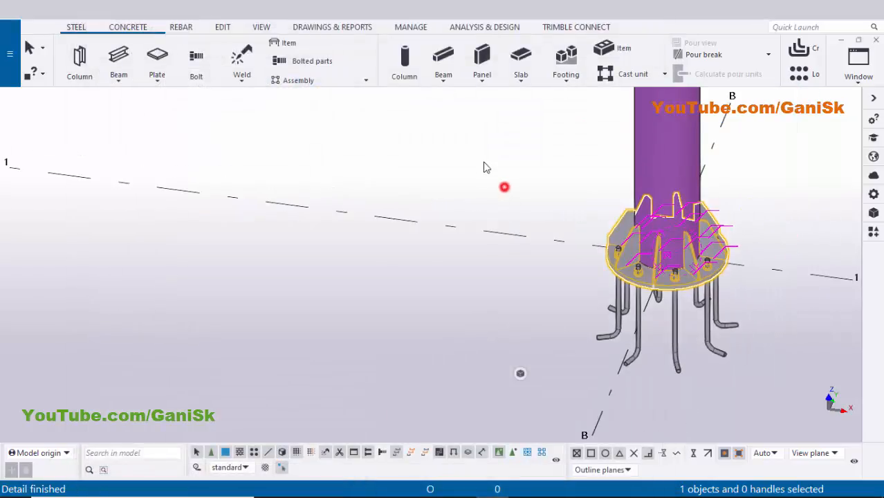
right_click(484, 156)
click(511, 231)
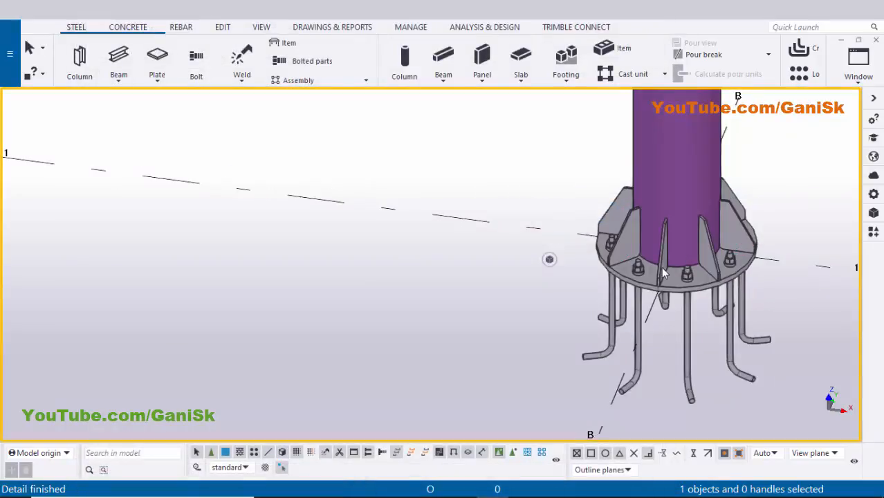
scroll(661, 267, up, 2)
mouse_move(661, 266)
ctrl+middle_down()
mouse_move(623, 251)
mouse_move(583, 302)
mouse_move(622, 281)
mouse_move(579, 282)
mouse_move(585, 266)
ctrl+middle_up()
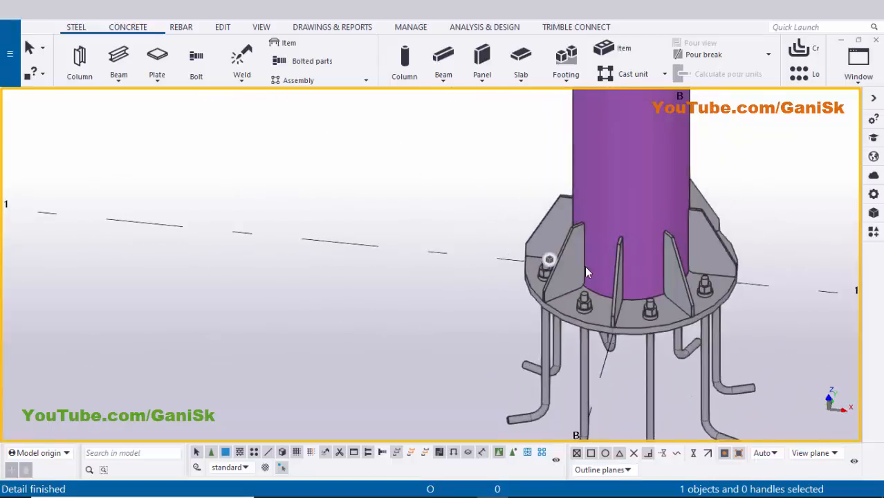
key(alt+Tab)
scroll(476, 308, up, 3)
key(alt+Tab)
scroll(476, 309, down, 5)
scroll(502, 319, down, 5)
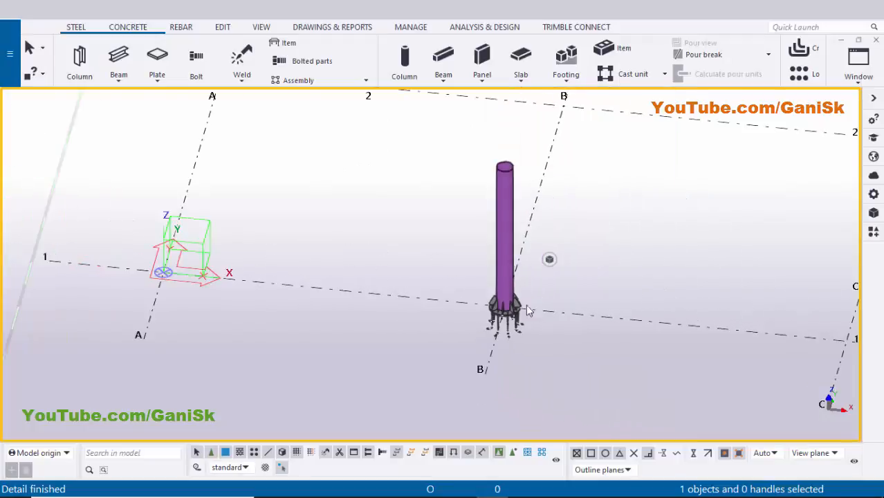
scroll(548, 313, up, 3)
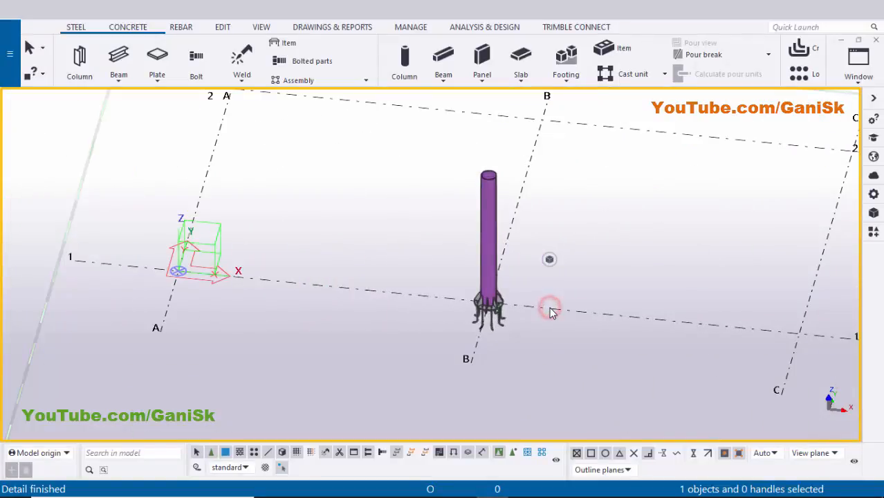
Step: Set up views along the grid lines with the name prefix "ELEVATION ON GRID @" for the ZY and XZ planes
right_click(551, 311)
click(615, 240)
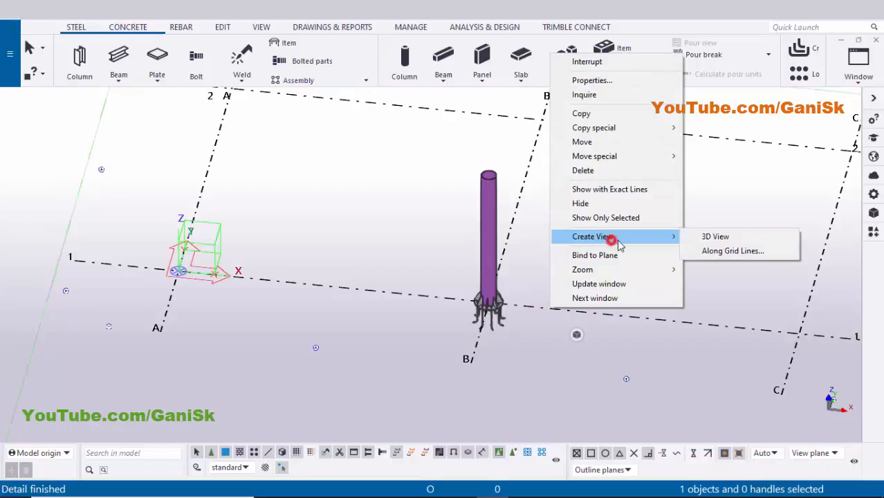
click(701, 251)
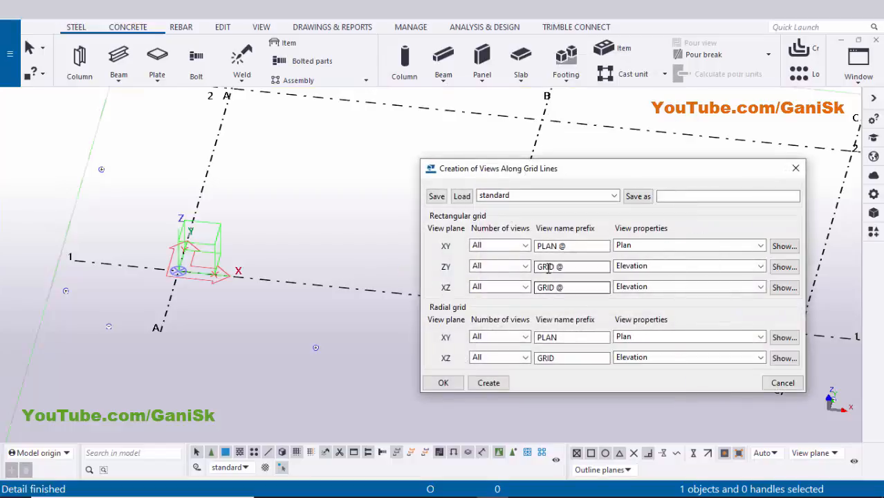
click(548, 268)
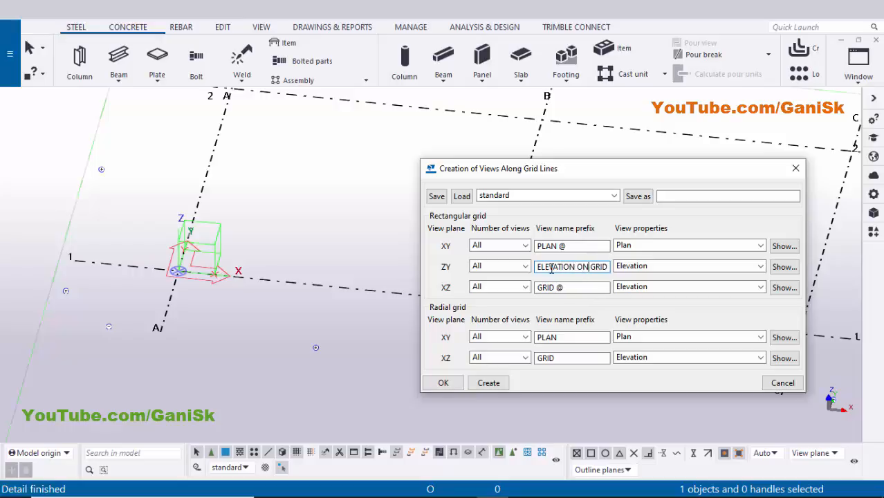
key(ctrl+a)
key(ctrl+c)
key(Tab)
key(Tab)
key(ctrl+v)
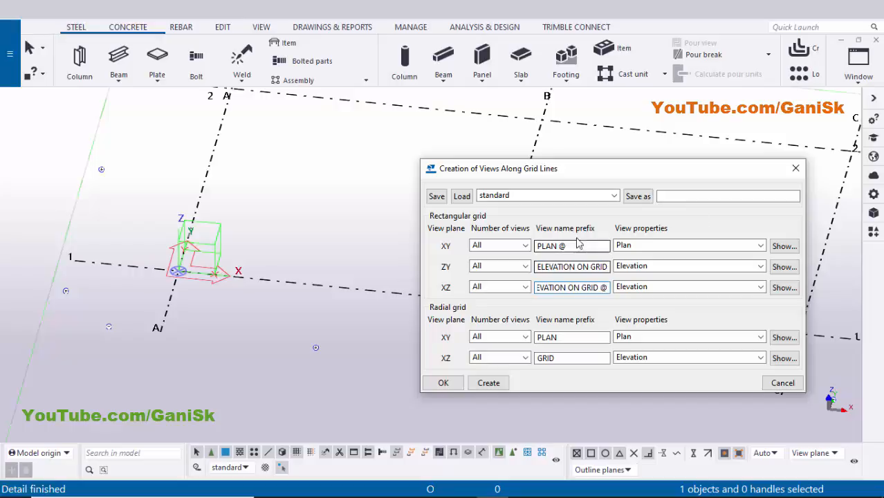
Step: Create the plan and elevation views along all grid lines and close the view creation settings
click(489, 382)
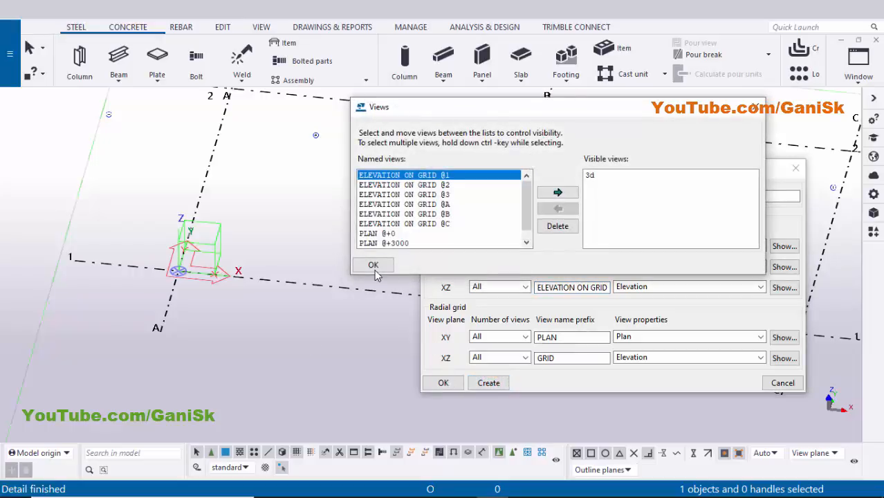
click(372, 265)
click(440, 381)
Step: Open the PLAN @+0 view and inspect the column's base plate, stiffeners and anchor rods at grid B/1
scroll(463, 350, down, 2)
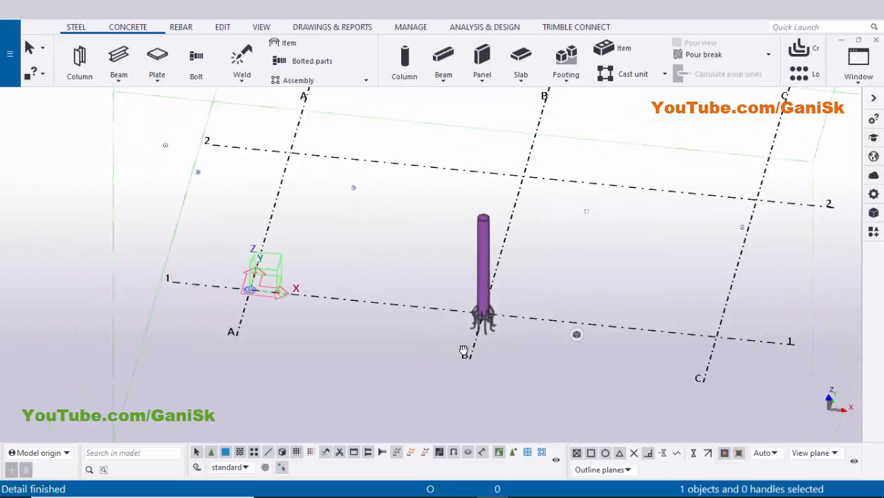
middle_drag(464, 351, 389, 356)
scroll(505, 305, up, 2)
middle_click(472, 366)
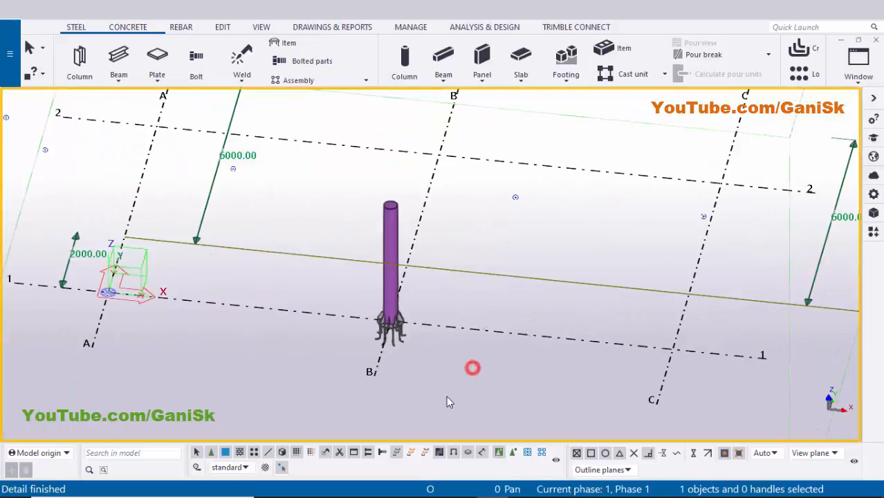
key(ctrl+i)
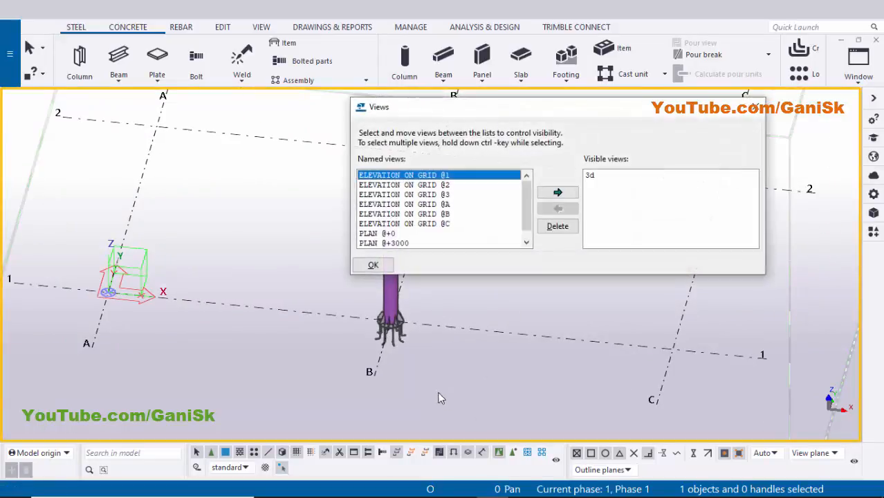
click(381, 235)
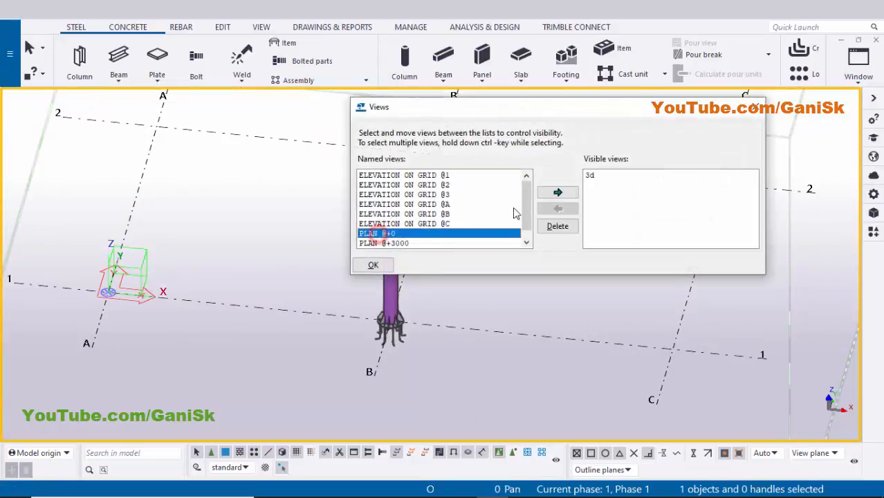
click(558, 192)
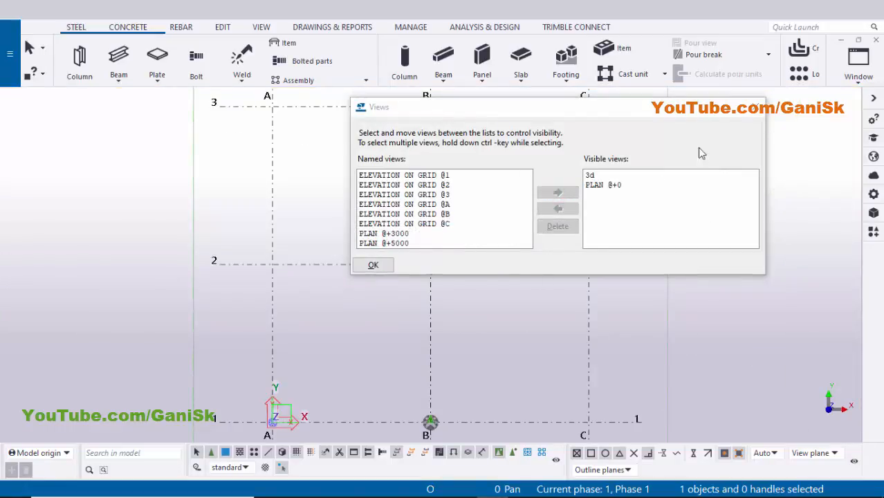
click(755, 105)
middle_drag(473, 388, 451, 317)
scroll(433, 318, up, 3)
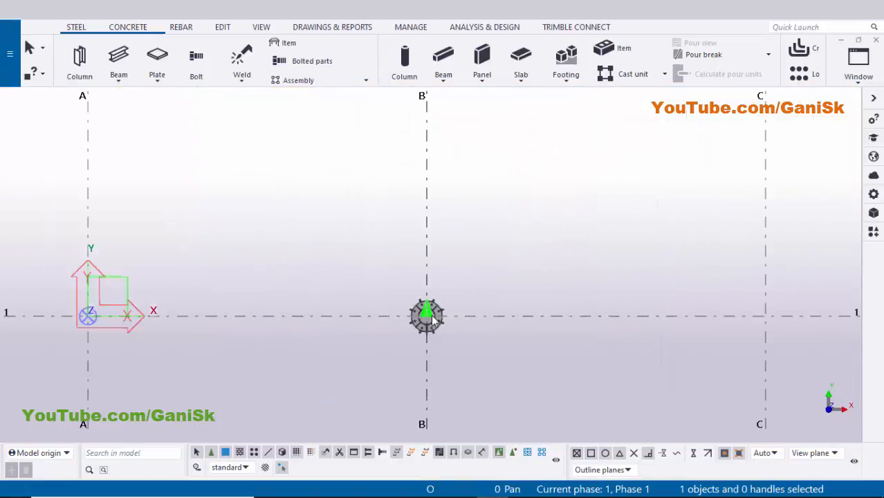
scroll(433, 318, up, 5)
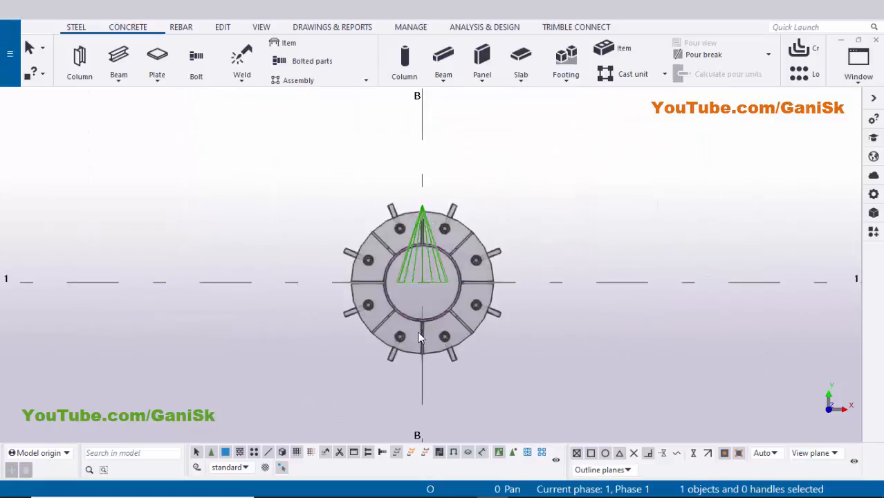
scroll(418, 331, down, 6)
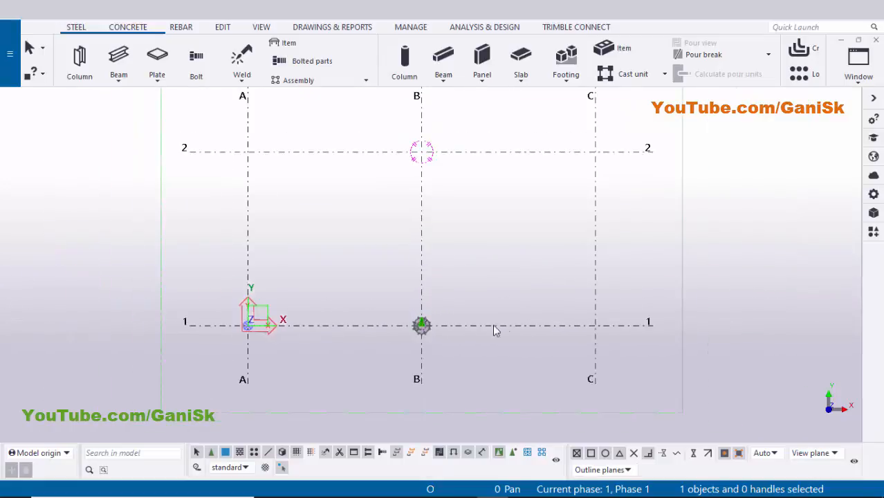
Step: Make the ELEVATION ON GRID @1 view visible and close the view list
click(859, 61)
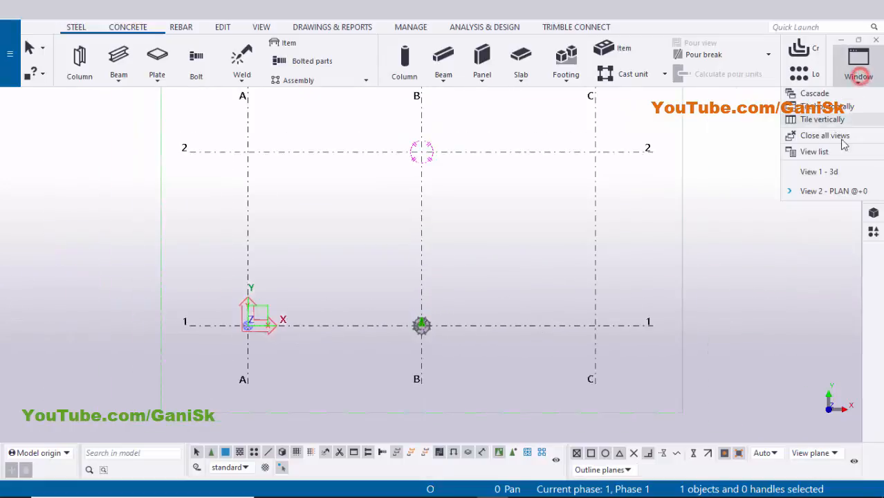
click(831, 150)
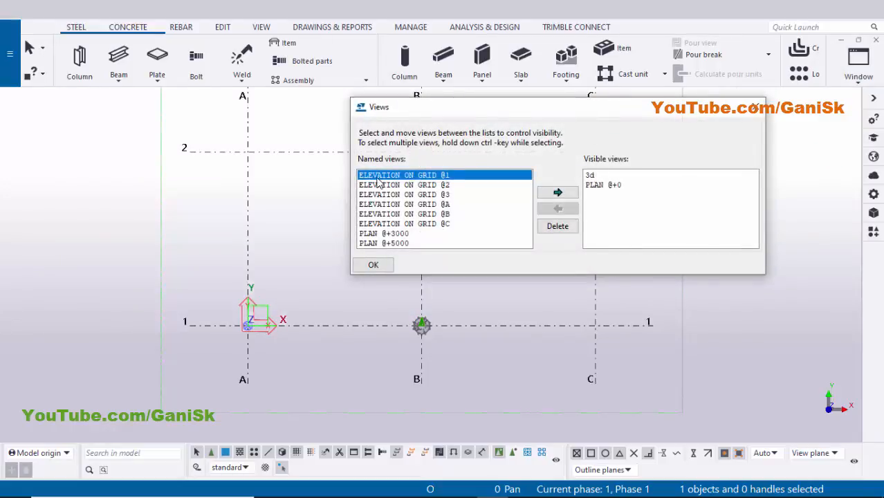
click(559, 193)
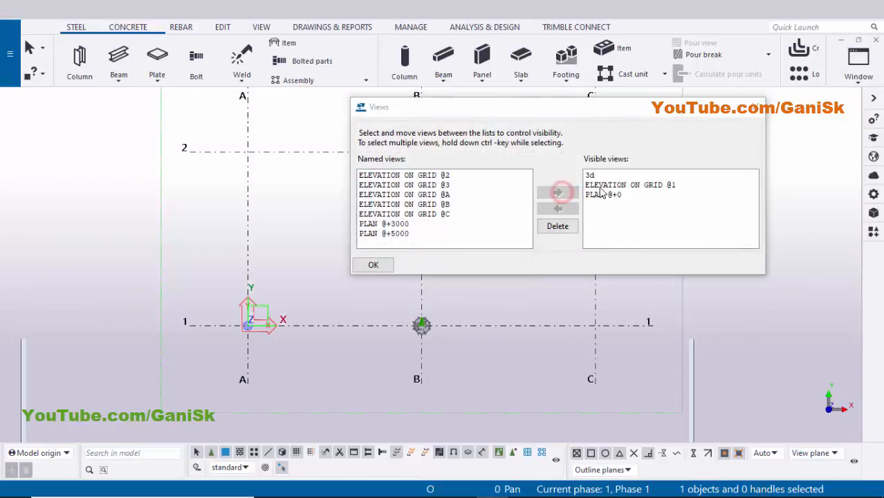
click(757, 107)
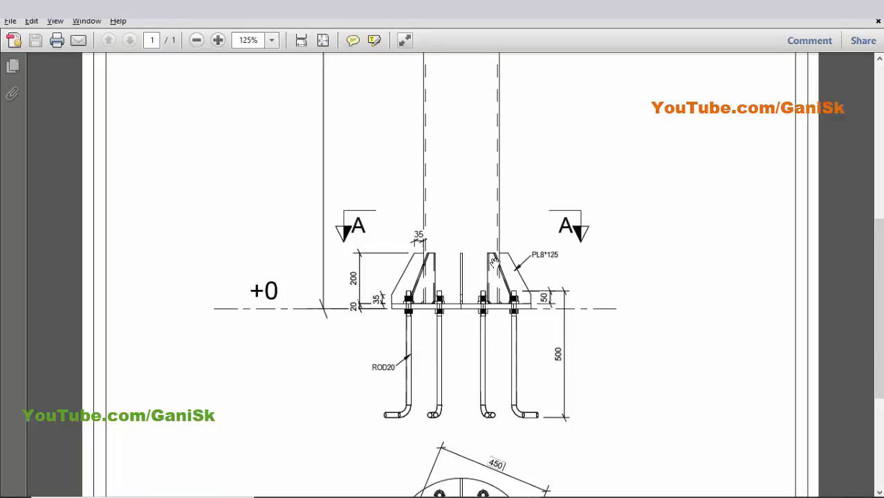
Step: Check the column height and base elevation in the PDF drawing, and return to the Tekla model
ctrl+scroll(493, 261, down, 2)
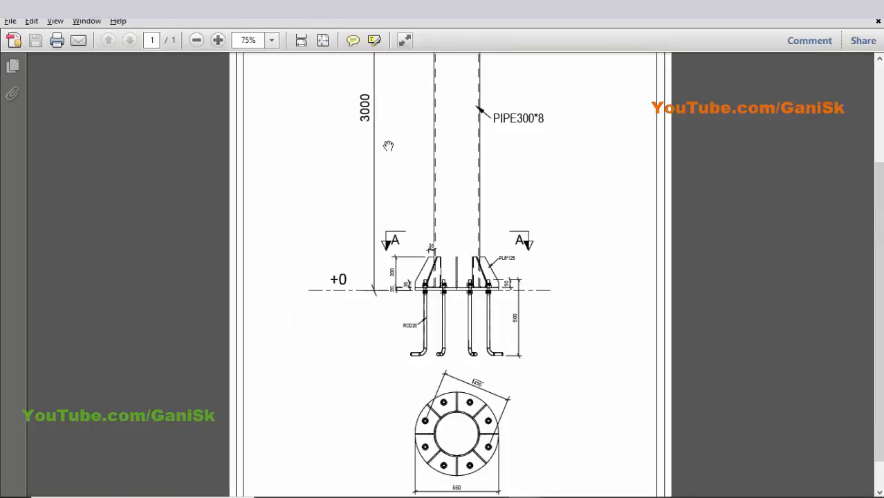
scroll(388, 146, up, 4)
scroll(390, 187, down, 4)
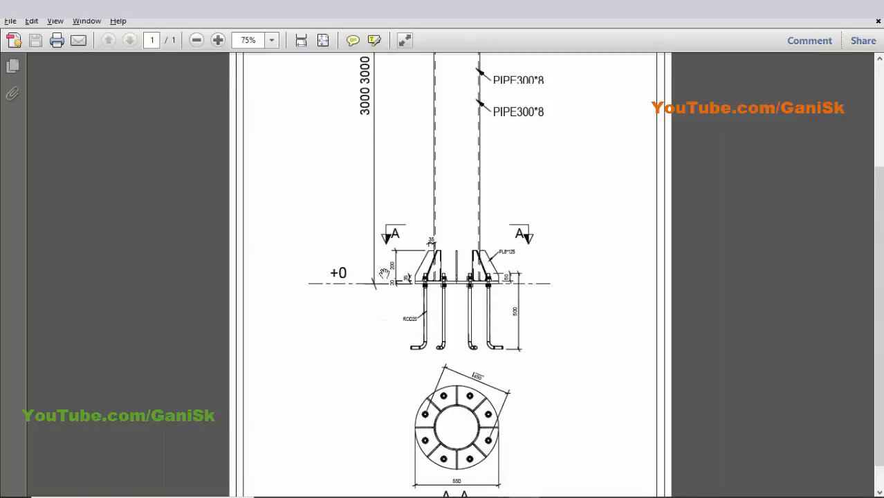
ctrl+scroll(467, 303, up, 2)
key(alt+Tab)
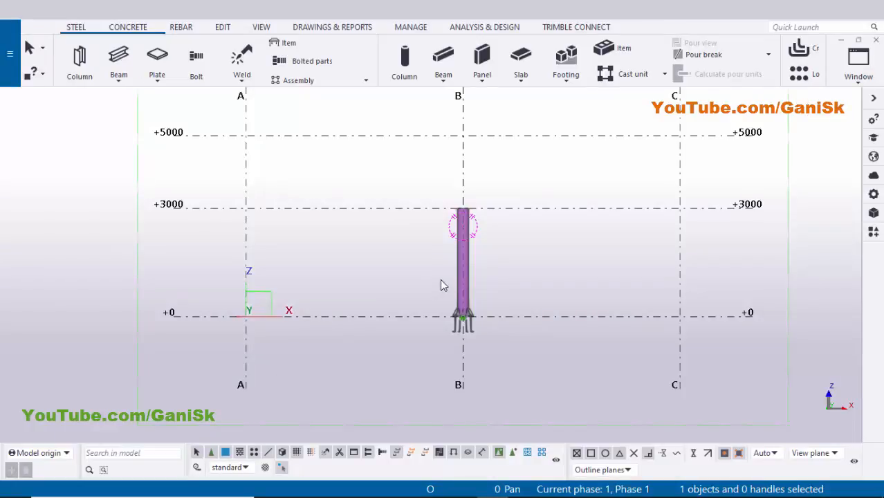
Step: Measure the vertical distance from the column's top to the base plate's underside at +0, placing the dimension beside the column
scroll(468, 260, up, 3)
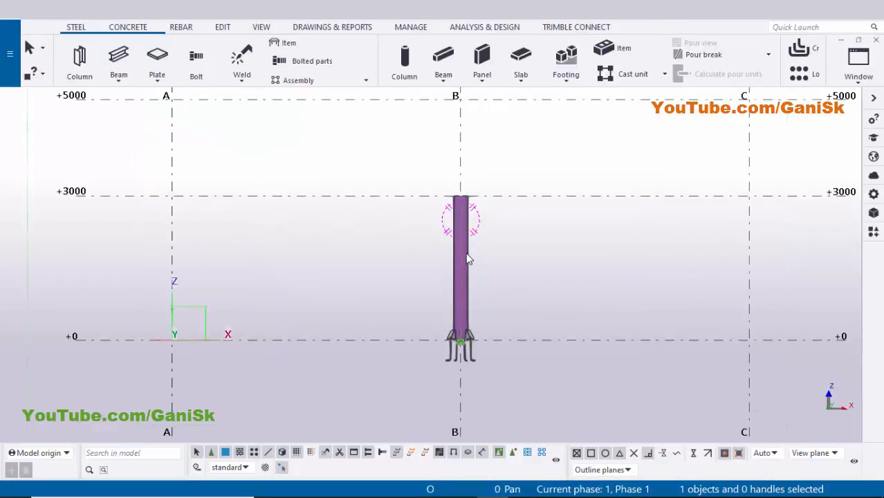
click(222, 27)
click(605, 75)
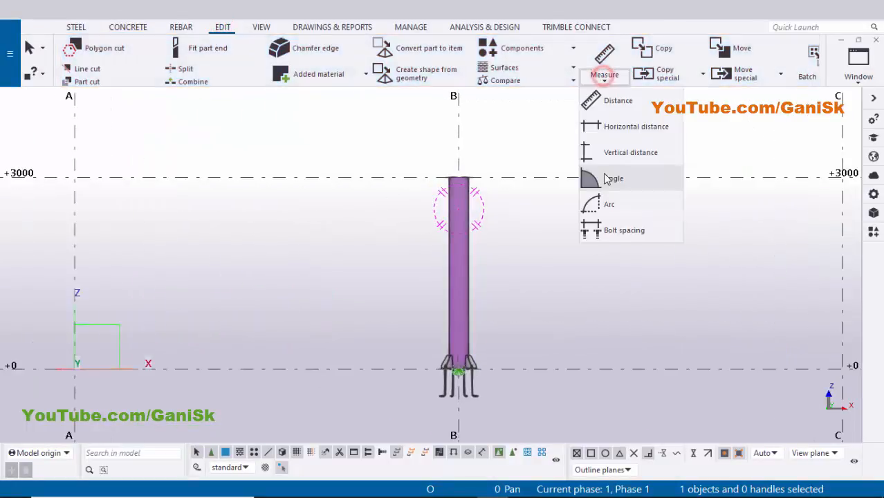
click(613, 153)
scroll(451, 174, up, 3)
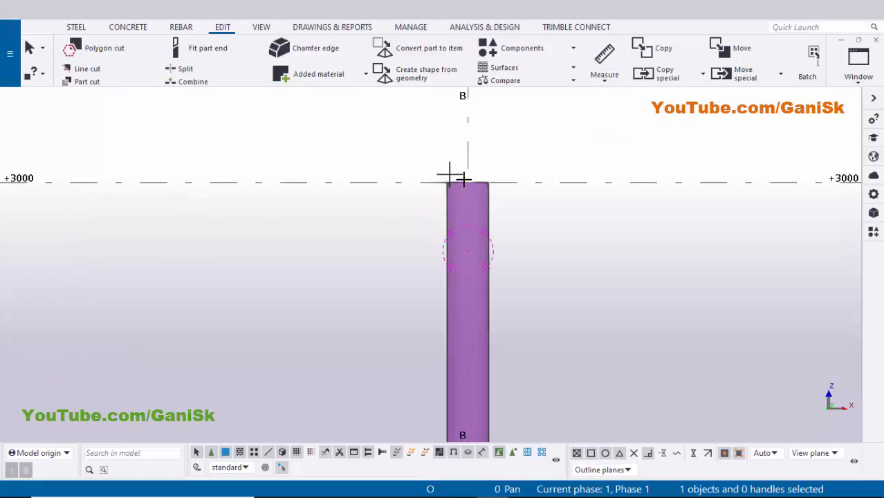
click(471, 182)
scroll(442, 208, down, 5)
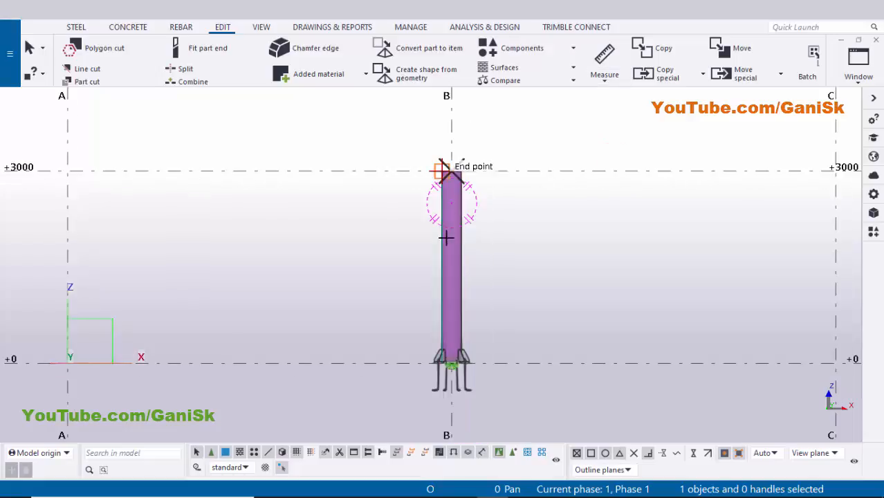
scroll(450, 325, up, 2)
scroll(450, 326, up, 5)
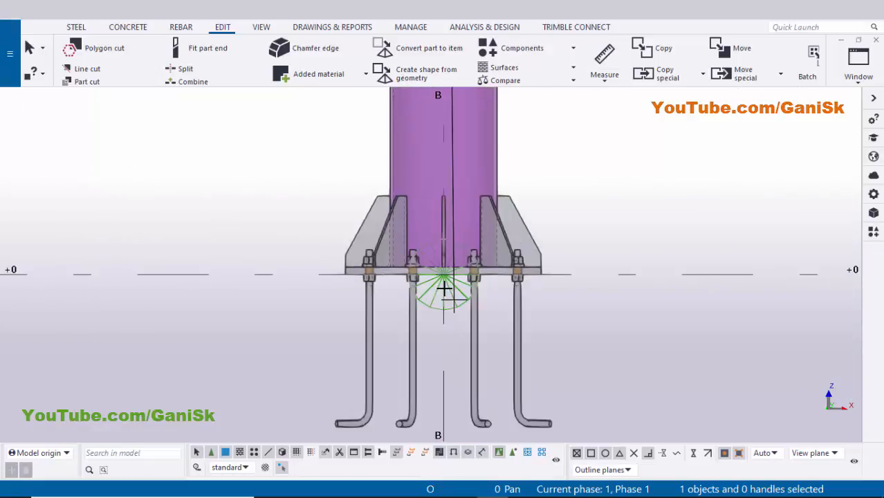
click(437, 252)
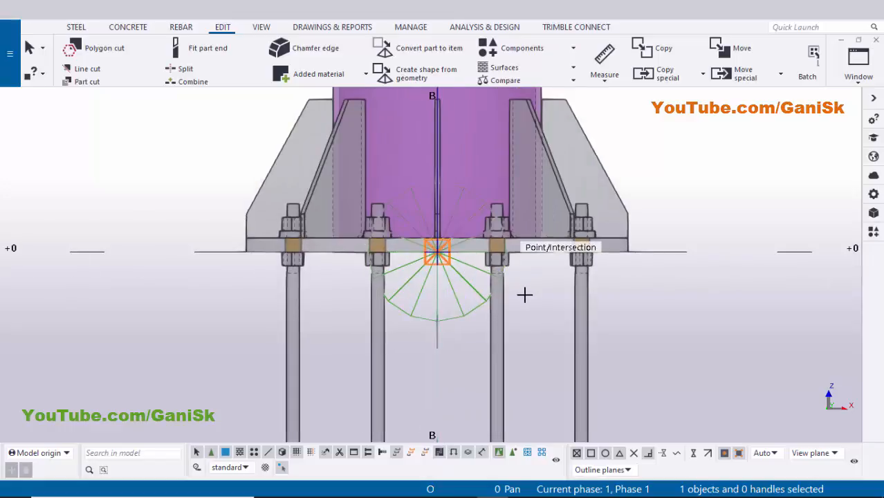
scroll(523, 294, down, 4)
click(330, 182)
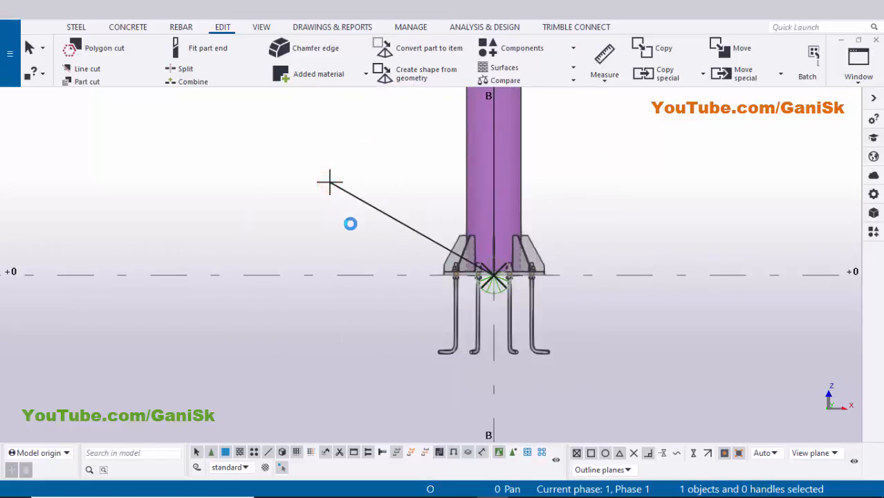
click(367, 254)
scroll(377, 222, down, 4)
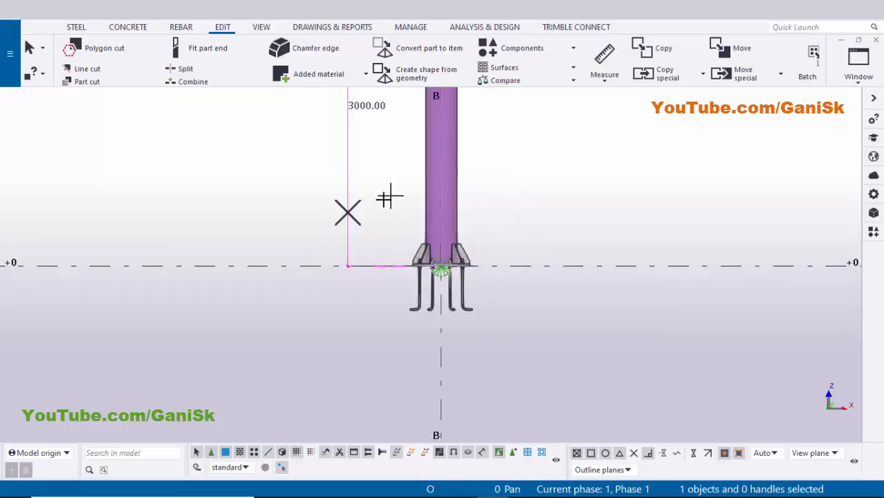
Step: Compare the measured column height with the PDF drawing and read the base plate and stiffener dimensions there
key(alt+Tab)
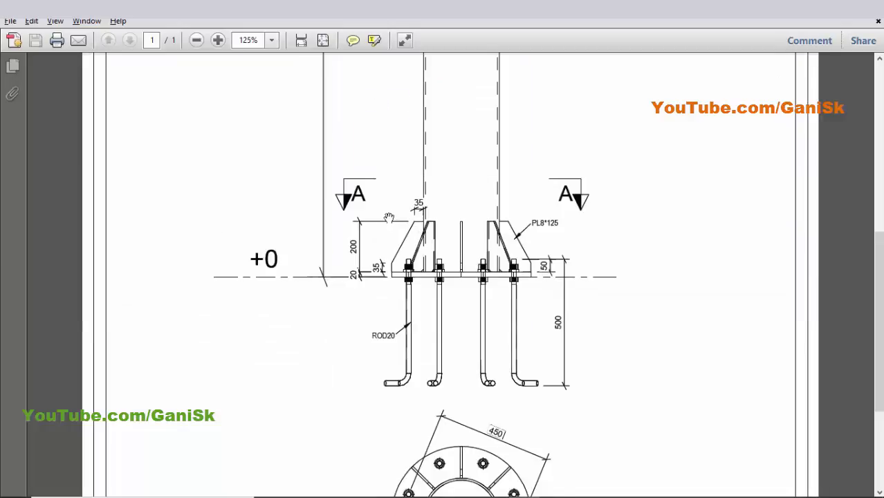
scroll(373, 211, up, 5)
scroll(335, 277, down, 5)
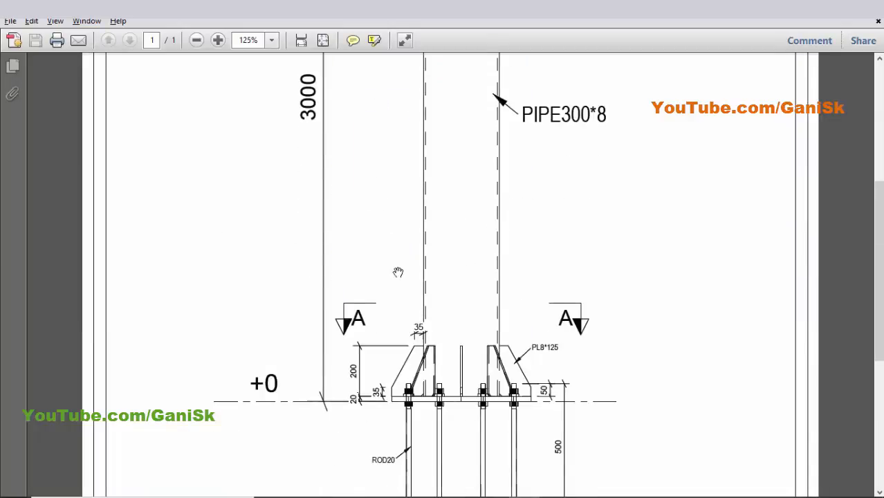
ctrl+scroll(440, 305, up, 3)
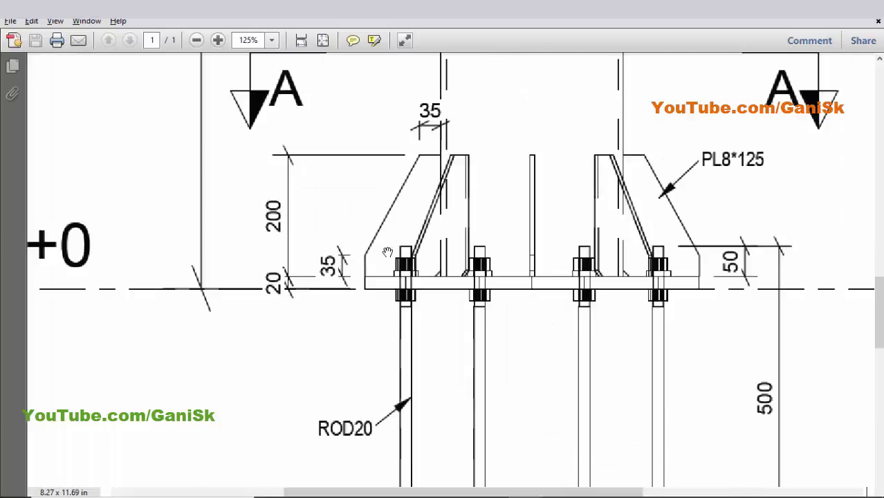
key(alt+Tab)
Step: Compare the base plate detail with the PDF drawing, and measure the plate's thickness vertically at its outer edge in the Tekla model
scroll(429, 394, up, 5)
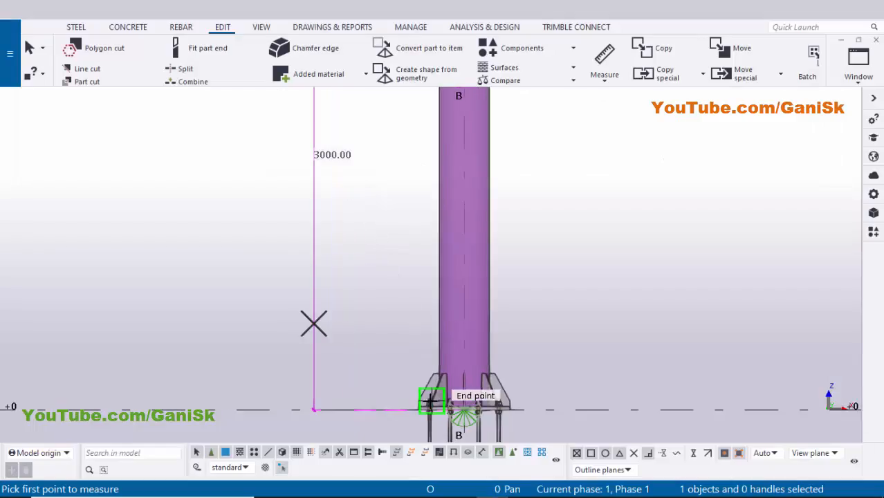
scroll(413, 374, up, 3)
key(alt+Tab)
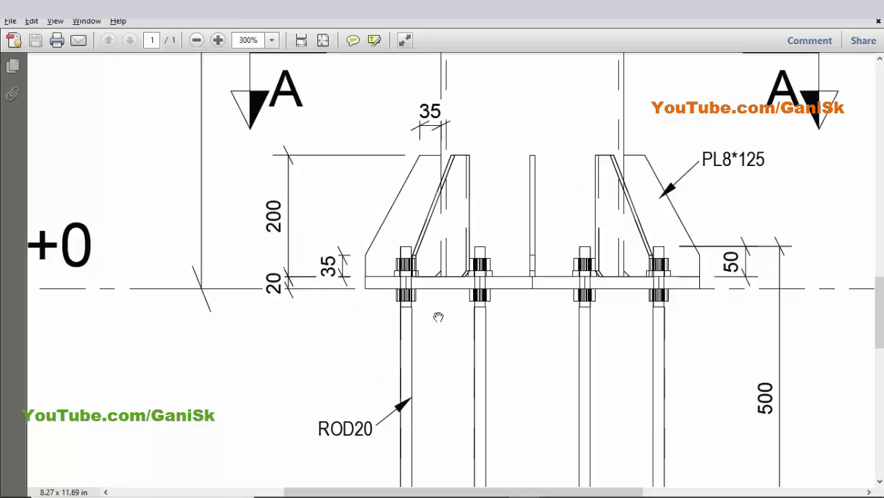
key(alt+Tab)
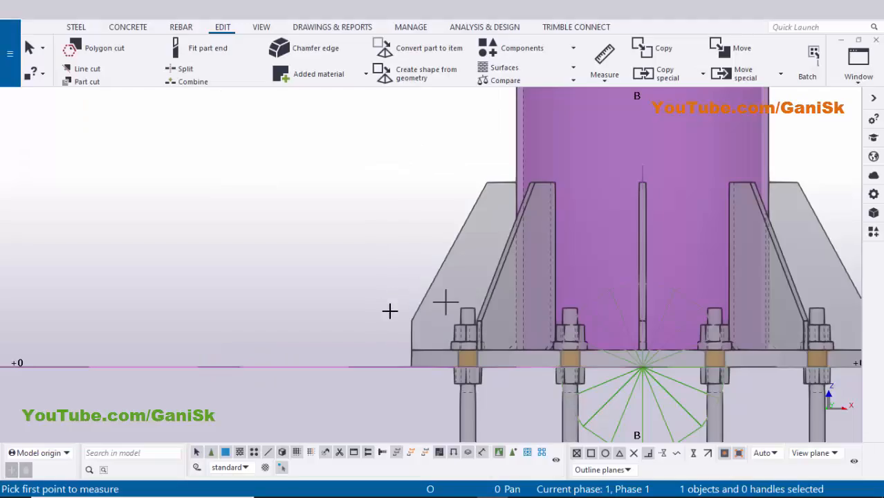
scroll(412, 381, up, 3)
scroll(413, 382, up, 1)
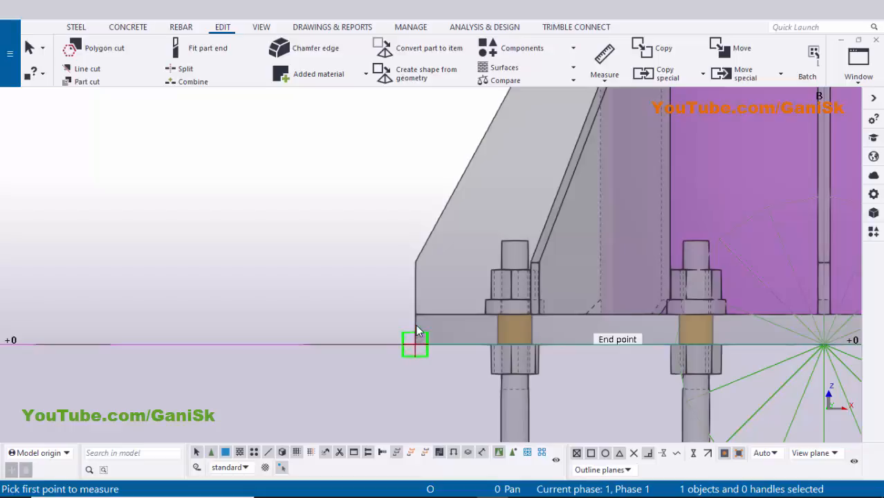
click(417, 331)
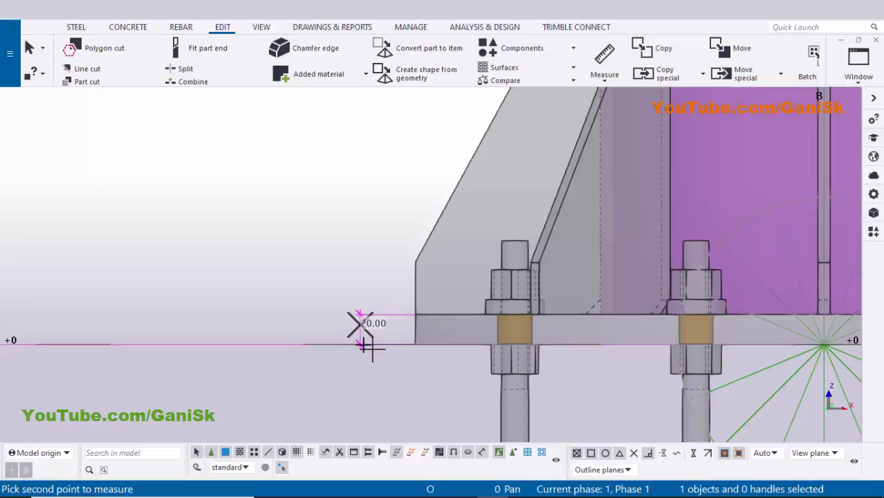
scroll(362, 340, up, 3)
scroll(366, 337, up, 1)
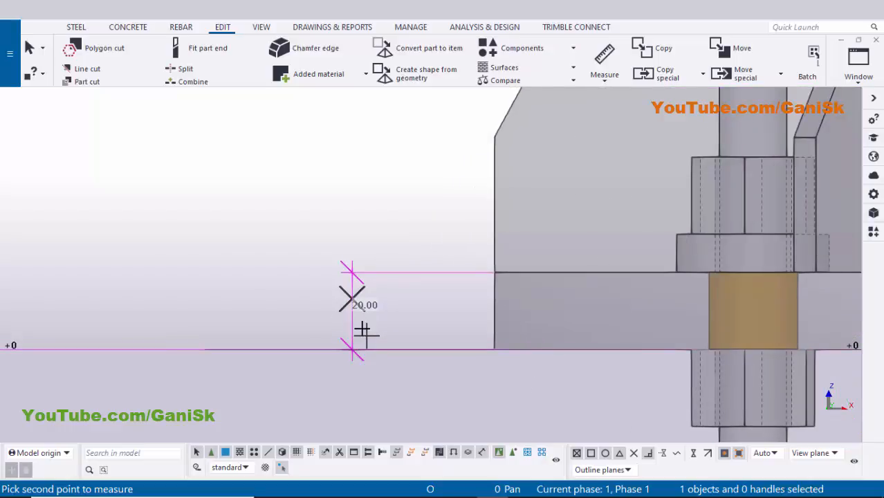
Step: Check the stiffener height in the PDF drawing, and measure it in the Tekla model from the base plate's top face to the stiffener's top corner
key(alt+Tab)
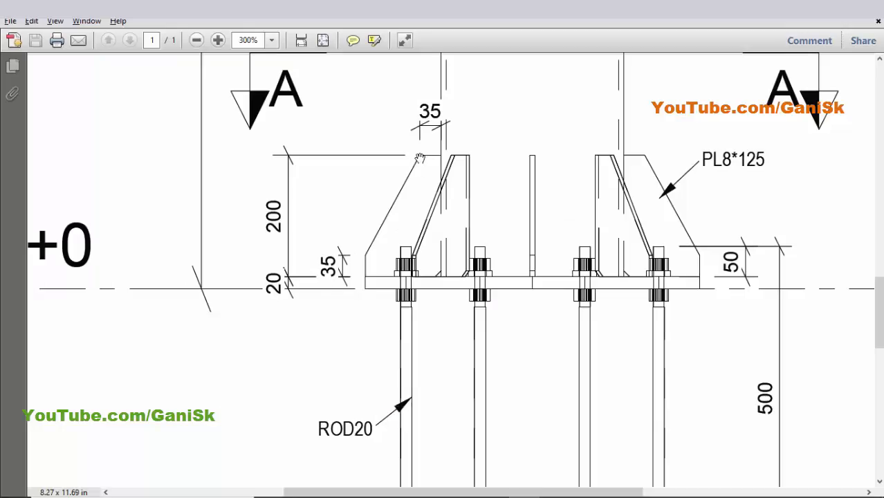
key(alt+Tab)
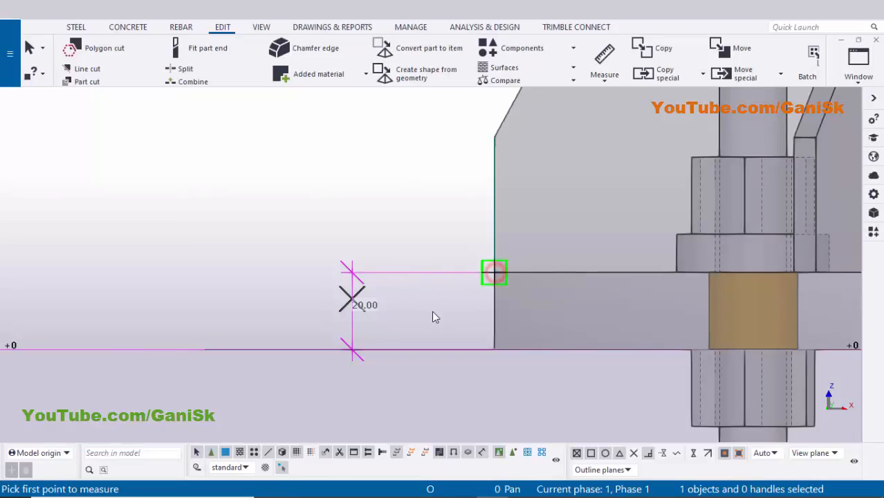
scroll(460, 301, down, 5)
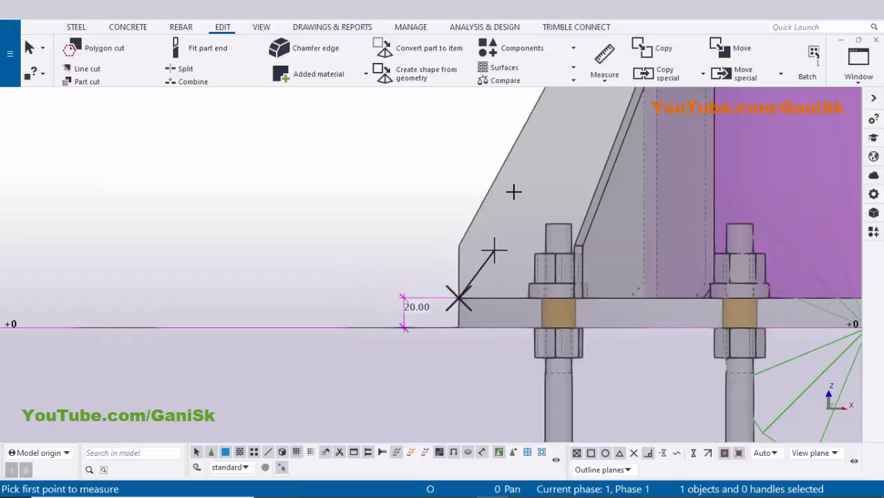
scroll(513, 192, down, 1)
scroll(521, 189, down, 3)
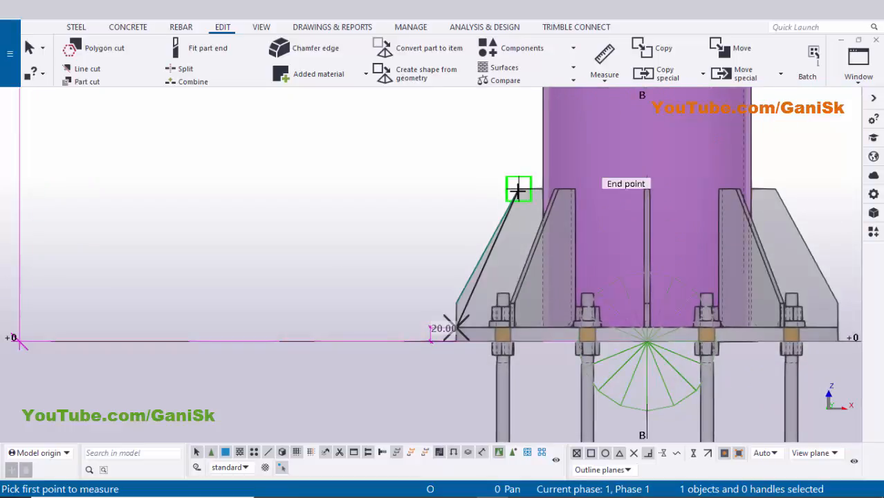
click(514, 190)
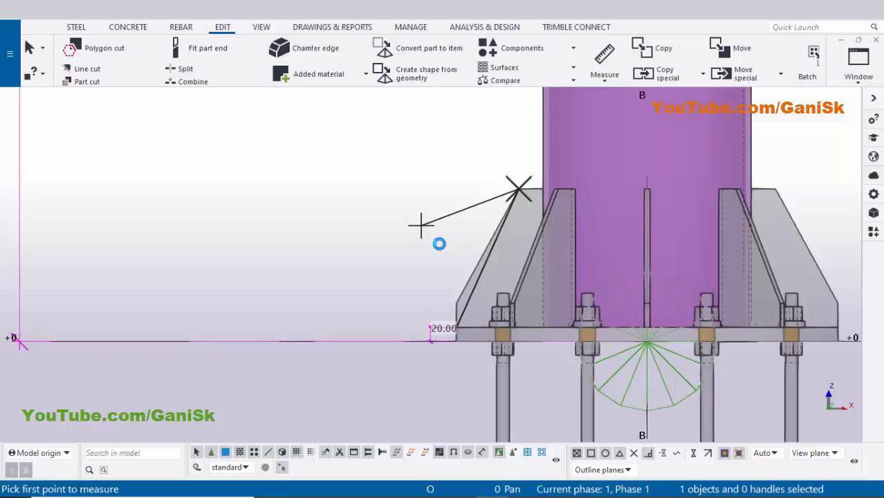
click(437, 246)
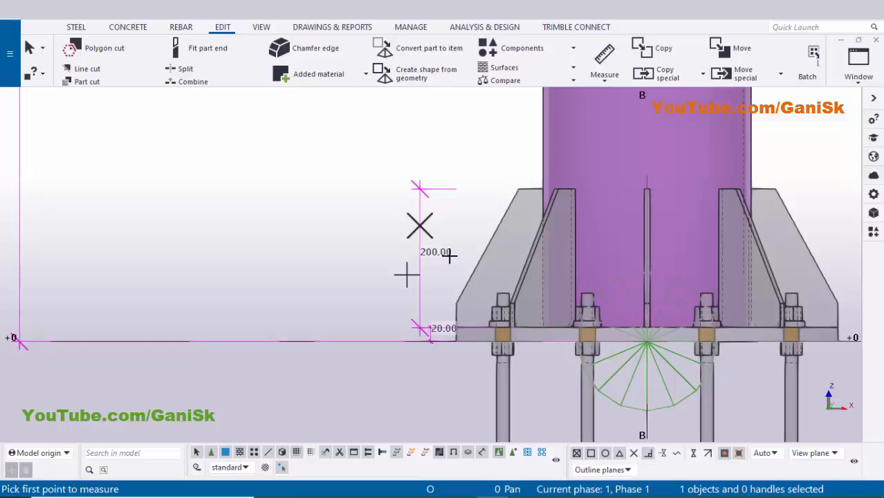
Step: Check the stiffener's short outer edge in the PDF drawing, and measure that edge's vertical height in the Tekla model
key(alt+Tab)
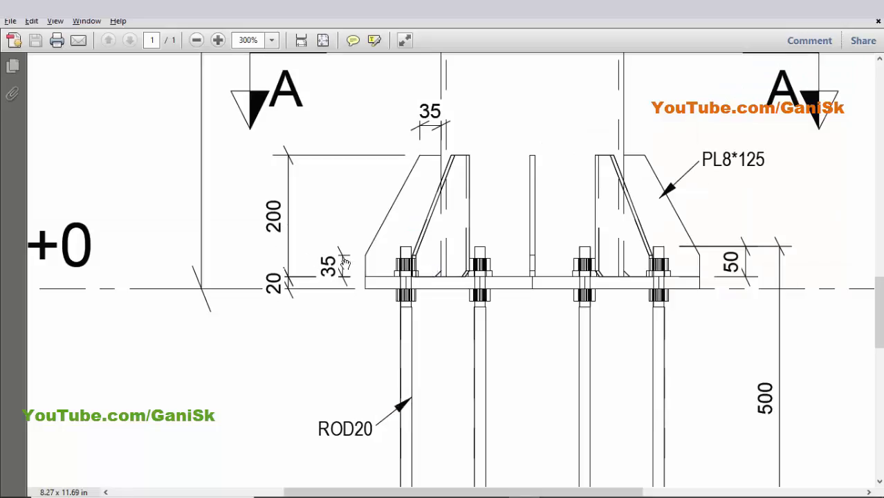
key(alt+Tab)
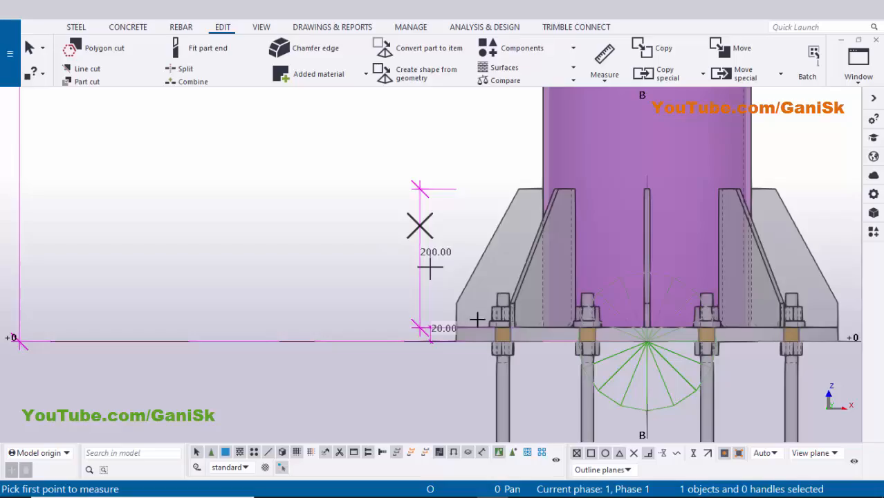
scroll(484, 345, up, 2)
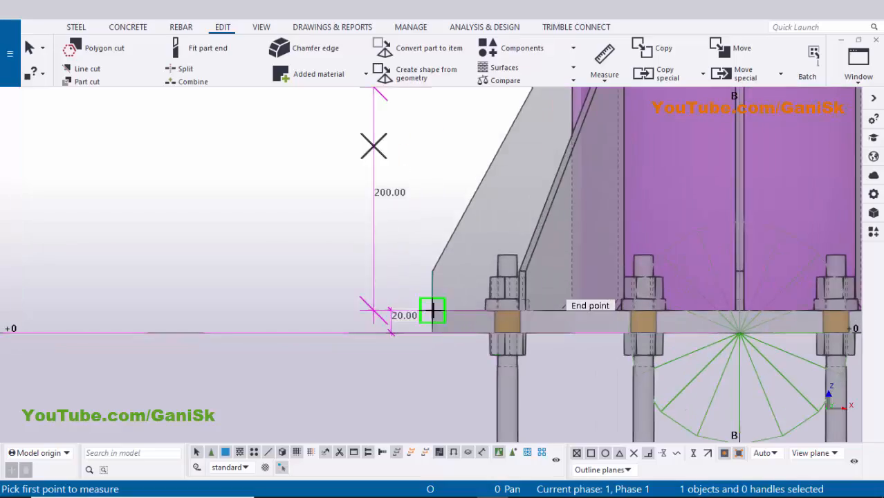
click(431, 310)
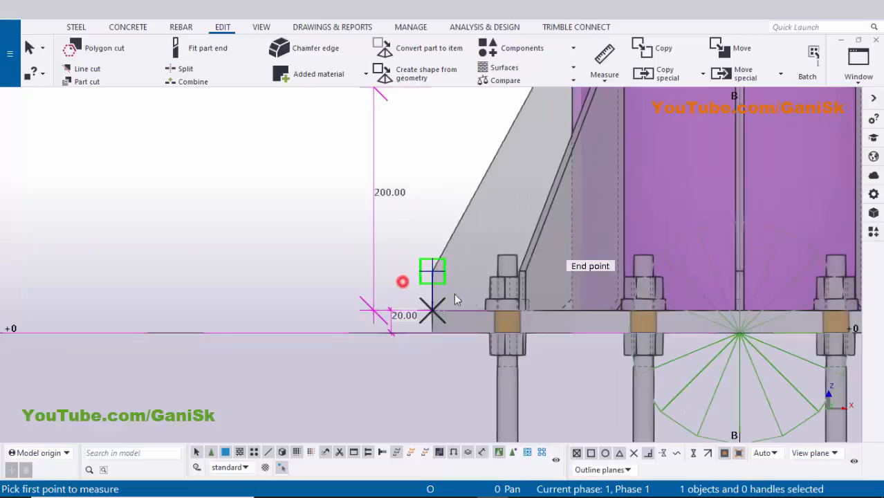
click(471, 302)
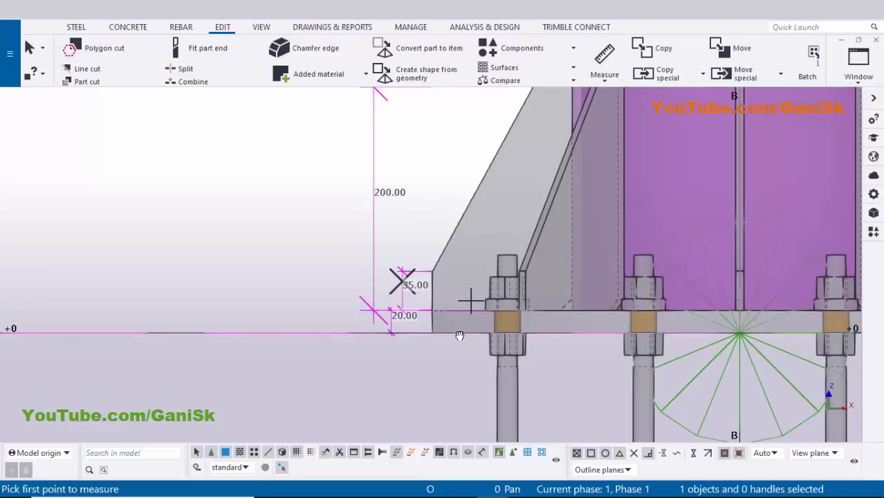
Step: Measure the horizontal distance along the stiffener's top edge to the pipe face, placing the dimension above the stiffener
middle_drag(459, 336, 456, 335)
scroll(488, 256, up, 2)
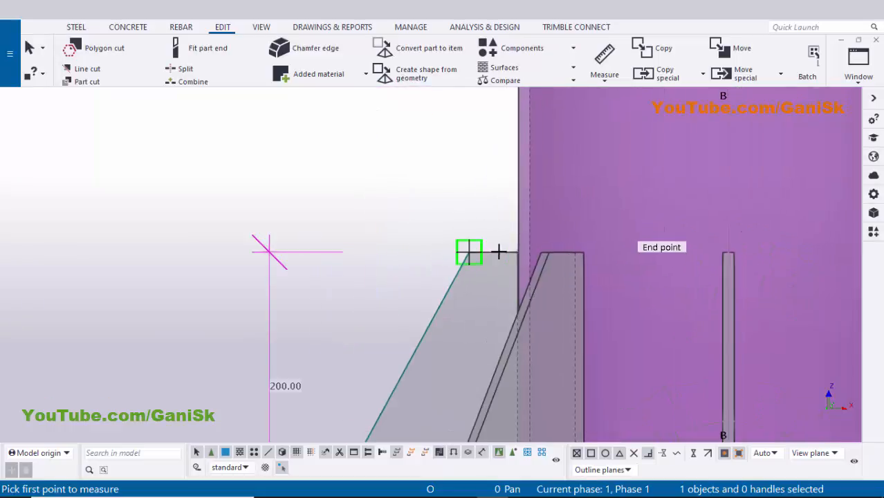
click(606, 78)
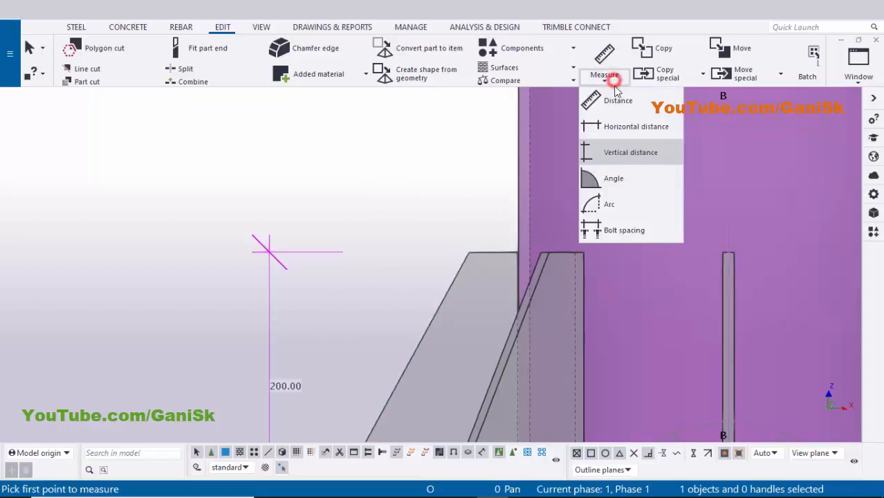
click(623, 126)
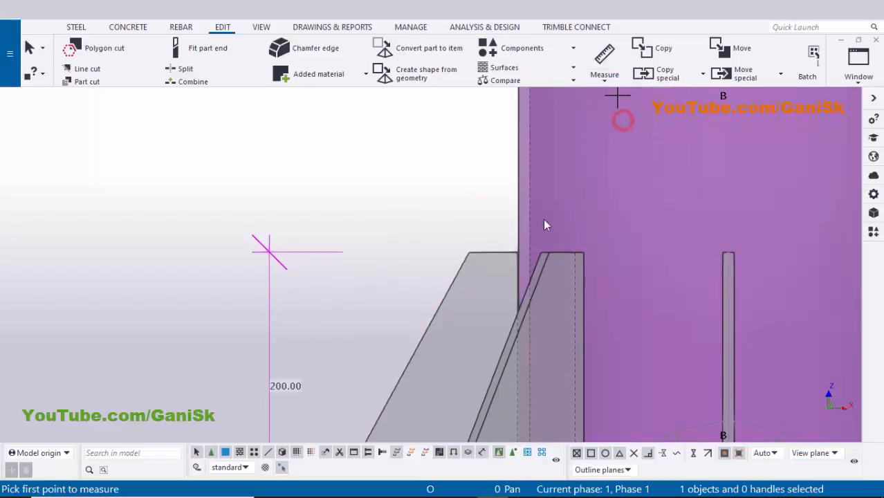
click(519, 250)
scroll(519, 250, up, 1)
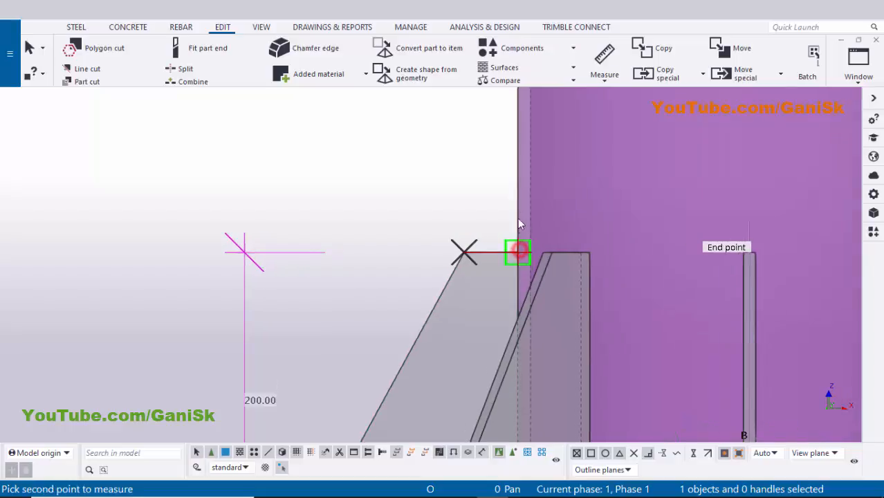
click(512, 194)
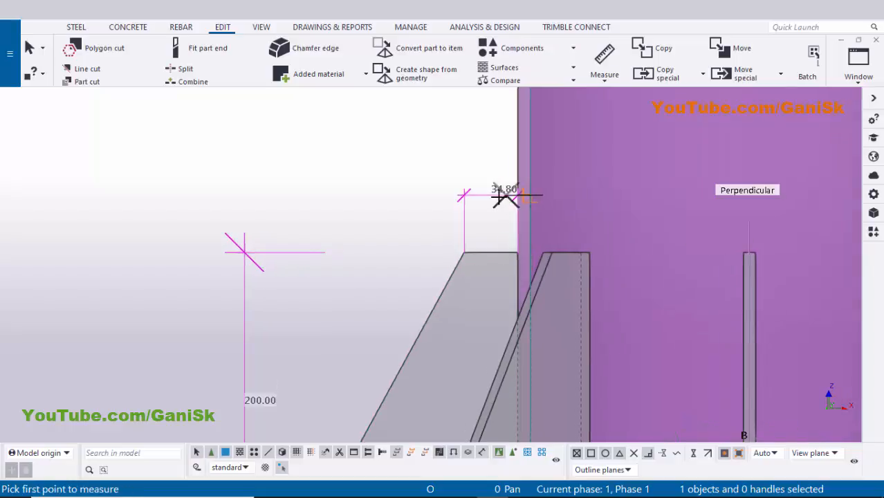
scroll(499, 197, up, 1)
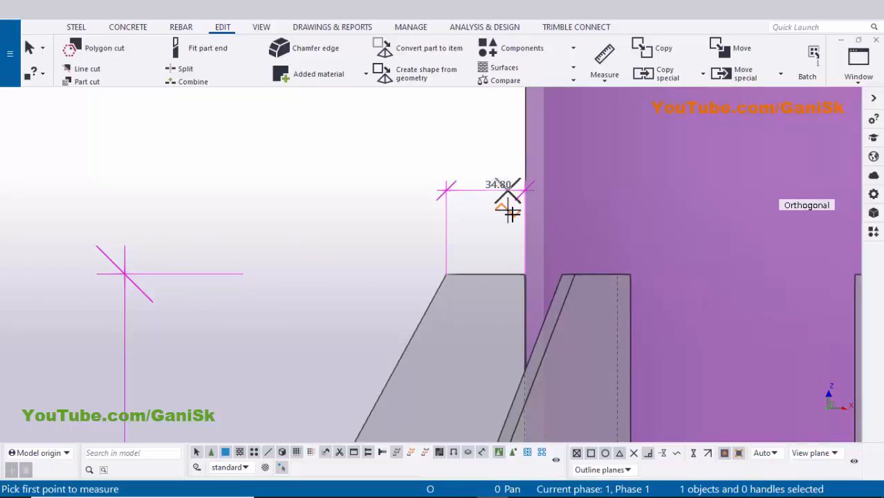
scroll(510, 207, down, 2)
scroll(510, 211, down, 2)
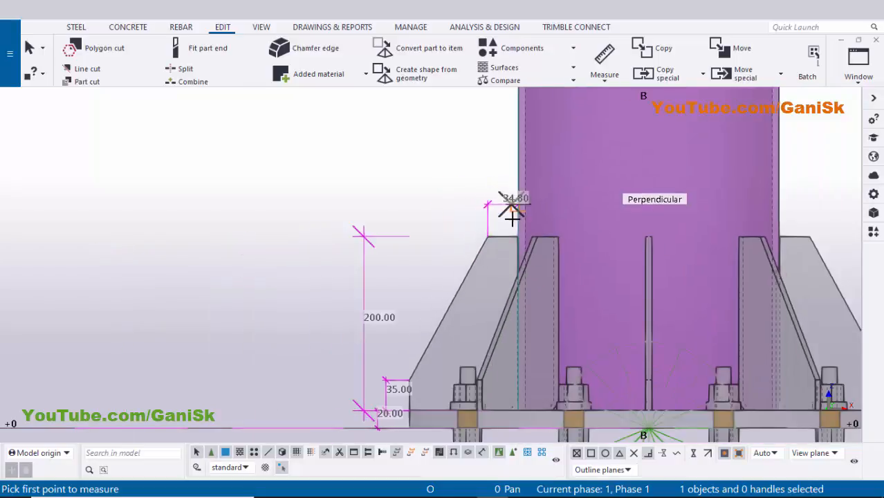
Step: Read the anchor rod dimensions in the PDF drawing, and measure the rod's vertical projection above the base plate in the Tekla model
key(alt+Tab)
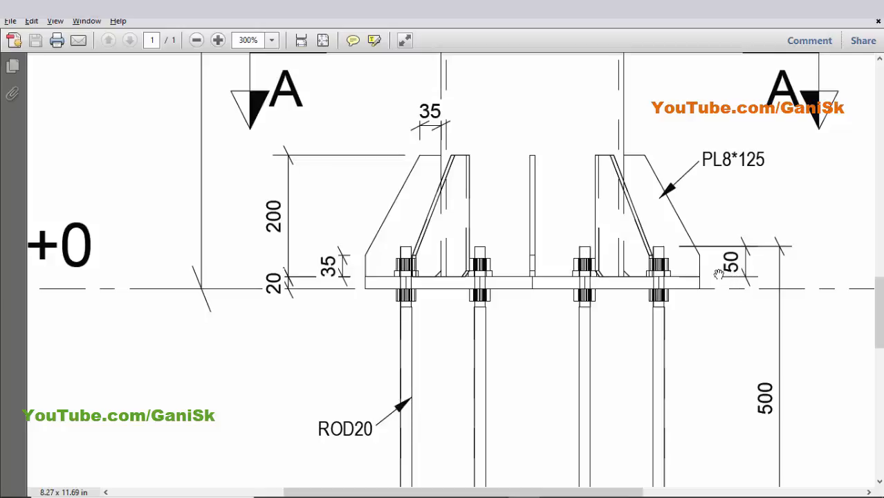
scroll(685, 287, down, 4)
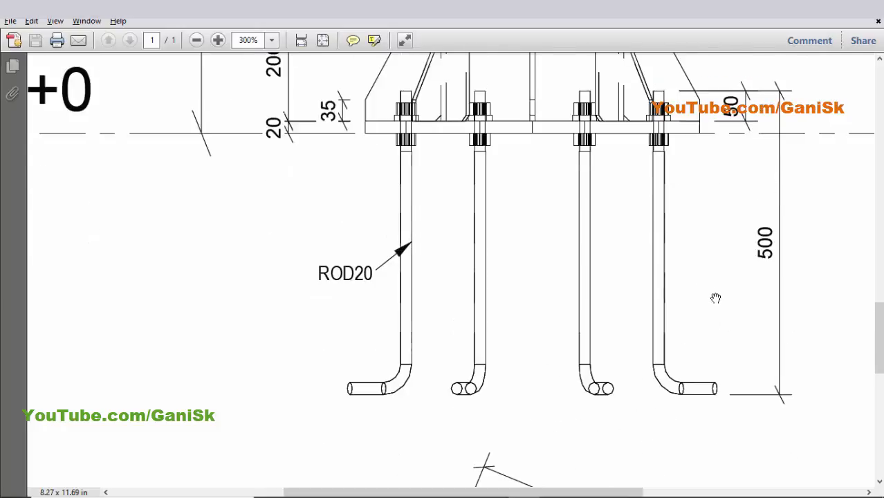
key(alt+Tab)
scroll(552, 300, down, 2)
middle_drag(735, 330, 536, 308)
click(599, 76)
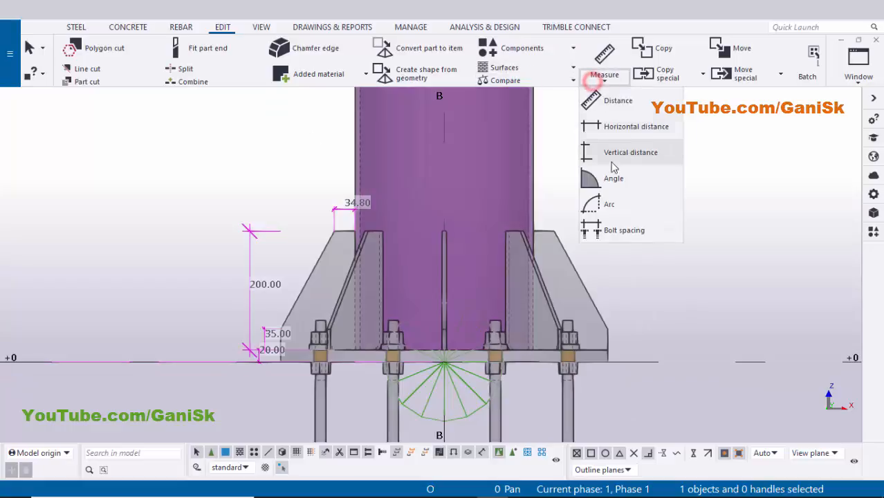
click(615, 157)
scroll(618, 350, up, 4)
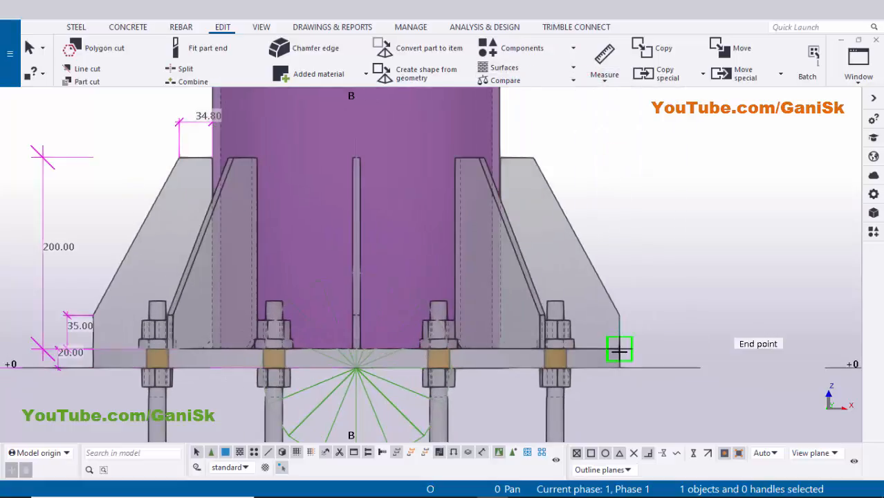
click(620, 347)
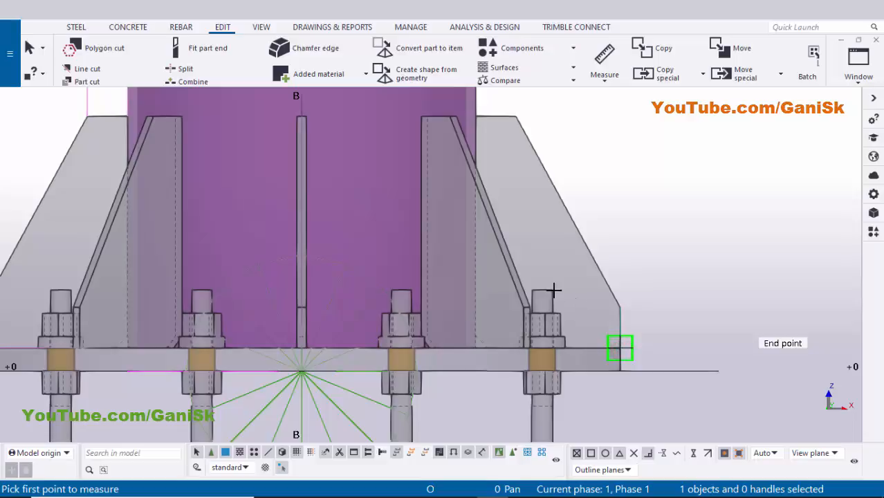
click(680, 300)
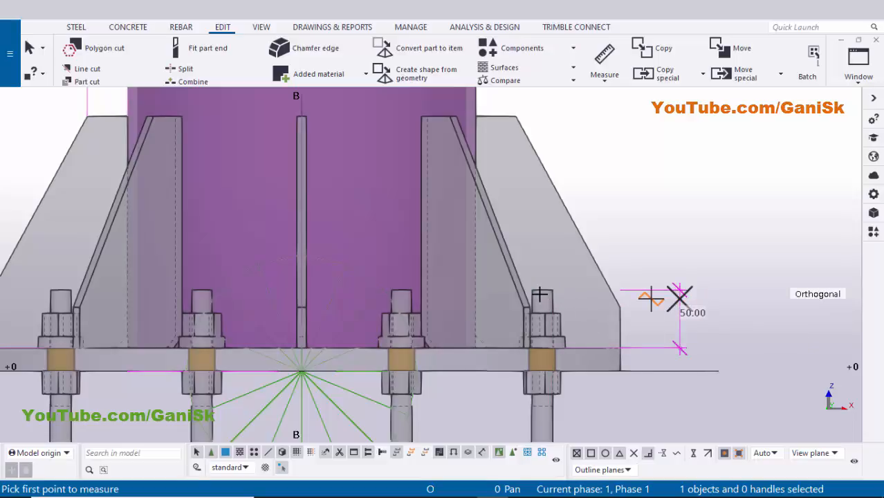
Step: Measure the outer anchor rod's overall vertical distance from its top to the hook's underside, placing the dimension beside the rods
click(542, 291)
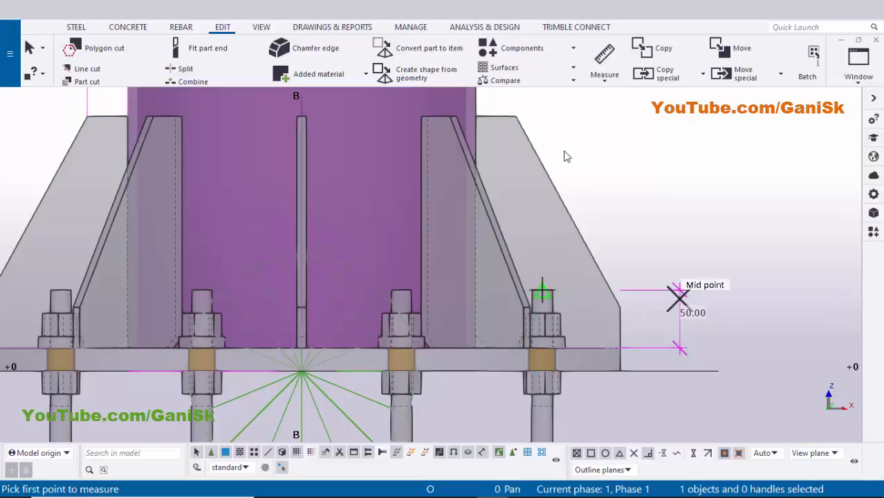
scroll(564, 231, down, 3)
scroll(566, 242, up, 1)
scroll(586, 361, up, 1)
scroll(593, 389, up, 1)
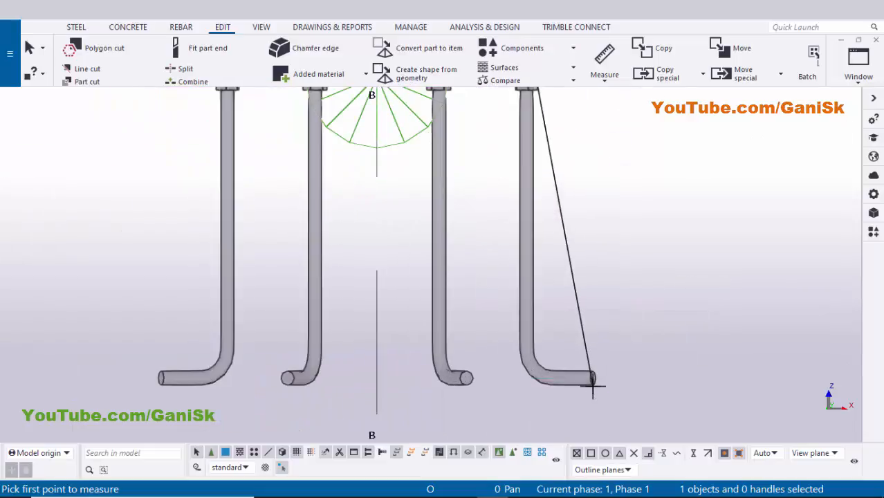
scroll(592, 389, up, 2)
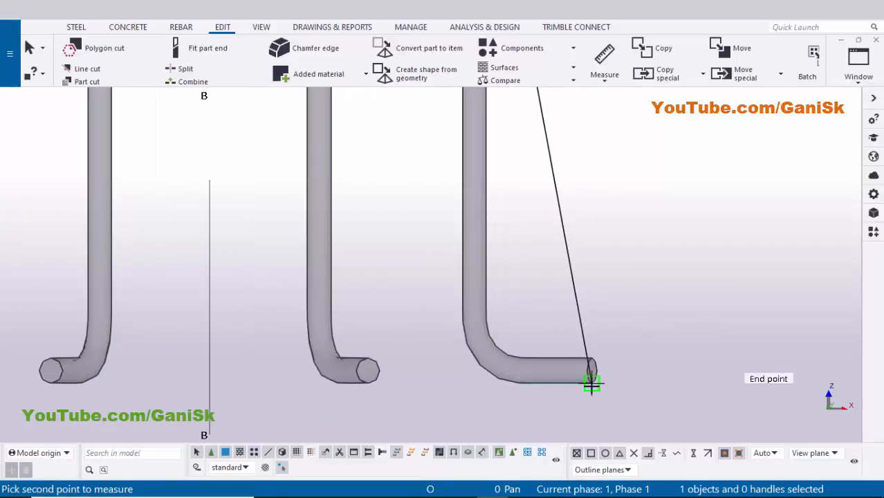
scroll(564, 377, down, 2)
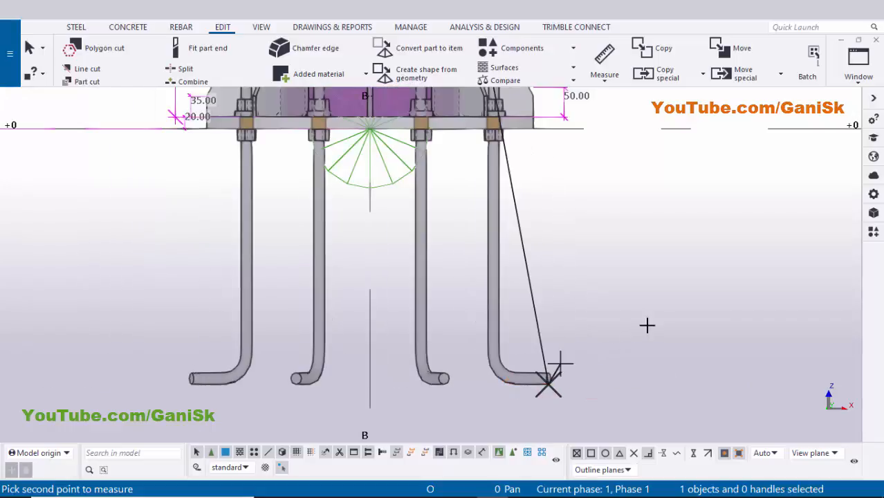
click(650, 322)
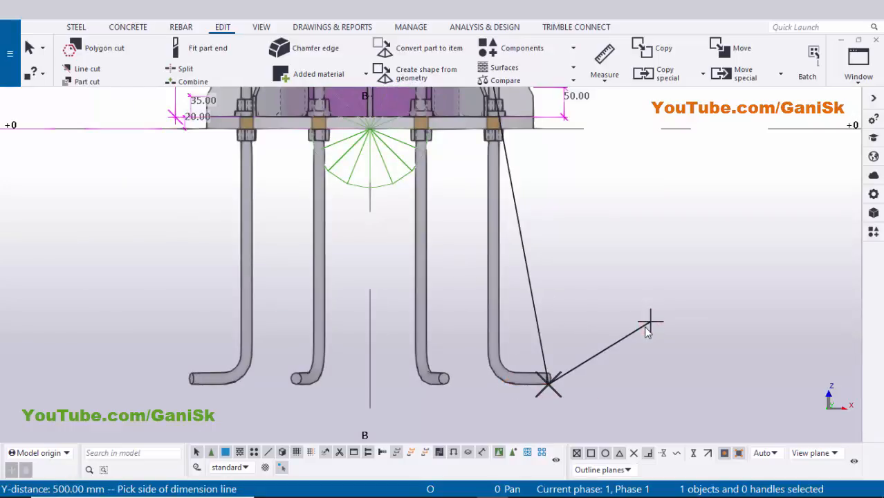
Step: Place the anchor rod's overall height dimension clear of the outer hook and check it against the PDF drawing
click(649, 323)
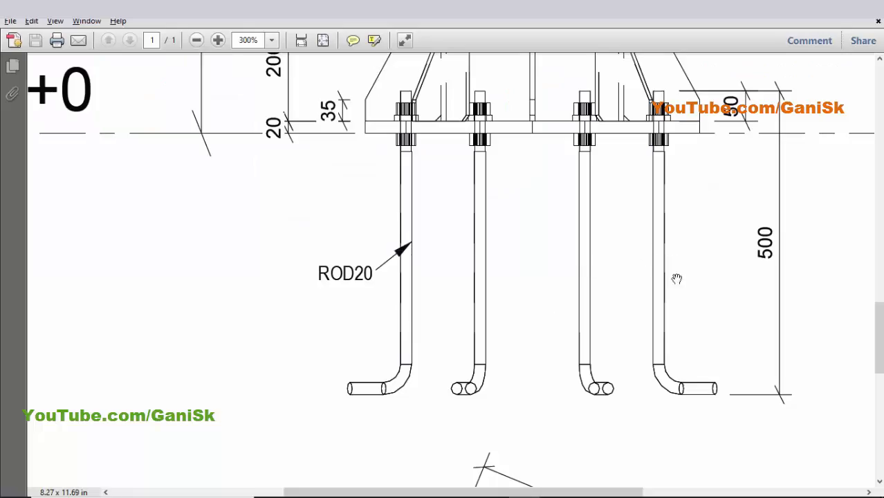
scroll(651, 283, down, 10)
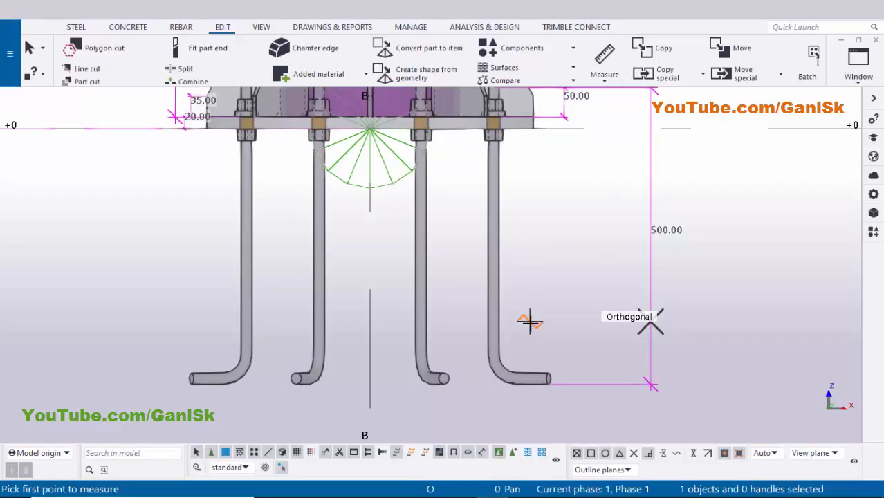
Step: Switch from the elevation to View 2 - PLAN @+0 and show the base plate at grid intersection B-1
scroll(528, 318, down, 3)
scroll(527, 315, down, 2)
click(859, 63)
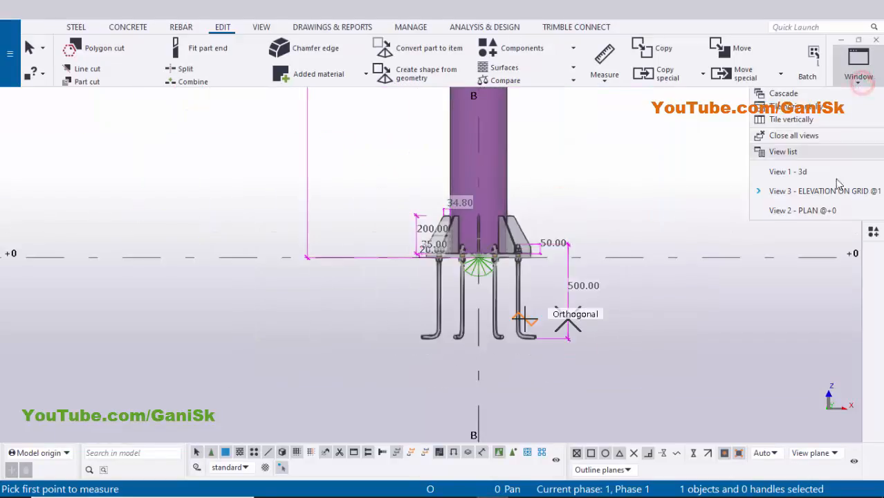
click(806, 211)
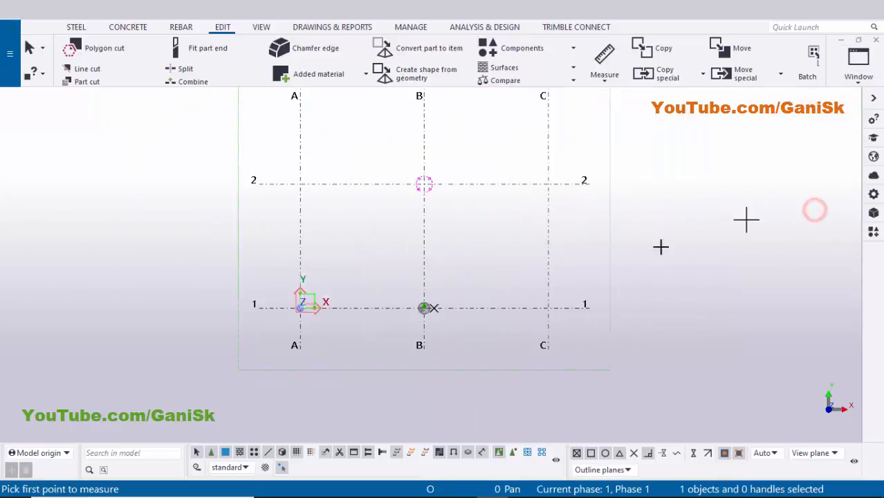
scroll(415, 325, up, 5)
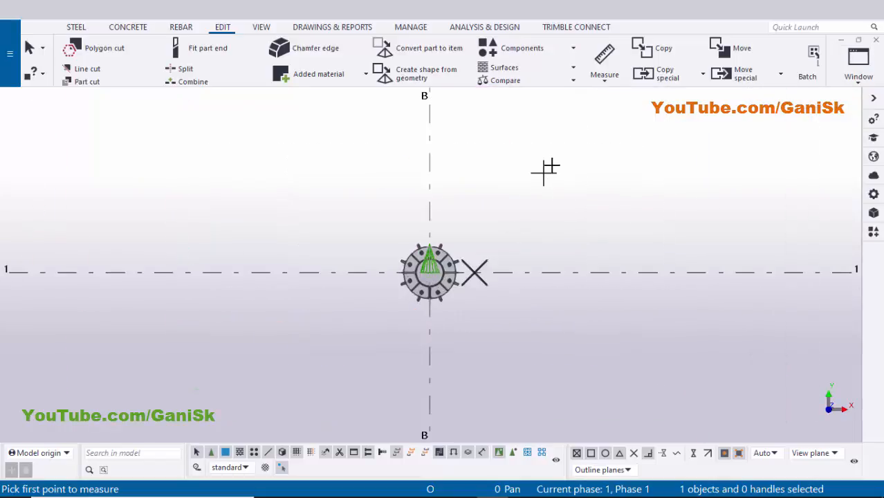
Step: Measure the circular base plate's horizontal diameter between its outer edges on grid line 1, placing the dimension below the plate
click(617, 80)
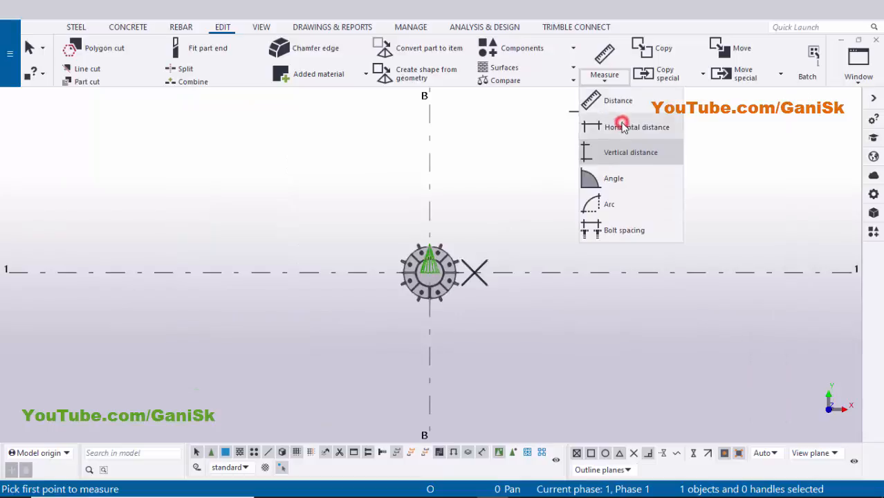
click(622, 126)
scroll(443, 256, up, 8)
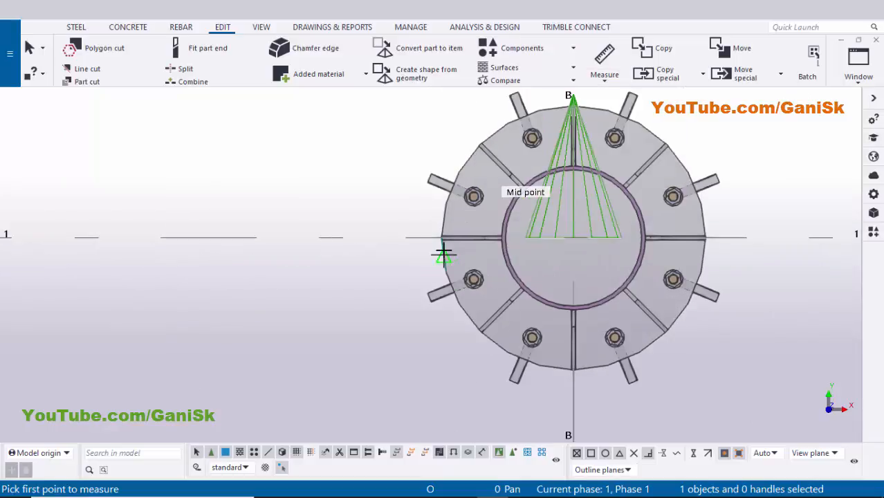
scroll(434, 246, up, 4)
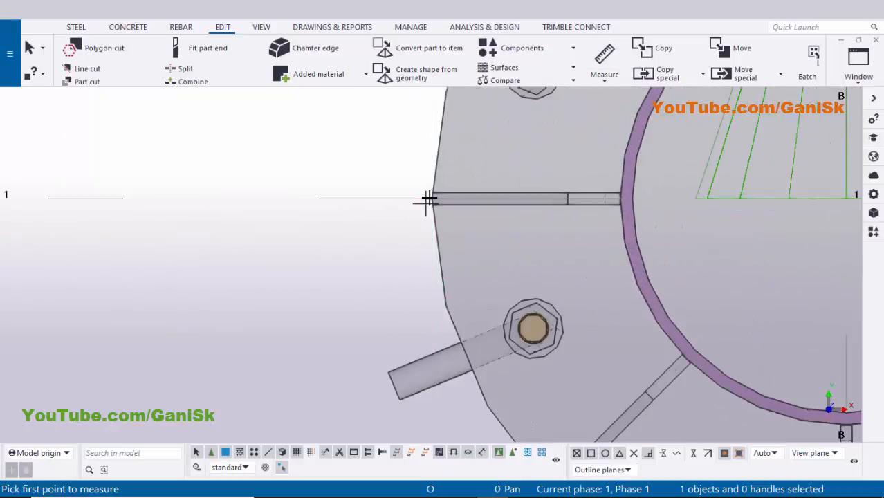
scroll(356, 207, down, 6)
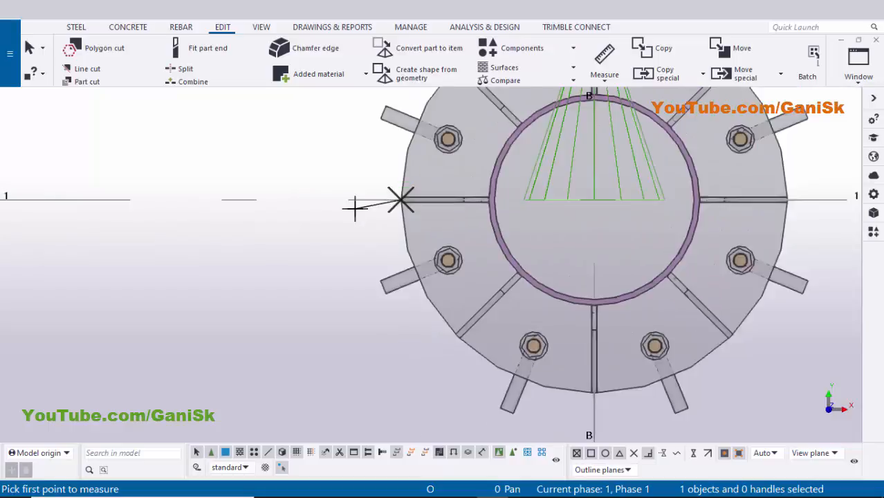
scroll(541, 207, up, 5)
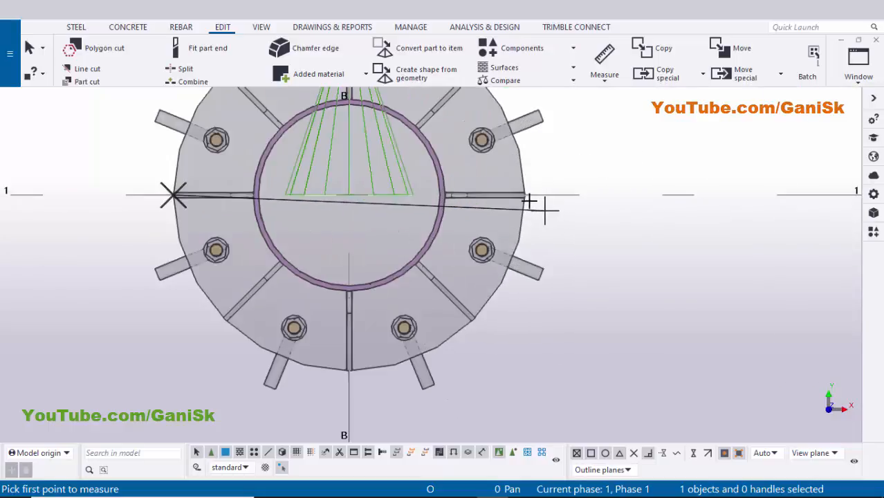
click(505, 178)
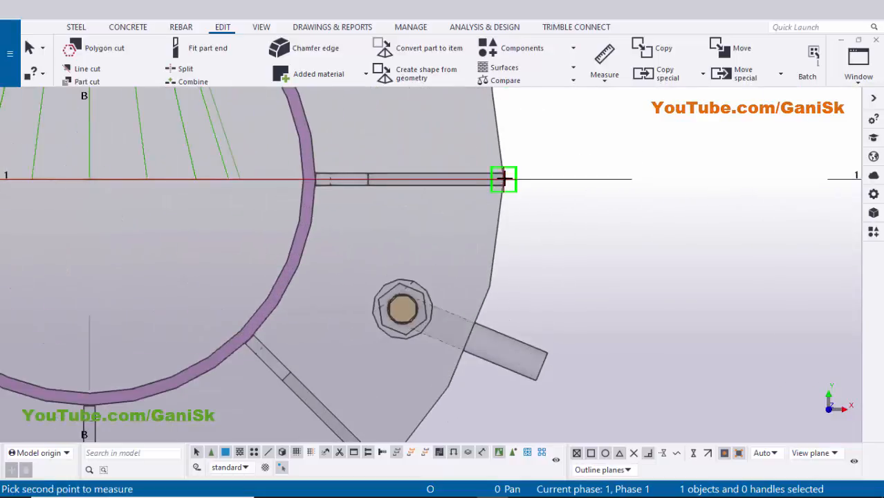
scroll(566, 187, down, 5)
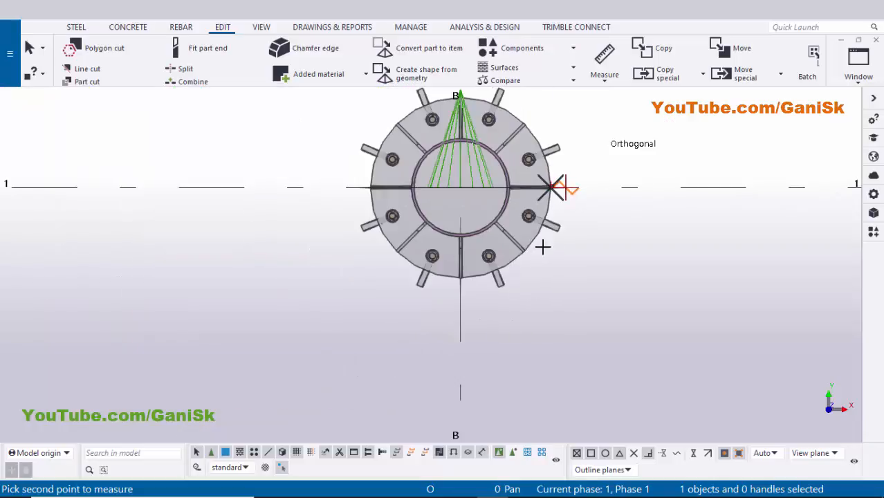
click(507, 330)
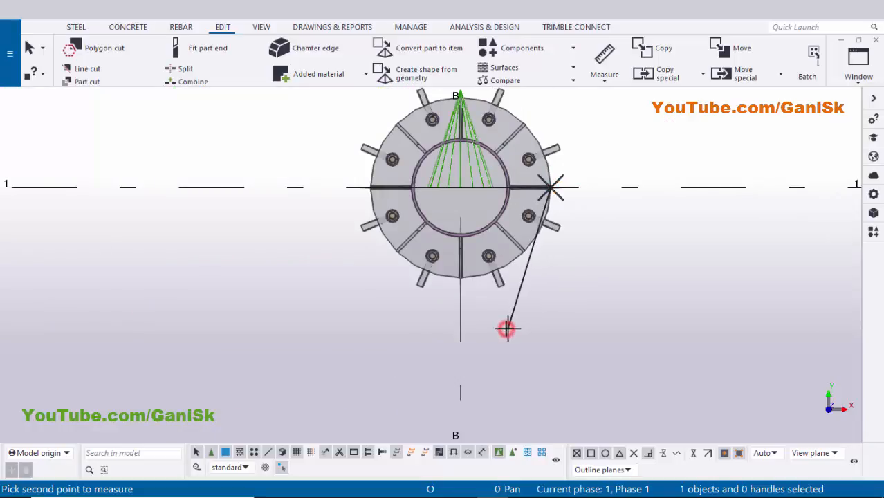
click(550, 339)
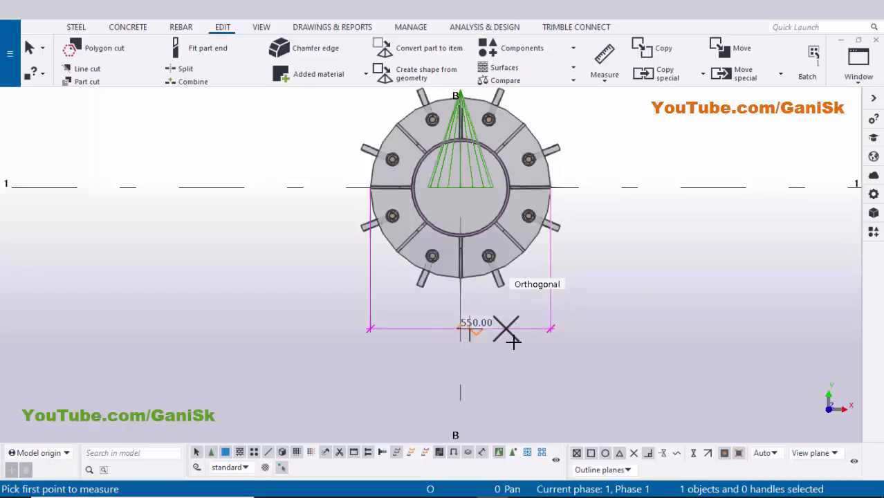
Step: Check the base plate plan in the PDF drawing for the spacing of opposite anchor rods, and return to the Tekla model
key(alt+Tab)
scroll(554, 320, up, 4)
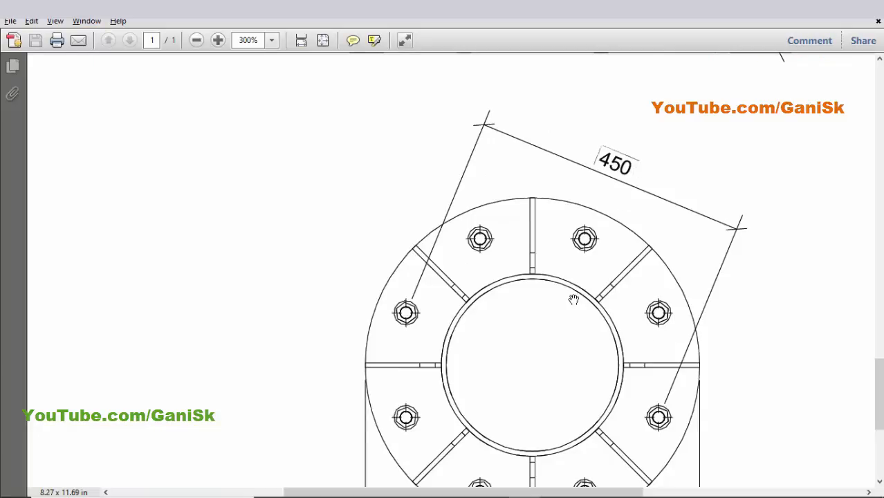
key(alt+Tab)
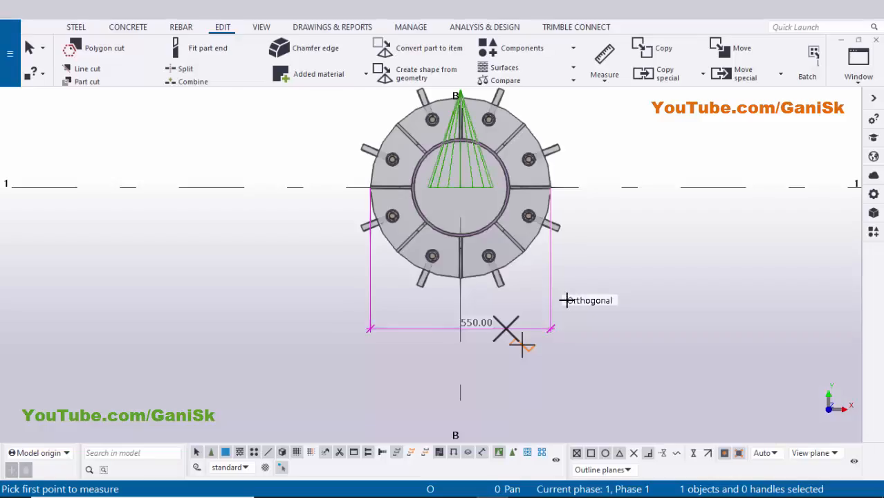
Step: Measure the straight distance between two diametrically opposite anchor rod centres, place the dimension outside the plate, and compare it with the PDF plan
click(604, 81)
click(608, 101)
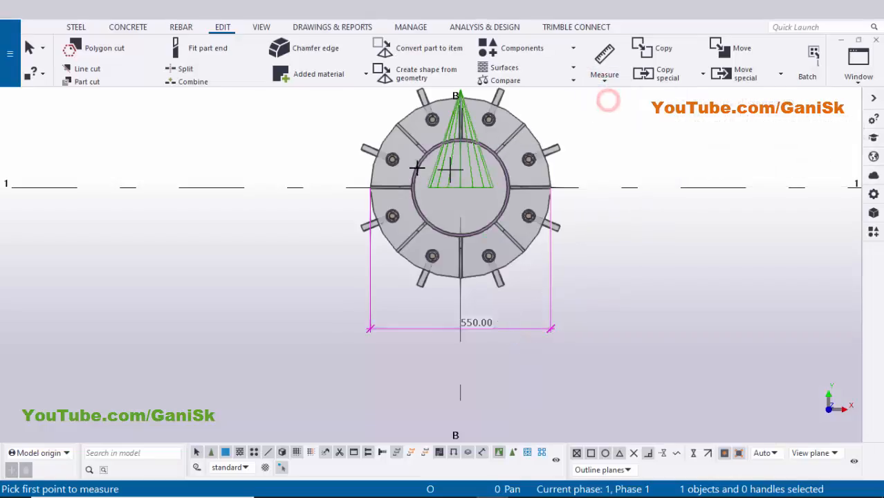
scroll(435, 127, up, 4)
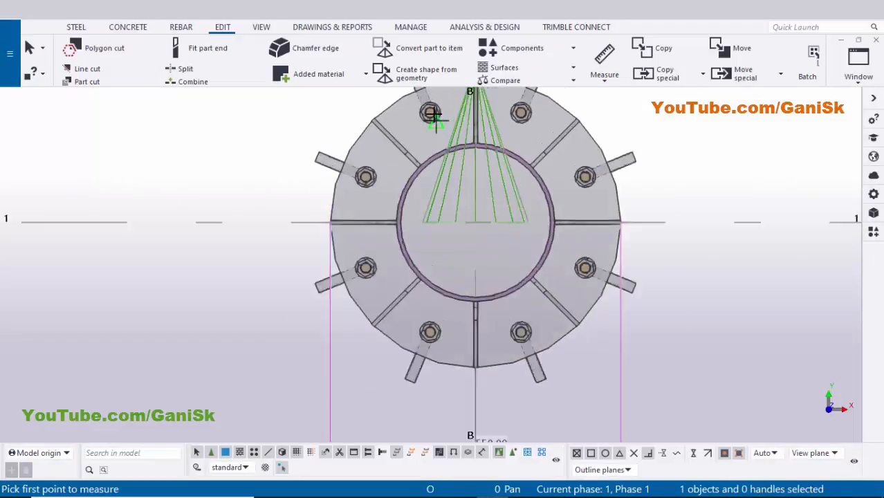
click(427, 109)
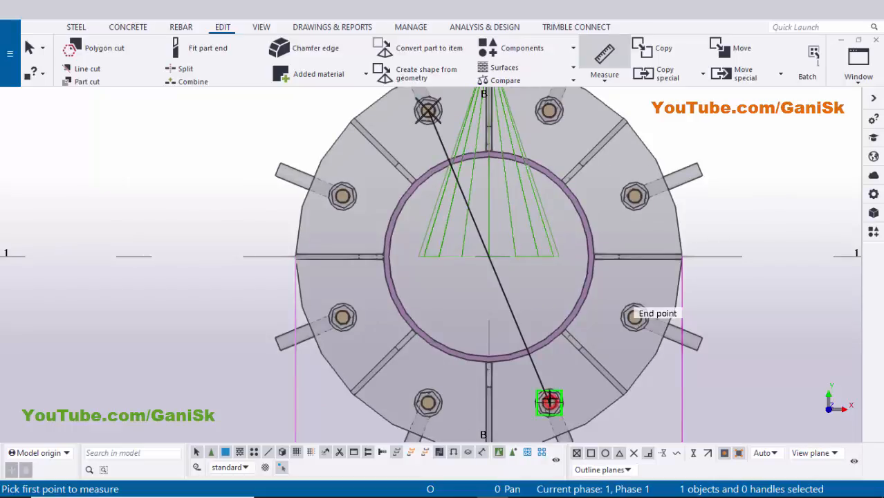
scroll(705, 237, down, 2)
click(714, 214)
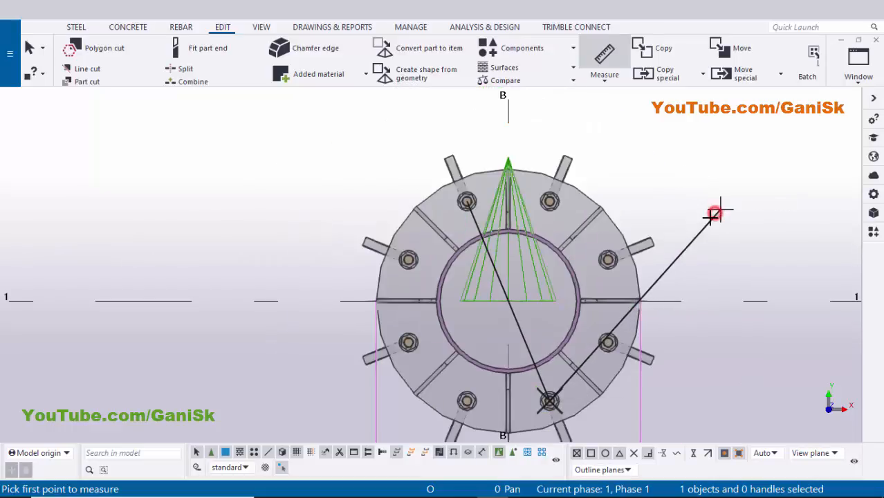
scroll(743, 223, up, 3)
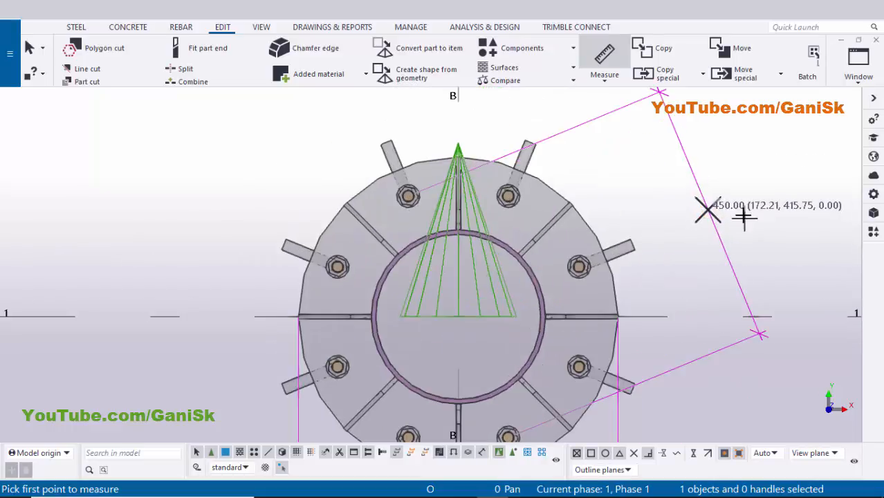
scroll(735, 216, up, 1)
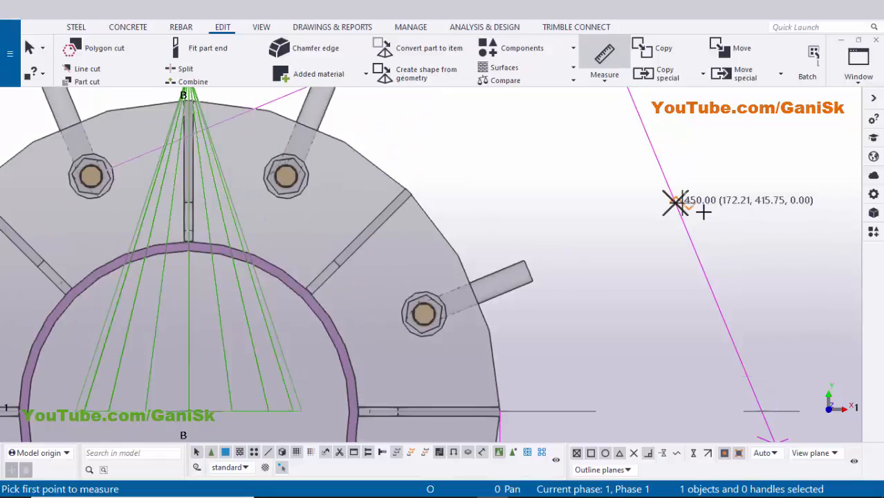
scroll(673, 226, down, 4)
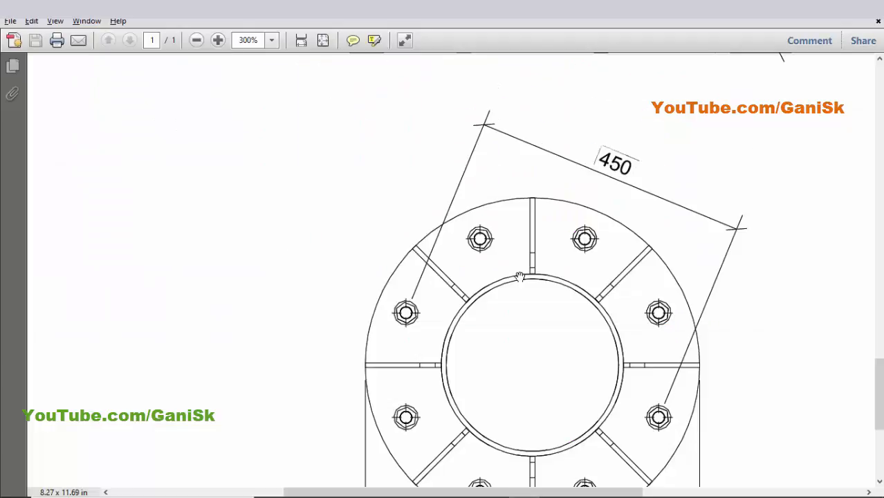
scroll(550, 269, down, 5)
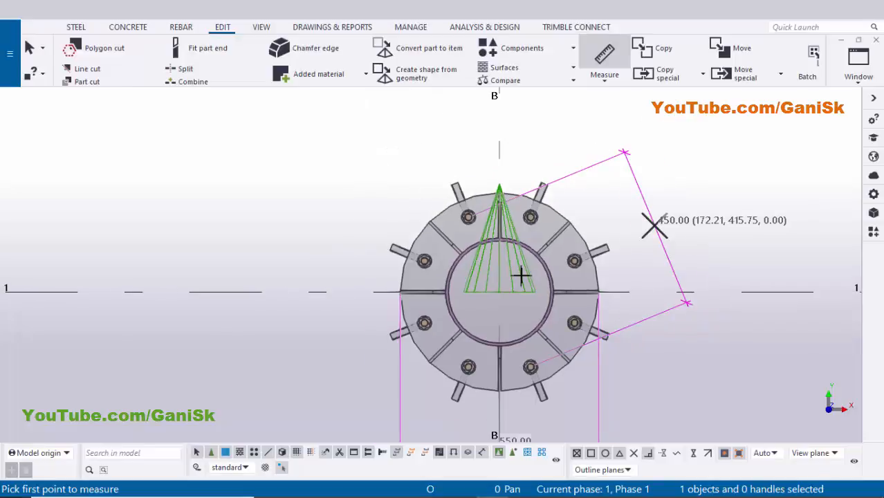
scroll(520, 275, down, 5)
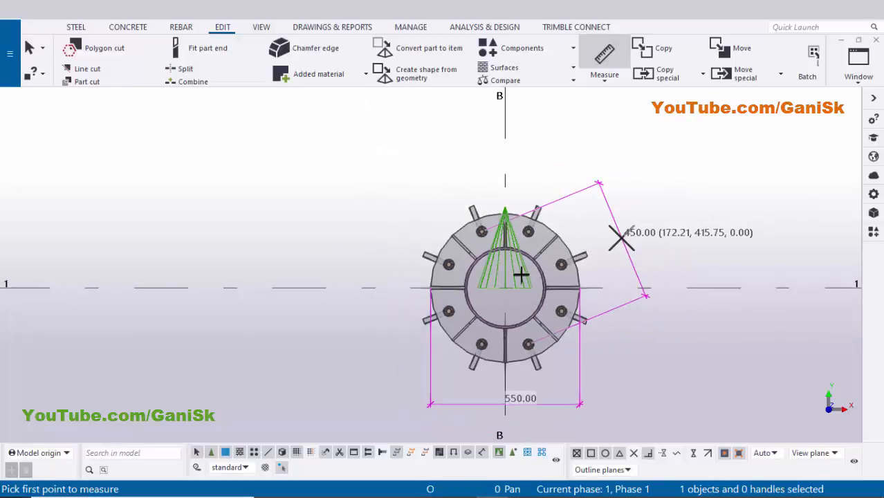
Step: End measuring and redraw the plan view and the grid 1 elevation view to clear all temporary measurements
right_click(609, 174)
click(613, 182)
right_click(608, 161)
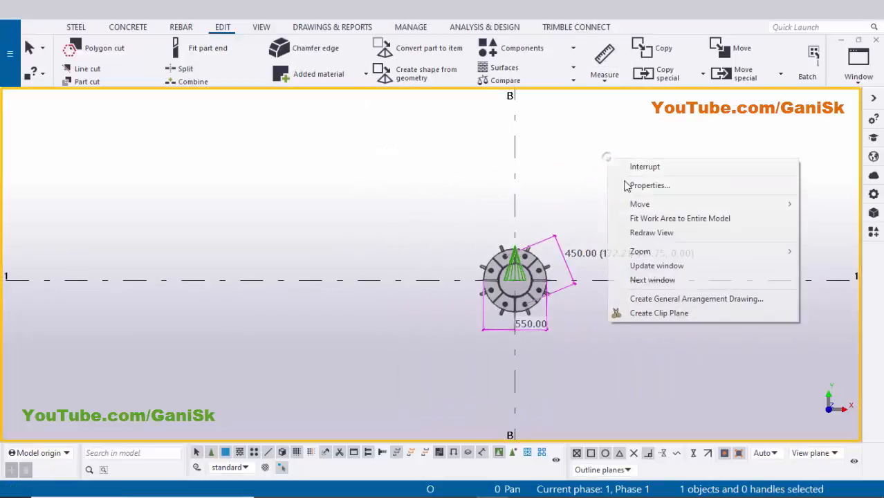
click(637, 231)
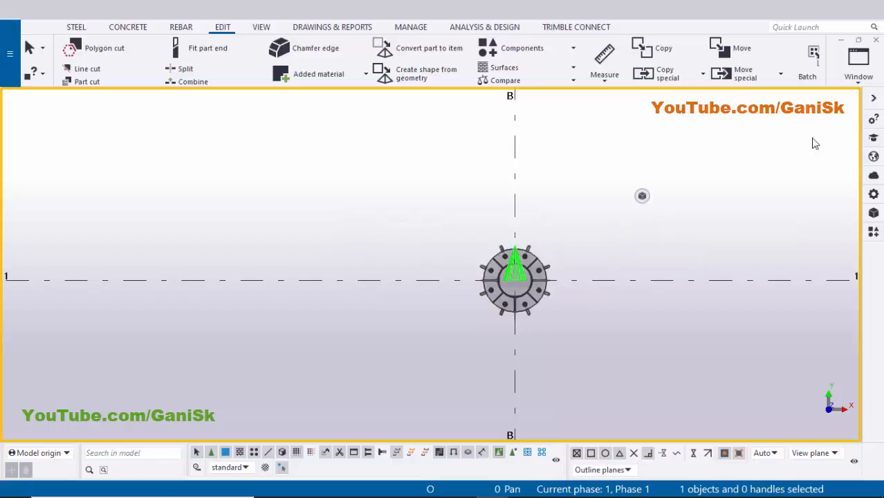
click(861, 73)
click(813, 191)
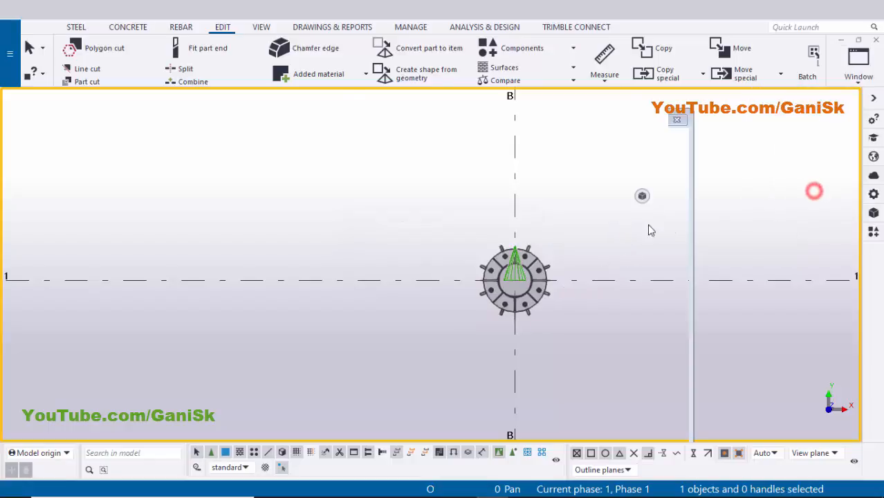
right_click(565, 153)
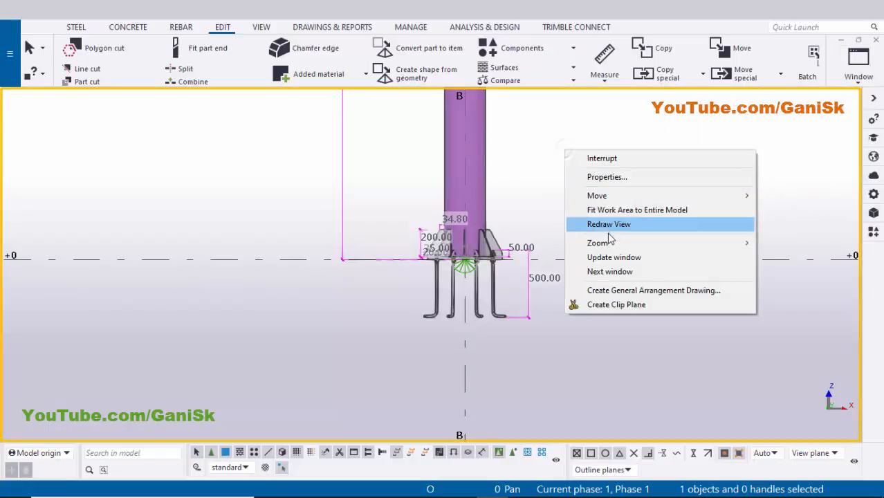
click(610, 224)
Step: Open View 1 - 3d and examine the column base with its stiffeners and hooked anchor rods
click(856, 71)
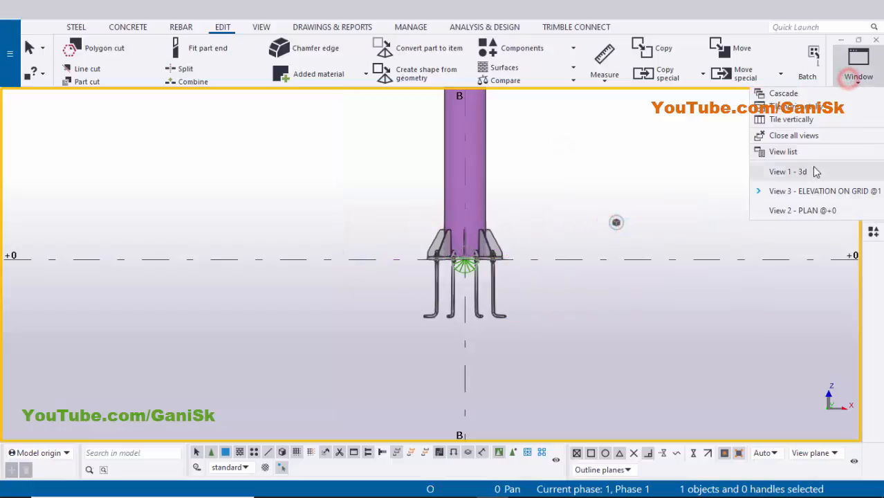
click(812, 170)
key(ctrl+p)
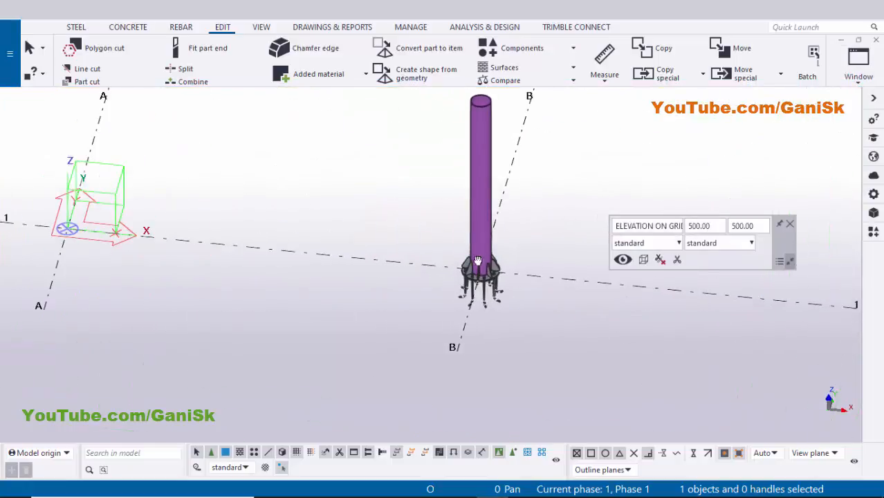
key(ctrl+p)
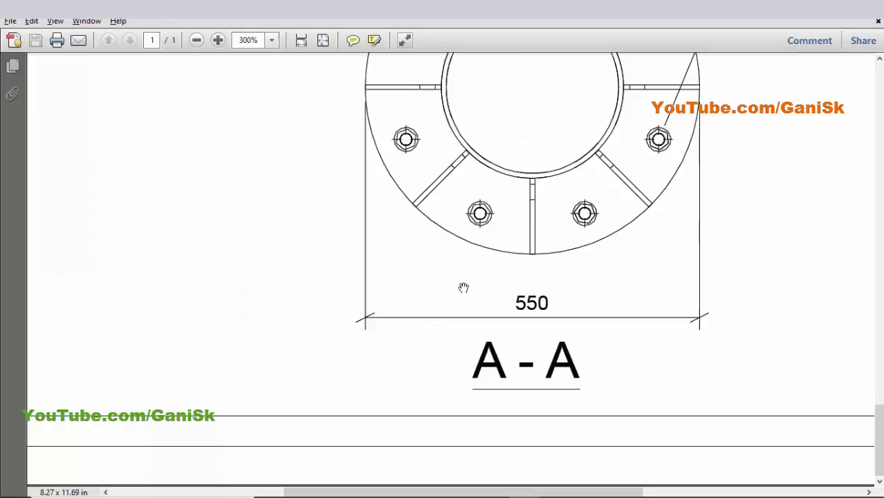
Step: Compare the base elevation in the PDF drawing with the 3D model, and close the floating view properties toolbar
ctrl+scroll(490, 260, down, 3)
scroll(490, 260, up, 4)
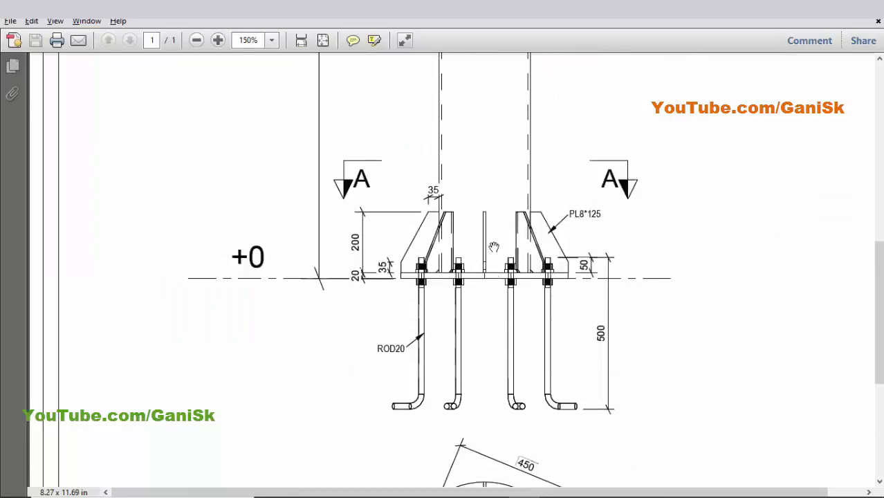
scroll(490, 259, down, 1)
key(alt+Tab)
scroll(489, 263, down, 5)
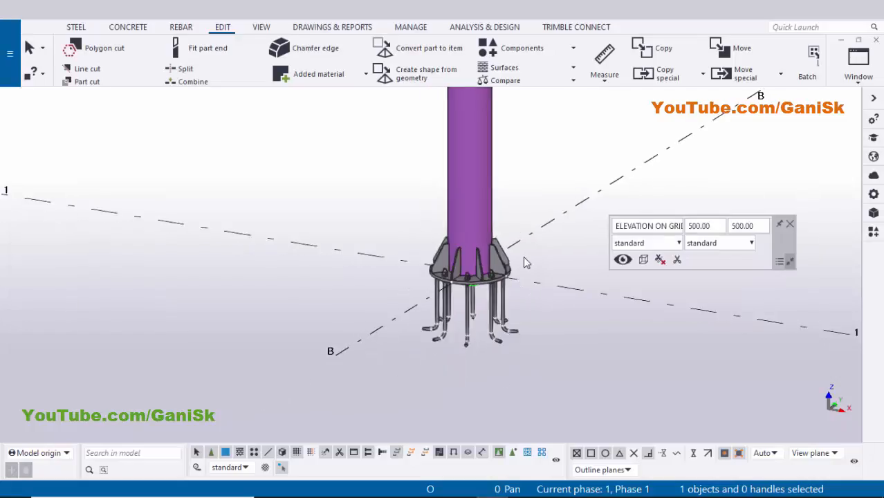
click(789, 225)
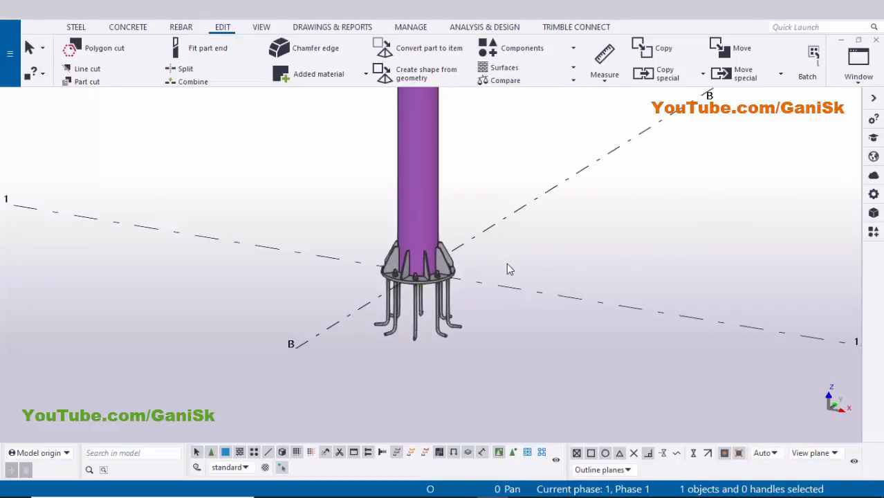